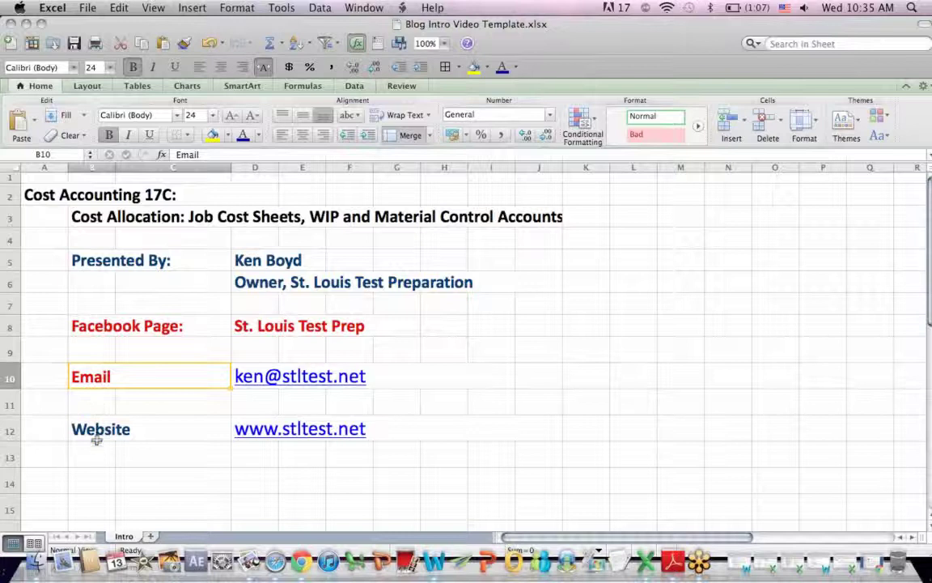
Switch to the Cost Accounting 17C Cost Allocation workbook and enlarge its window to fill the screen
left_click(94, 434)
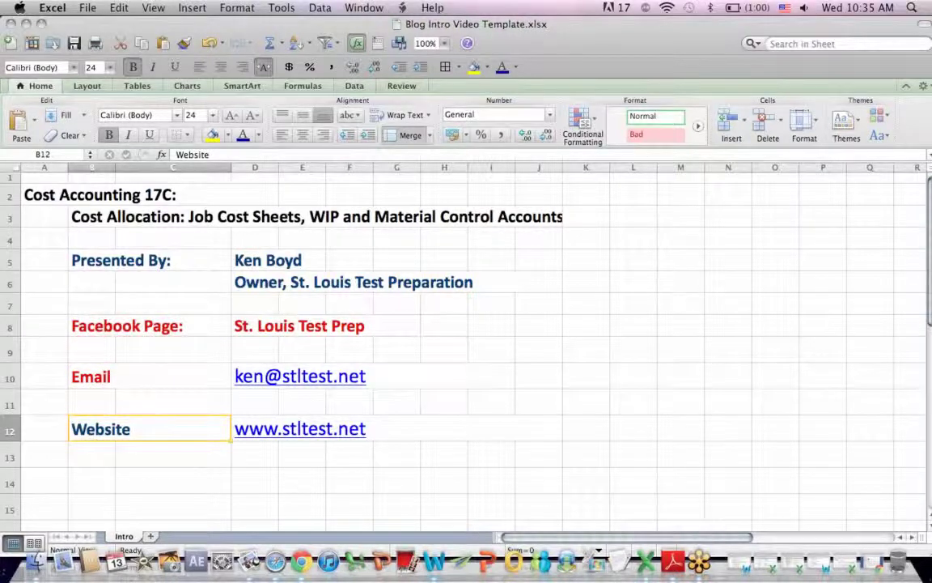
left_click(817, 566)
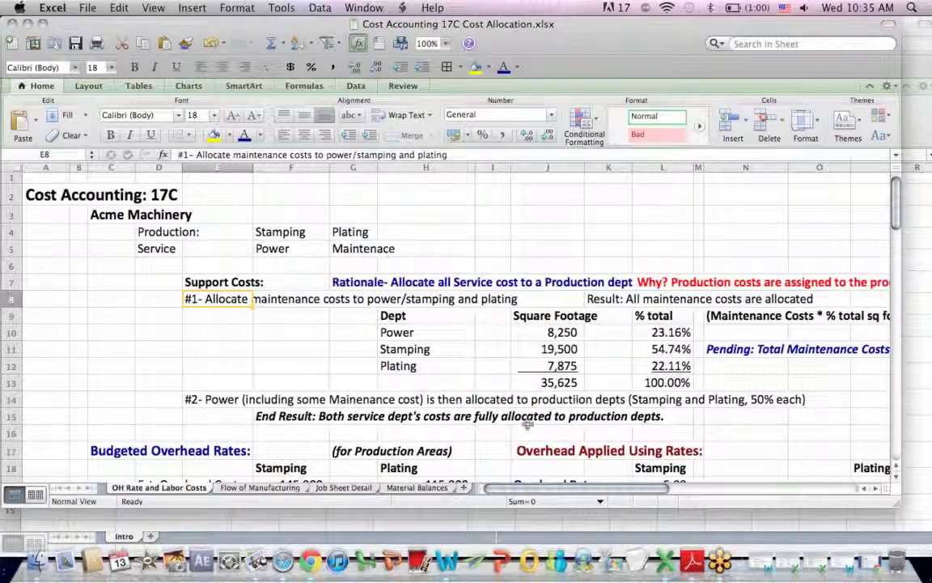
left_click(931, 398)
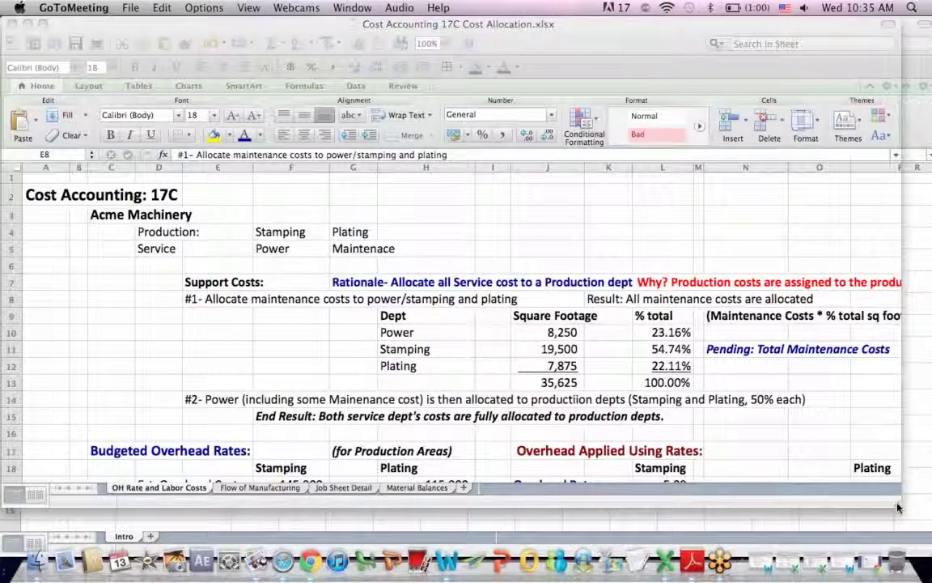
left_click_drag(896, 507, 927, 549)
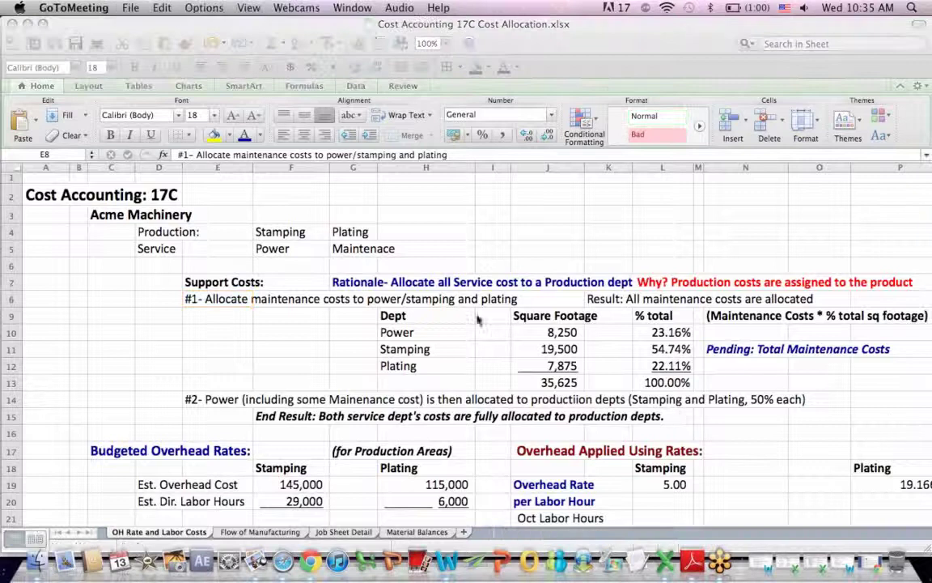
Review the Acme Machinery heading, the Budgeted Overhead Rates block and the Labor Costs Incurred block on the OH Rate and Labor Costs sheet
left_click(106, 215)
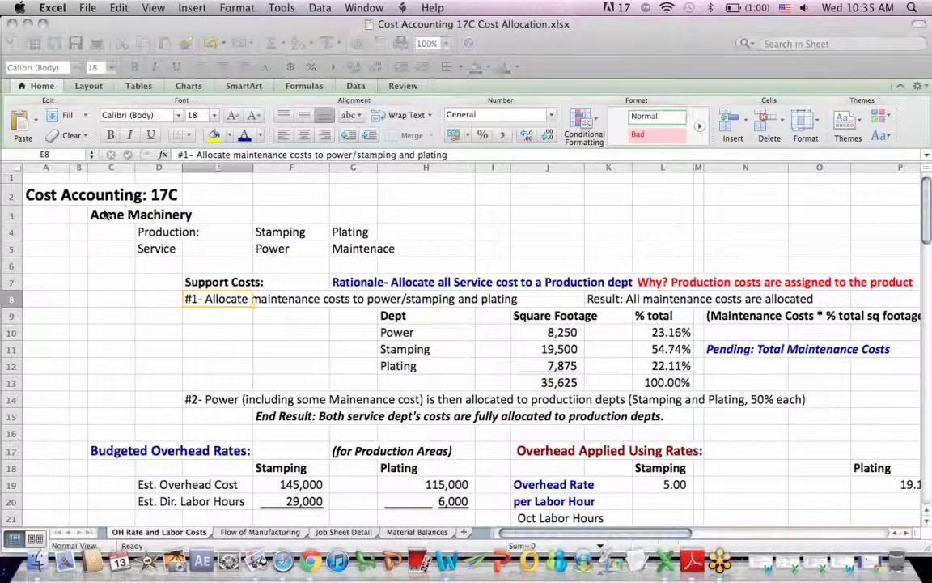
left_click(106, 214)
key("super+shift+period")
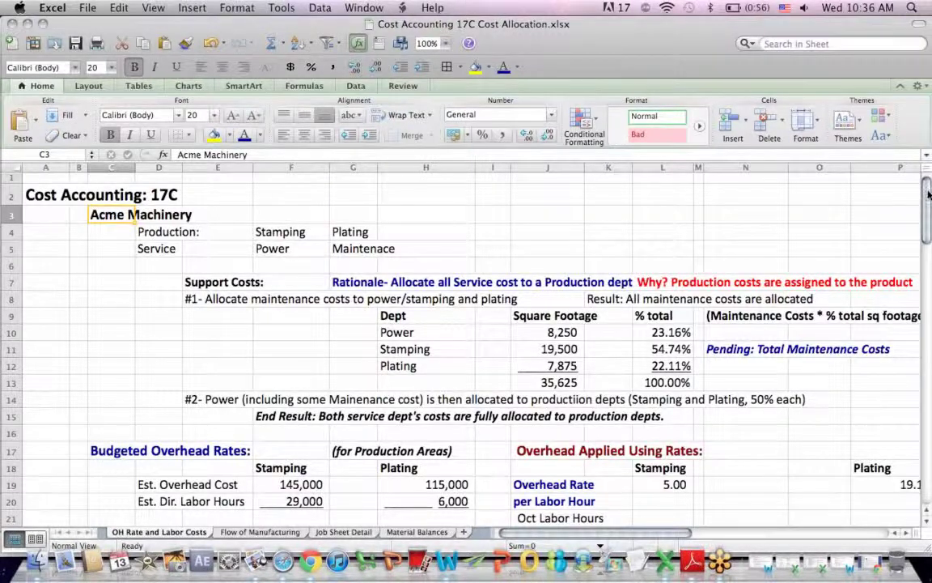
scroll(928, 194, "down", 5)
left_click_drag(97, 191, 462, 302)
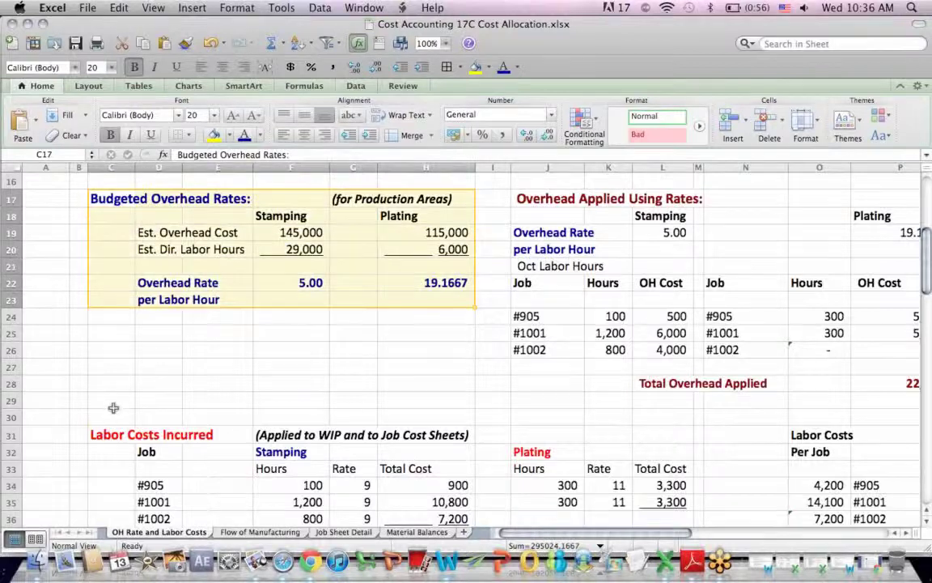
left_click_drag(104, 435, 581, 526)
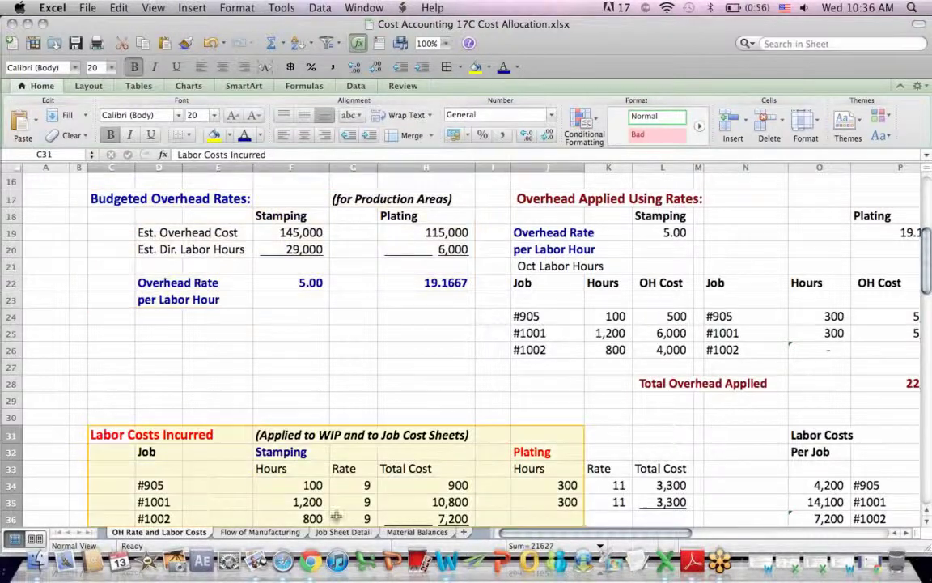
Examine the Work in Process and Finished Goods accounts on the Flow of Manufacturing sheet
left_click(258, 532)
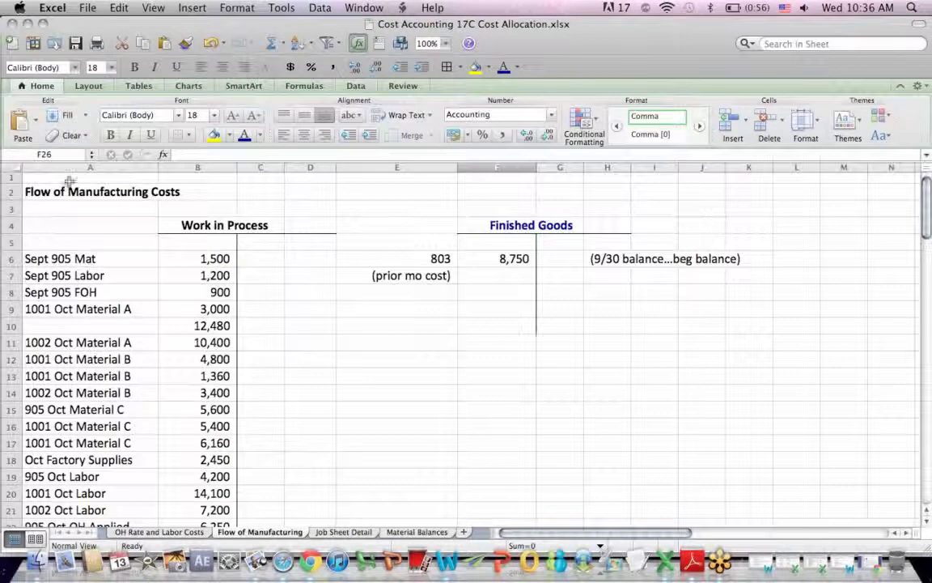
left_click(51, 190)
left_click_drag(50, 190, 673, 383)
left_click(880, 194)
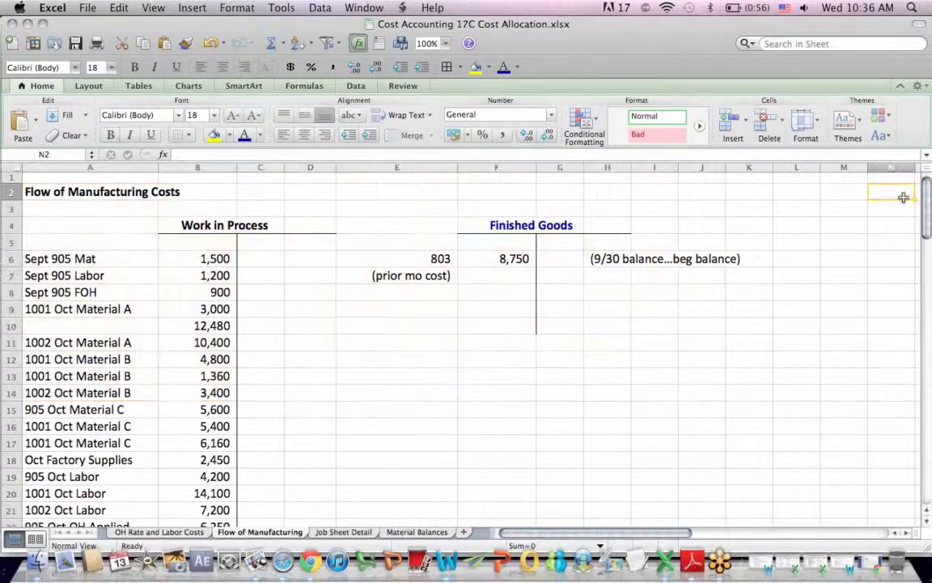
left_click_drag(928, 194, 928, 202)
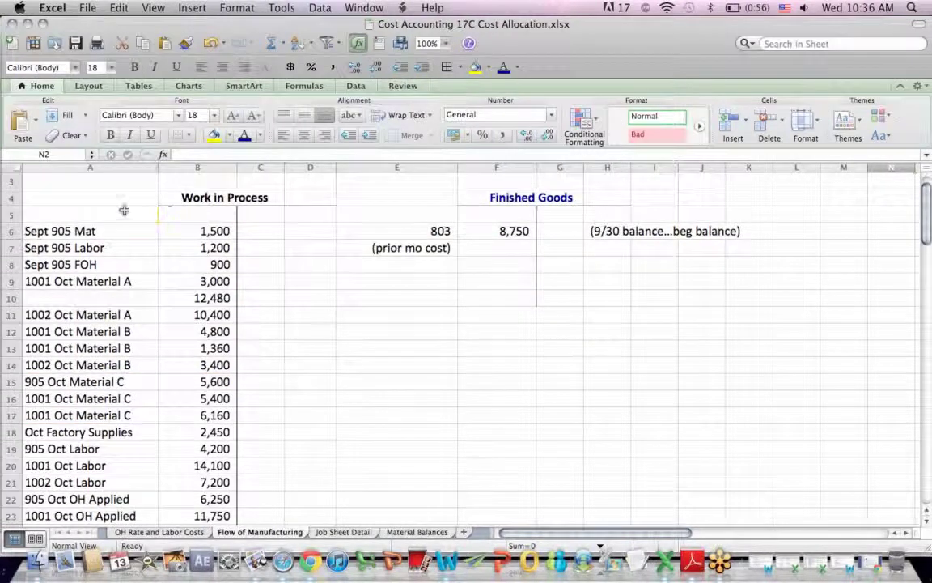
left_click_drag(50, 208, 327, 519)
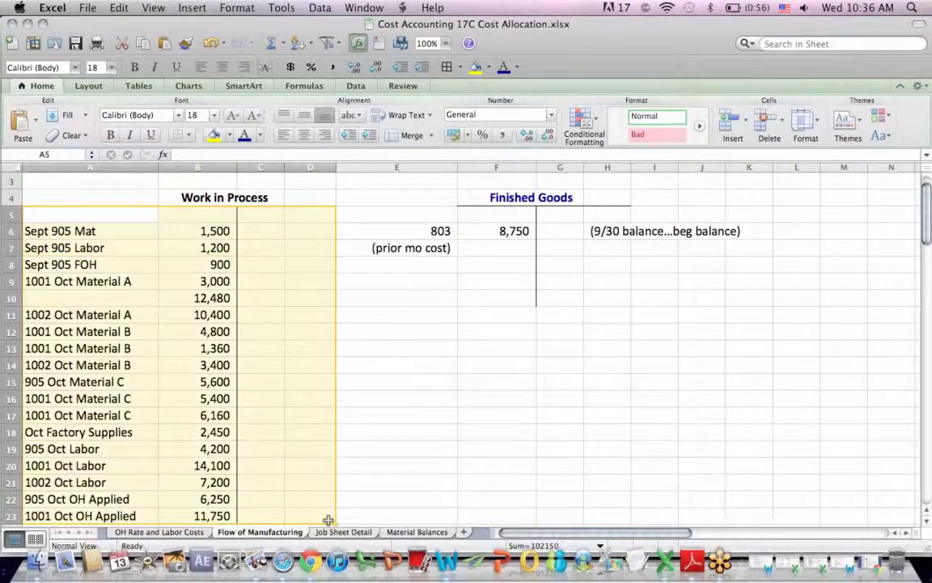
left_click(376, 419)
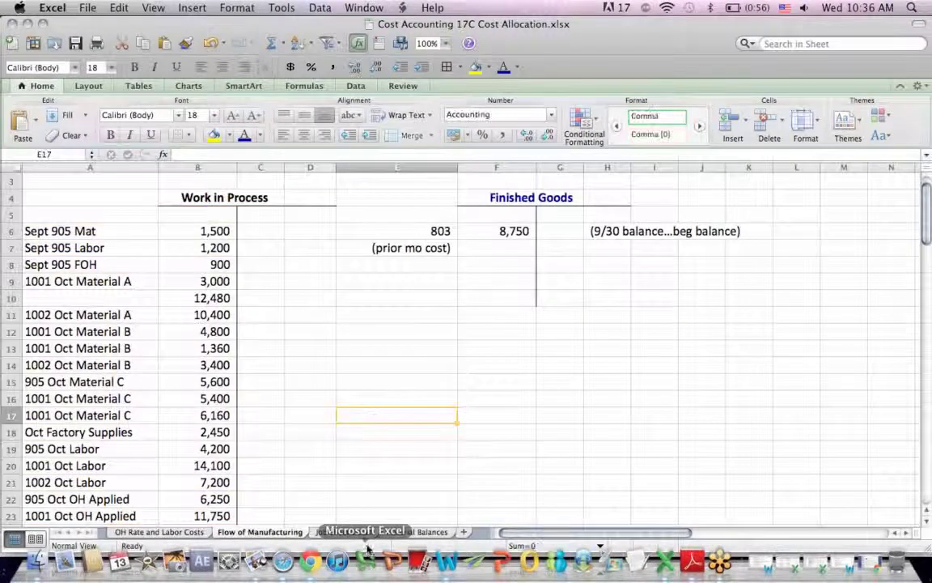
Examine the cost entries for jobs 905 and 1001 on the Job Sheet Detail sheet
left_click(344, 532)
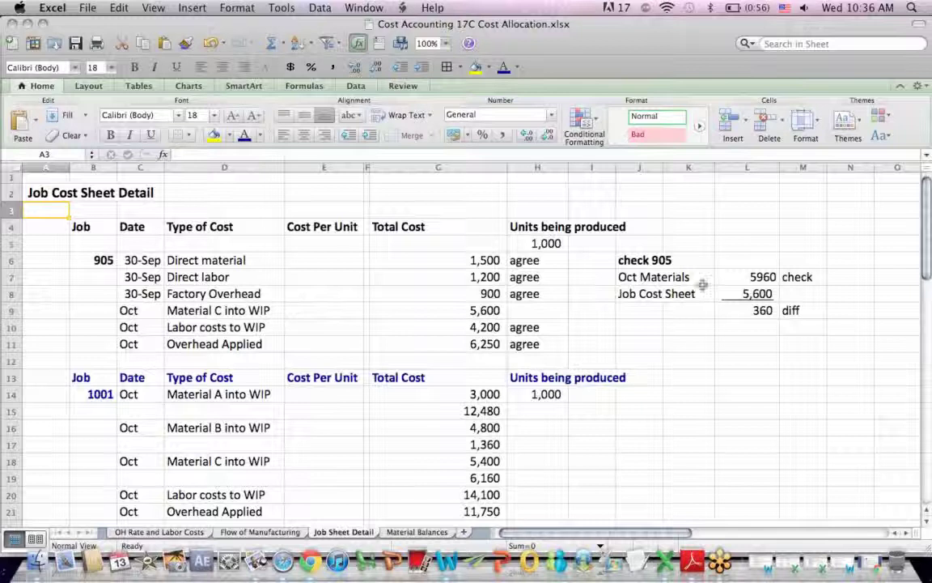
left_click_drag(85, 255, 476, 518)
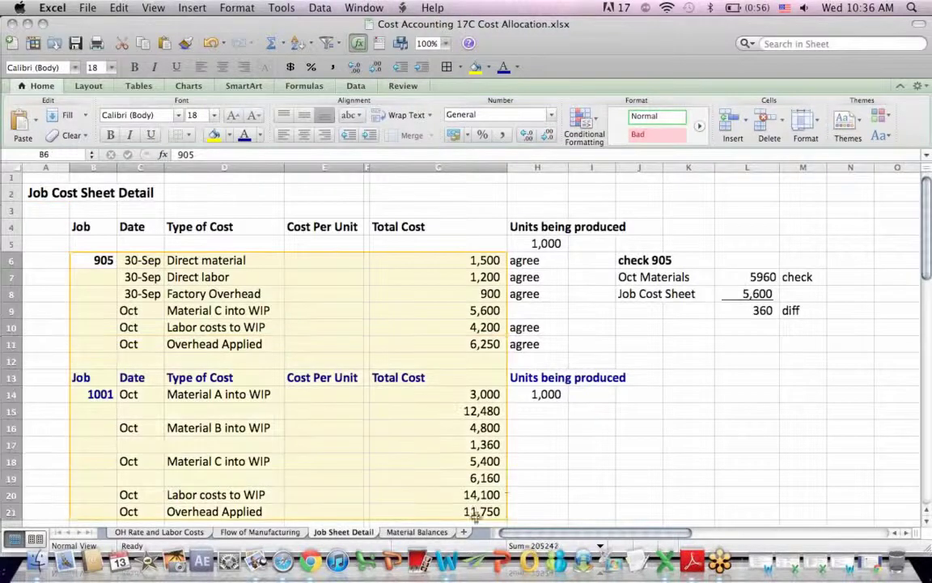
left_click(540, 444)
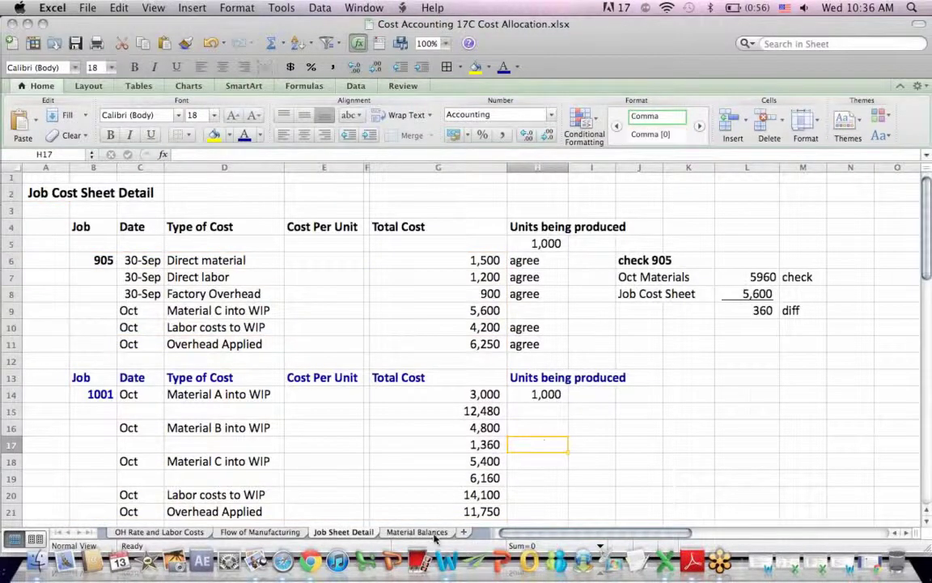
Look over the Material Balances sheet and return to job #905 under Overhead Applied on the OH Rate and Labor Costs sheet
left_click(432, 532)
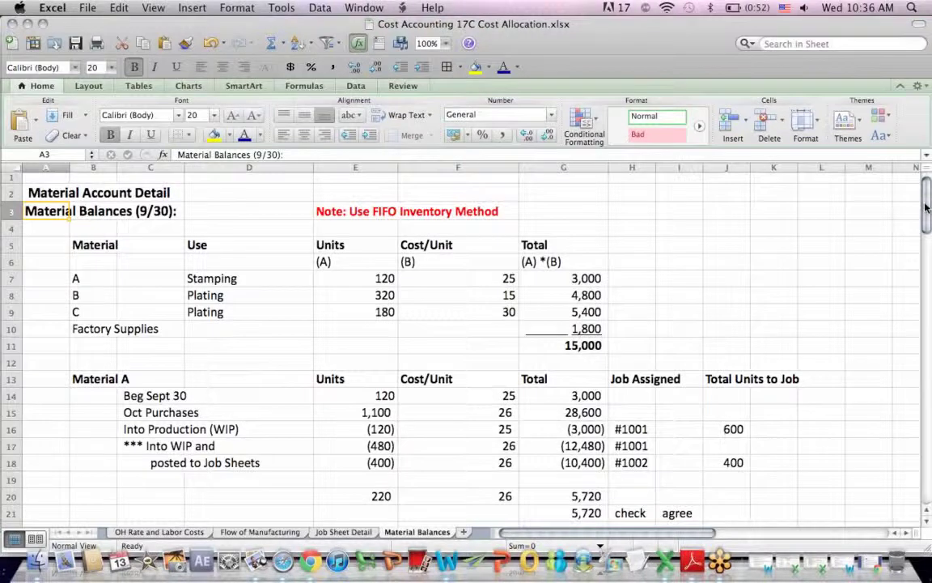
mouse_move(929, 190)
left_mouse_down()
mouse_move(928, 236)
mouse_move(927, 188)
left_mouse_up()
left_click(165, 532)
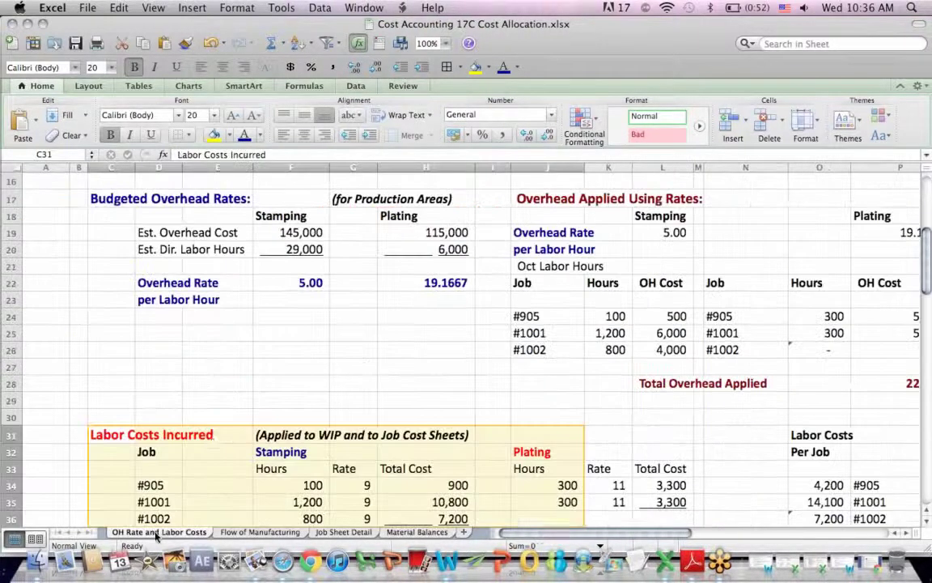
left_click(521, 316)
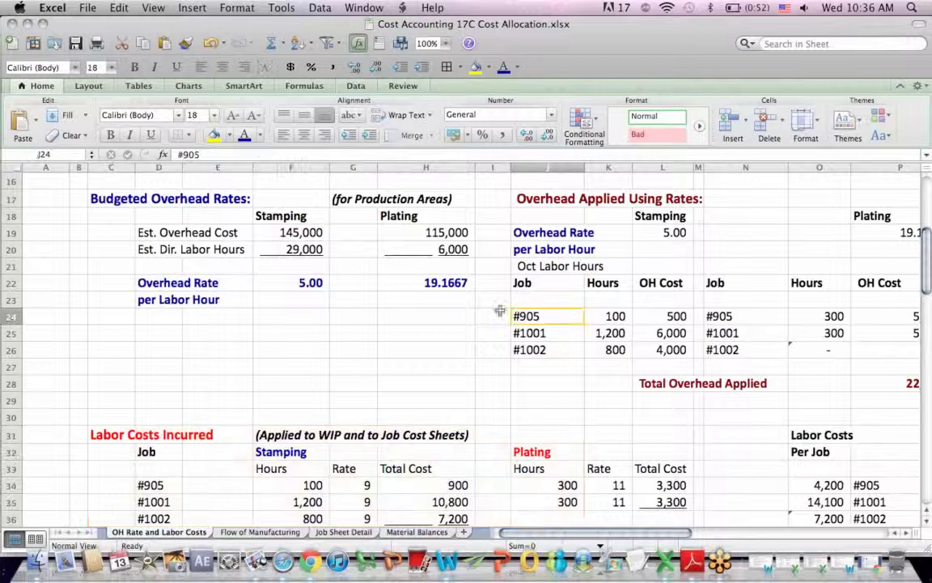
On the Material Balances sheet, review the 9/30 balances table, the FIFO inventory note and the Material A heading
left_click(402, 532)
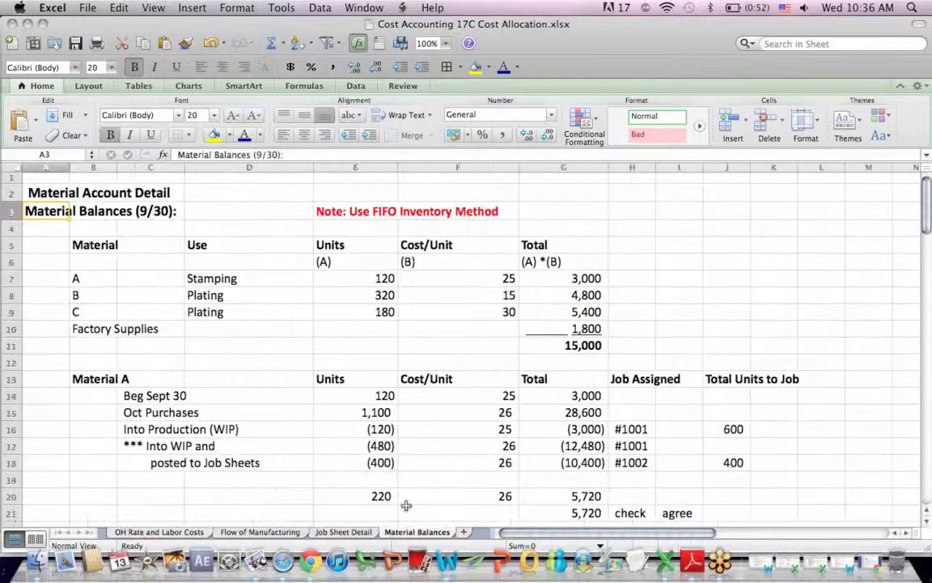
left_click_drag(91, 251, 670, 336)
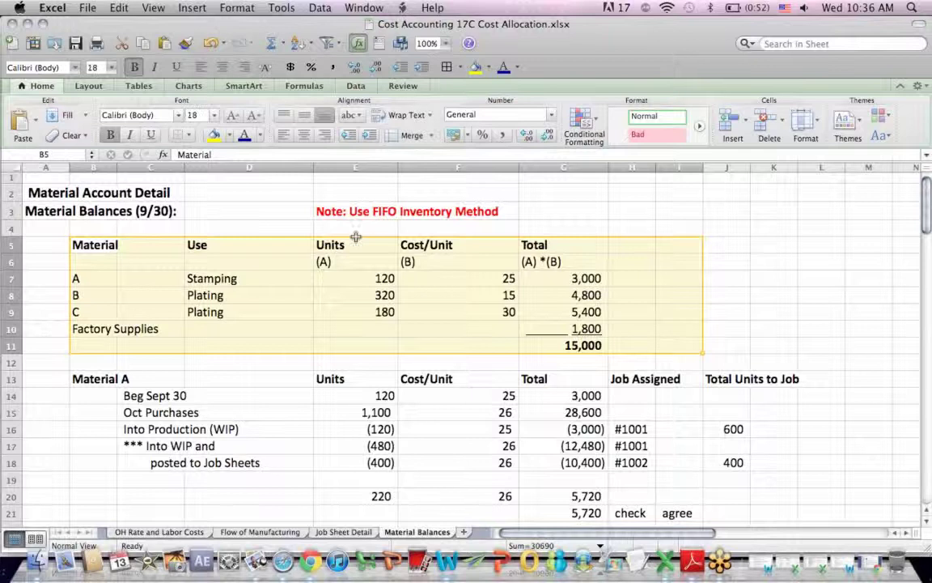
left_click_drag(324, 217, 594, 213)
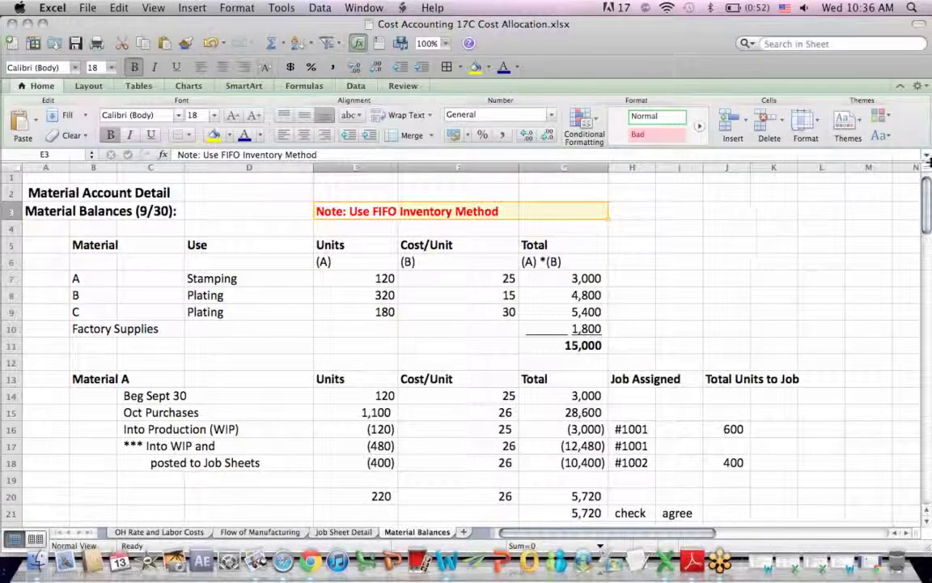
left_click_drag(926, 185, 929, 212)
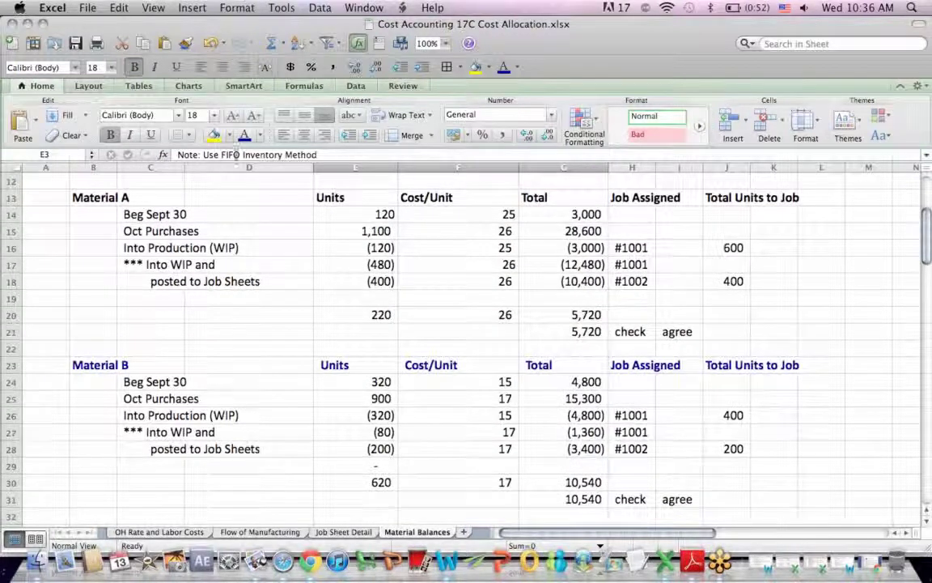
left_click_drag(98, 196, 247, 202)
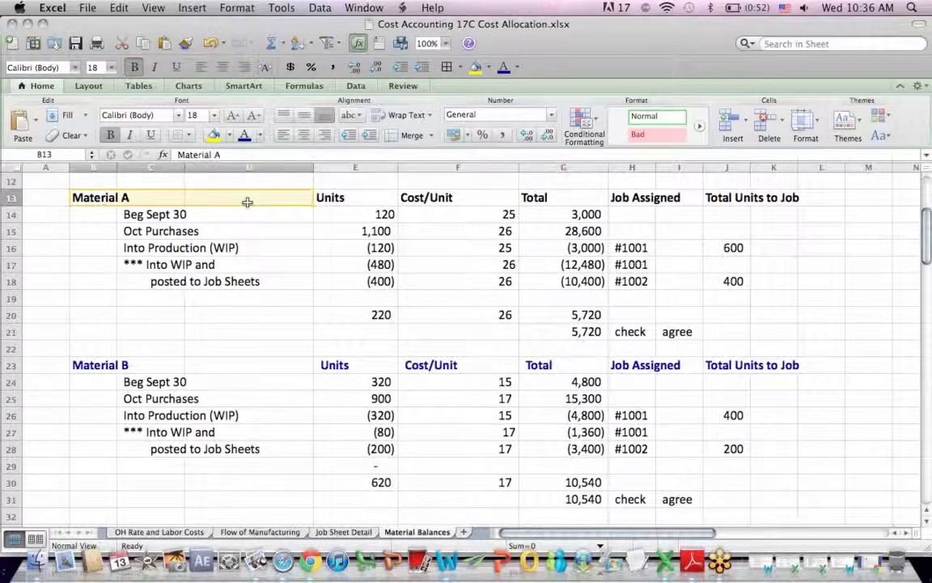
left_click_drag(929, 255, 929, 218)
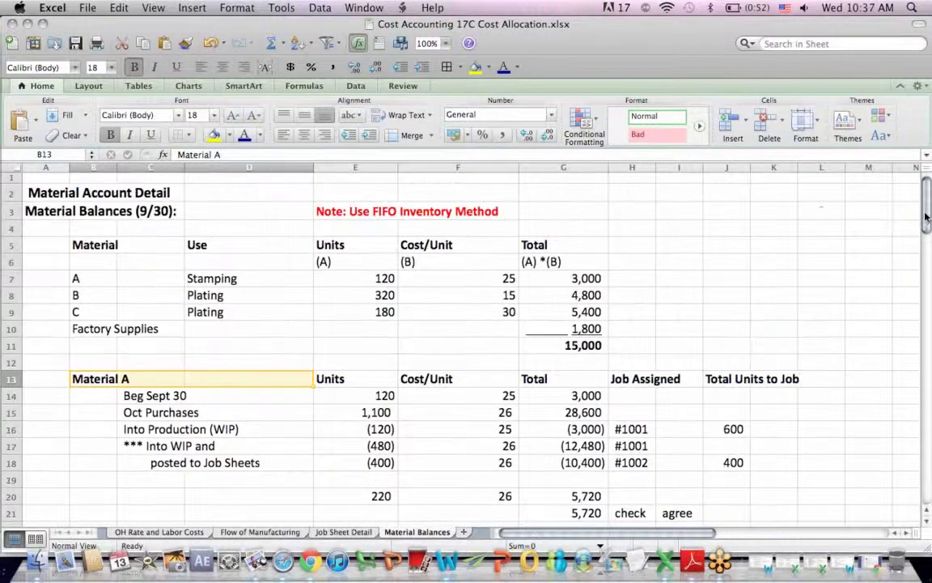
Check Material A's 9/30 units, cost per unit and total formula, and compare them with its Beg Sept 30 row
left_click_drag(116, 271, 329, 288)
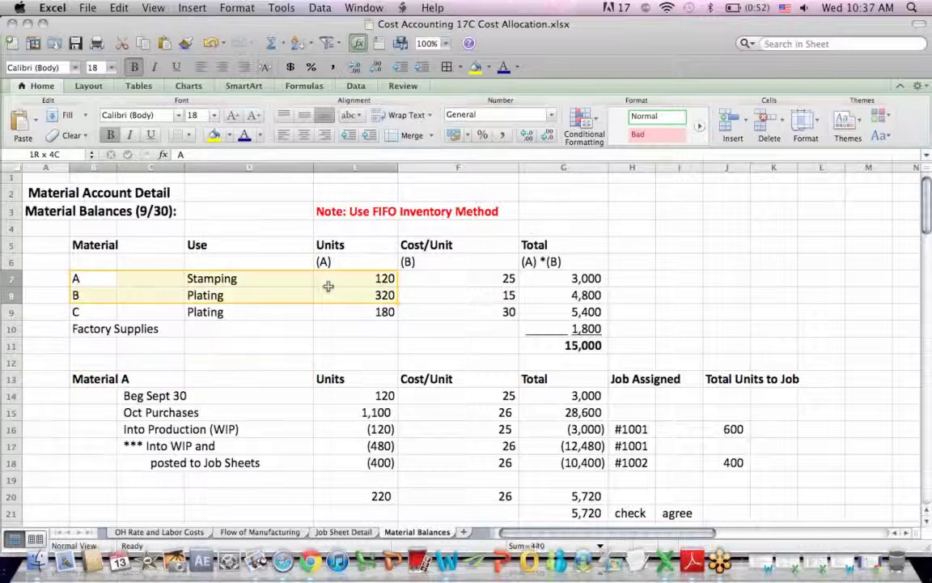
left_click(150, 210)
left_click_drag(325, 282, 508, 278)
left_click(546, 280)
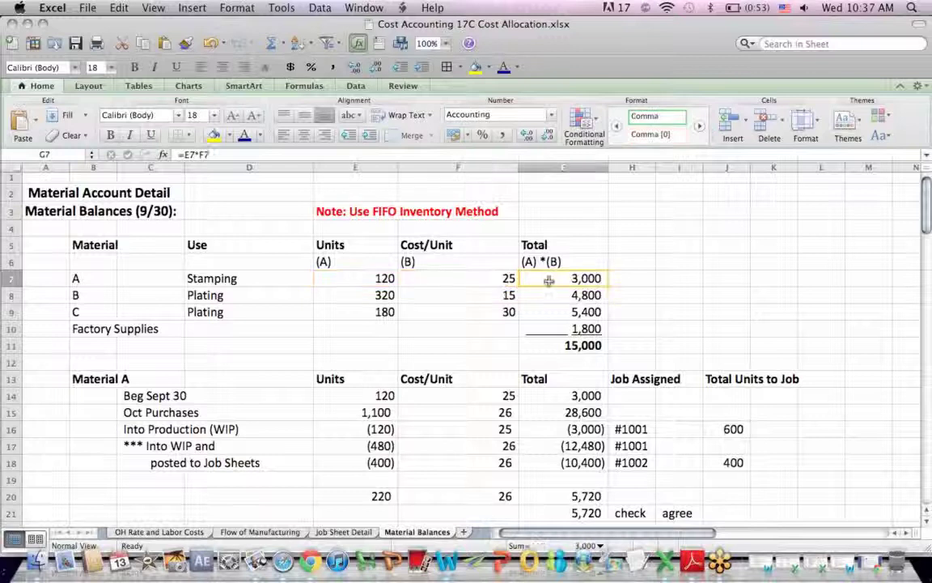
left_click(181, 154)
key("Return")
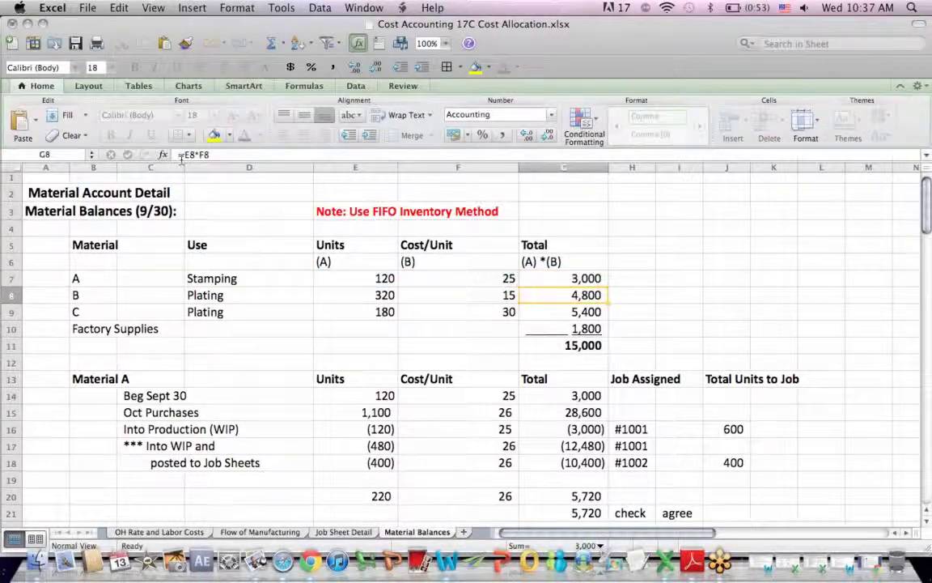
left_click_drag(131, 395, 582, 395)
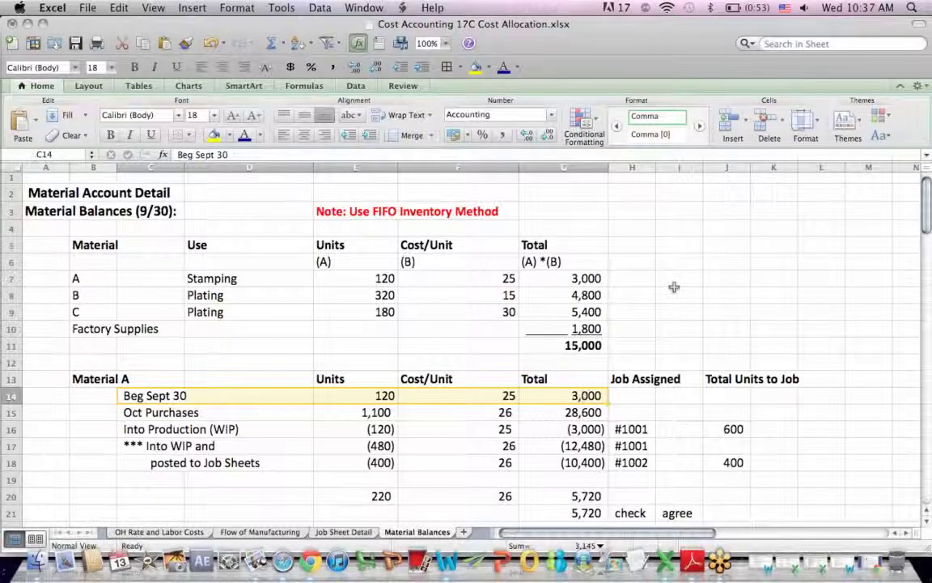
Examine the units, cost per unit and total formula of Material A's Oct Purchases row
left_click(728, 257)
left_click_drag(926, 186, 928, 212)
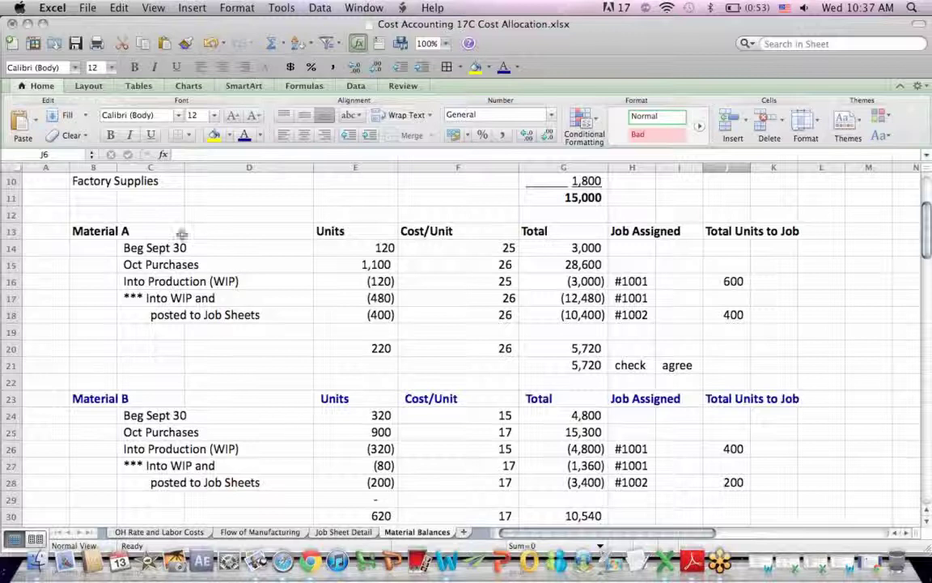
left_click_drag(149, 265, 405, 264)
left_click(356, 265)
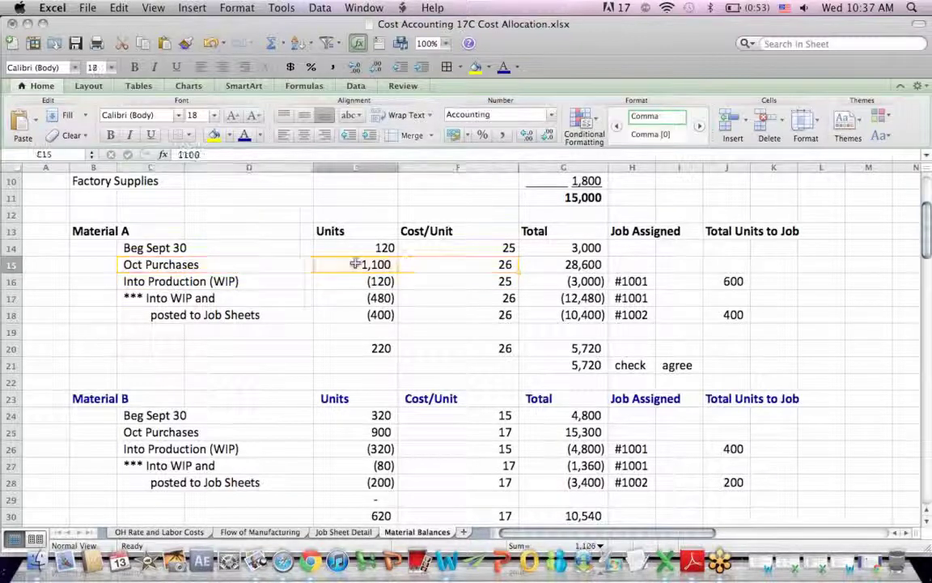
left_click(484, 265)
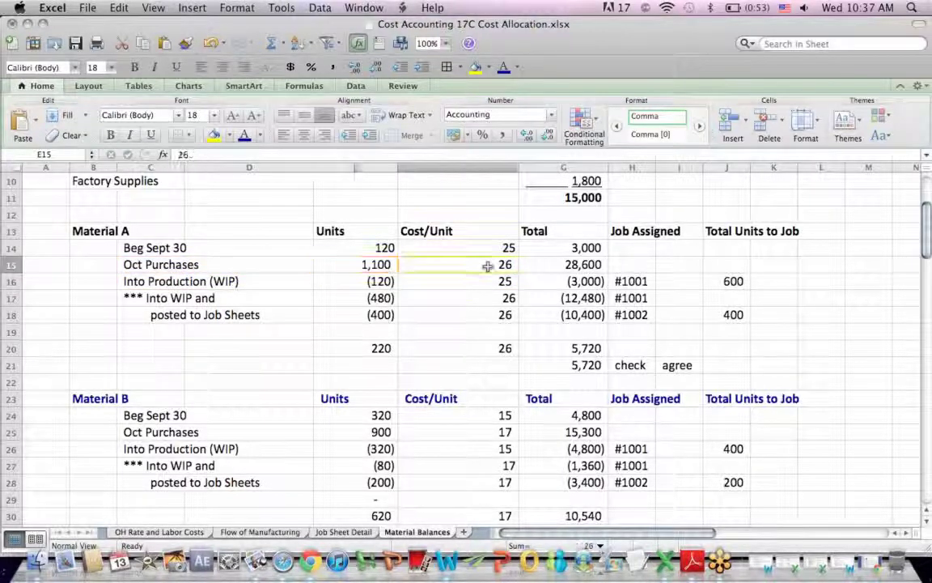
left_click(538, 266)
left_click(197, 154)
key("Return")
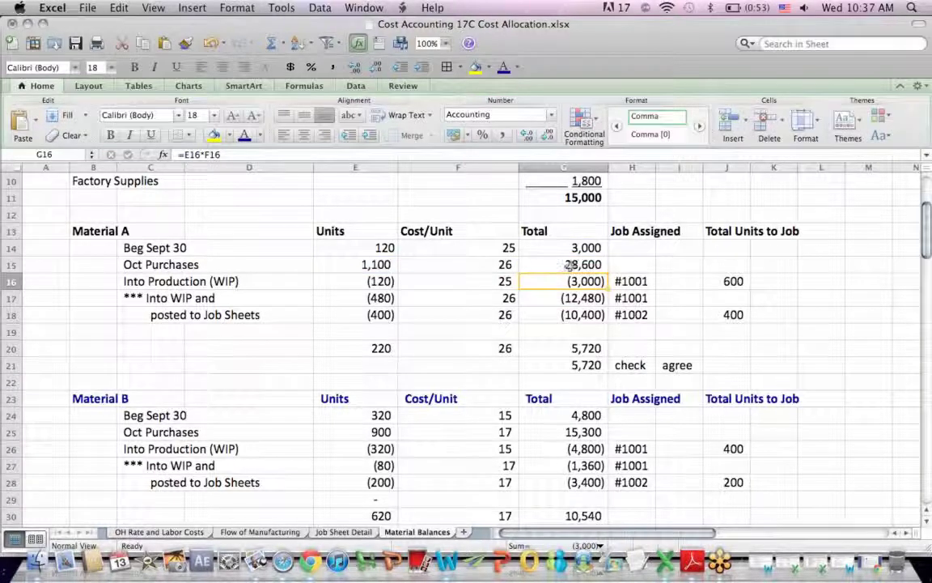
key("Up")
left_click(97, 230)
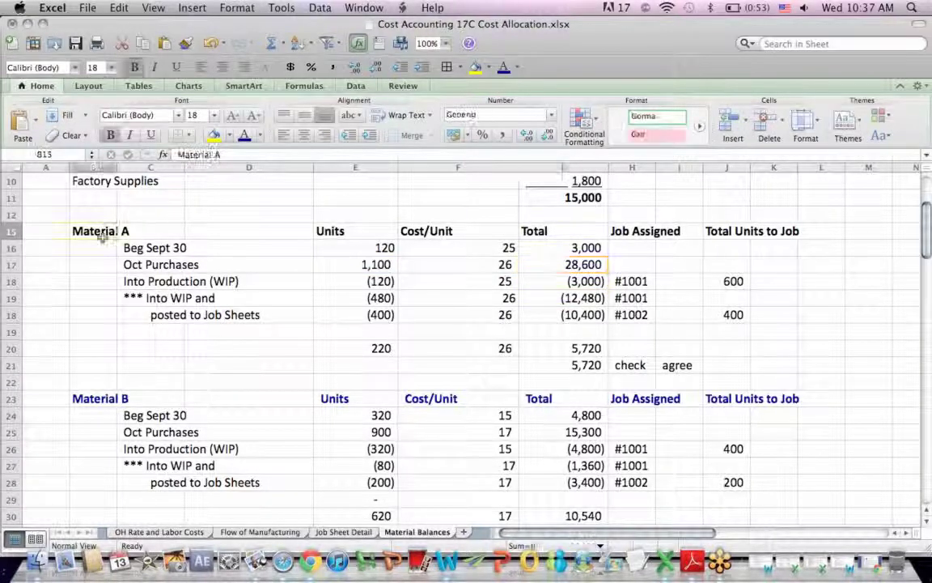
left_click(123, 264)
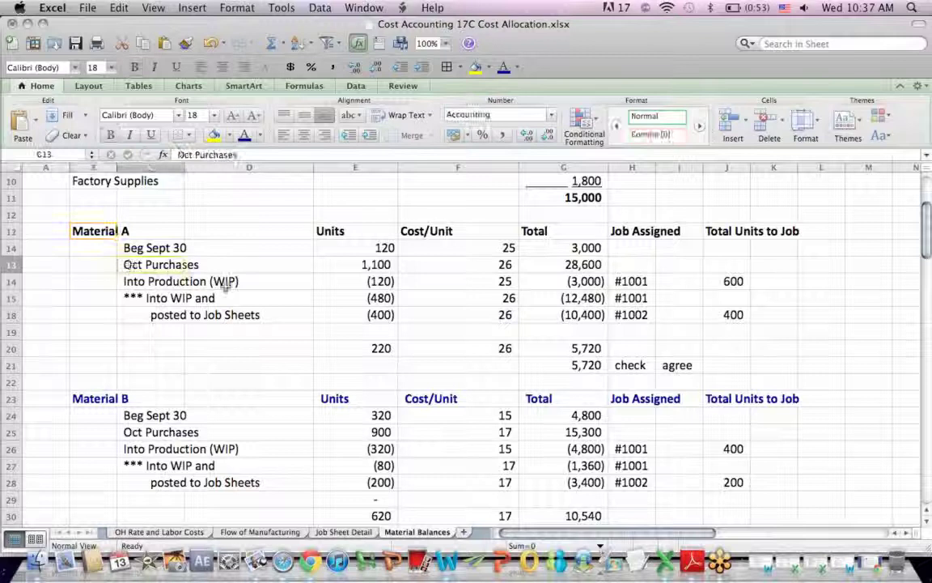
Review Material A's rows for units put into production and posted to job sheets, and compare them with the FIFO inventory note
left_click_drag(314, 287, 402, 333)
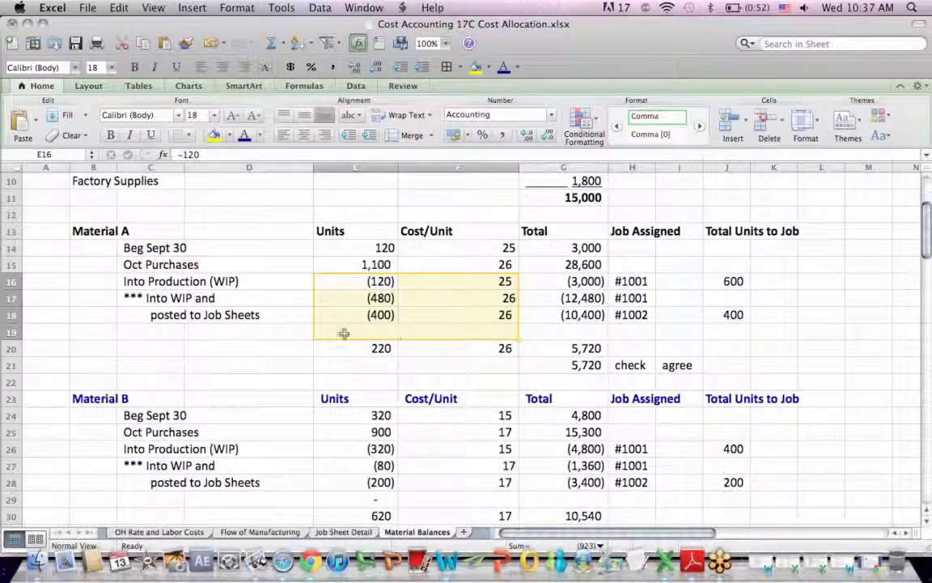
left_click_drag(123, 283, 277, 324)
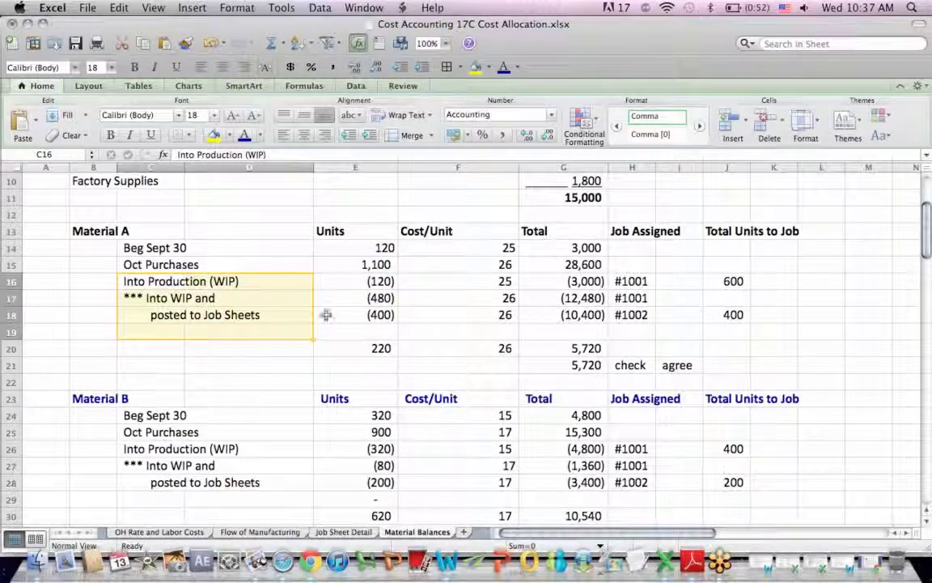
left_click(708, 243)
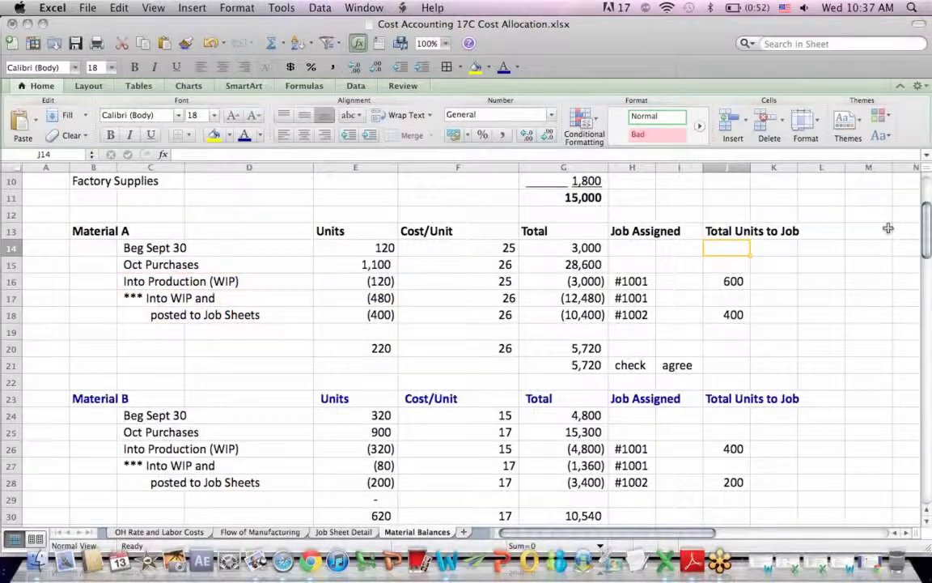
scroll(825, 195, "up", 5)
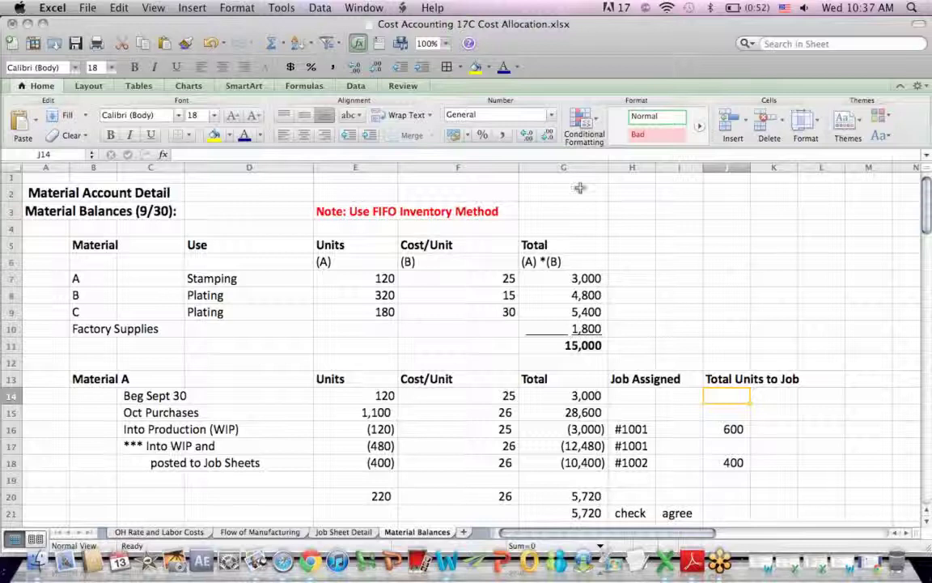
left_click(387, 212)
left_click_drag(387, 212, 610, 212)
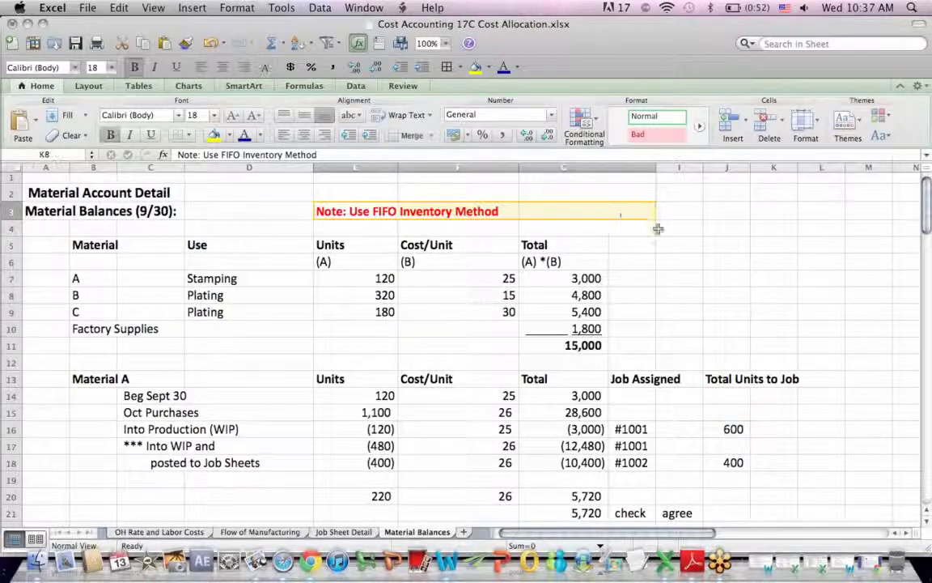
left_click(773, 294)
Examine the Job Assigned and Total Units to Job columns of the Material A table
left_click_drag(926, 190, 927, 215)
left_click_drag(730, 215, 824, 277)
left_click_drag(639, 214, 658, 315)
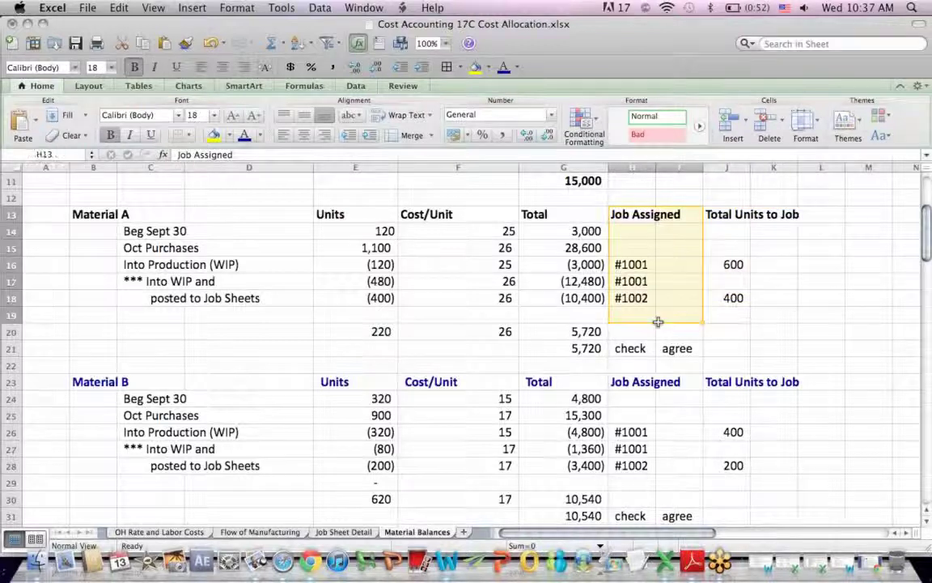
left_click(740, 215)
left_click_drag(753, 214, 808, 340)
left_click(241, 360)
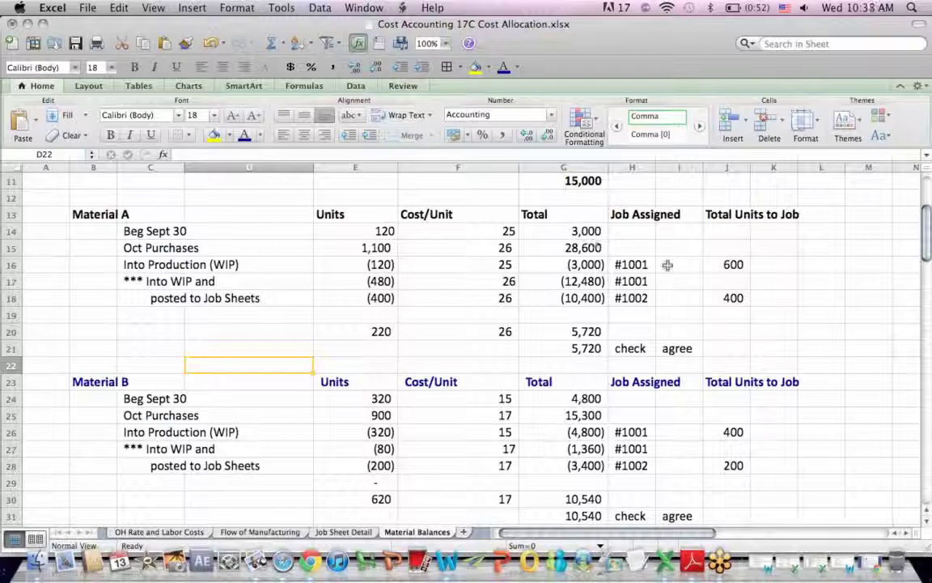
Check job #1001's total units of Material A, and compare the Beg Sept 30 units and cost with the Into Production row
left_click(722, 261)
left_click(94, 215)
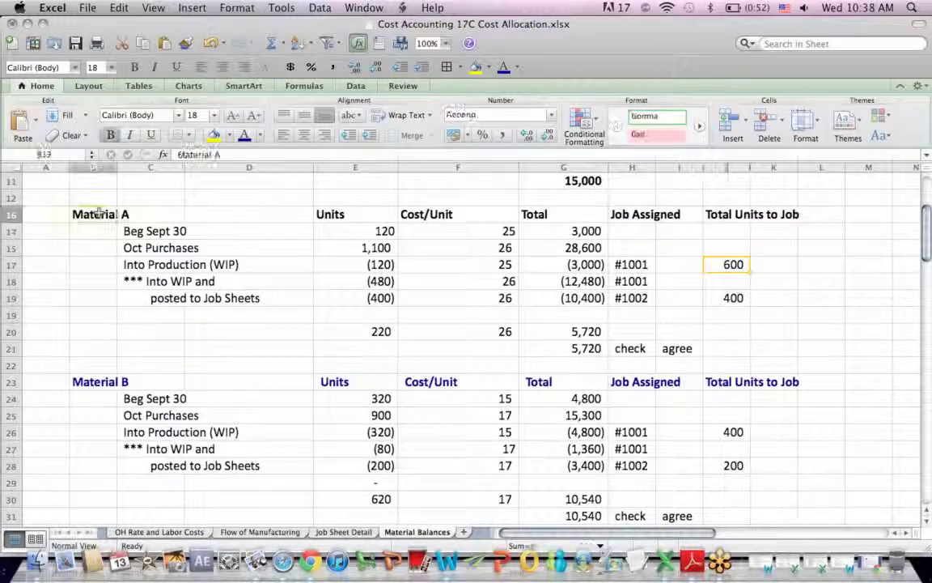
left_click(630, 264)
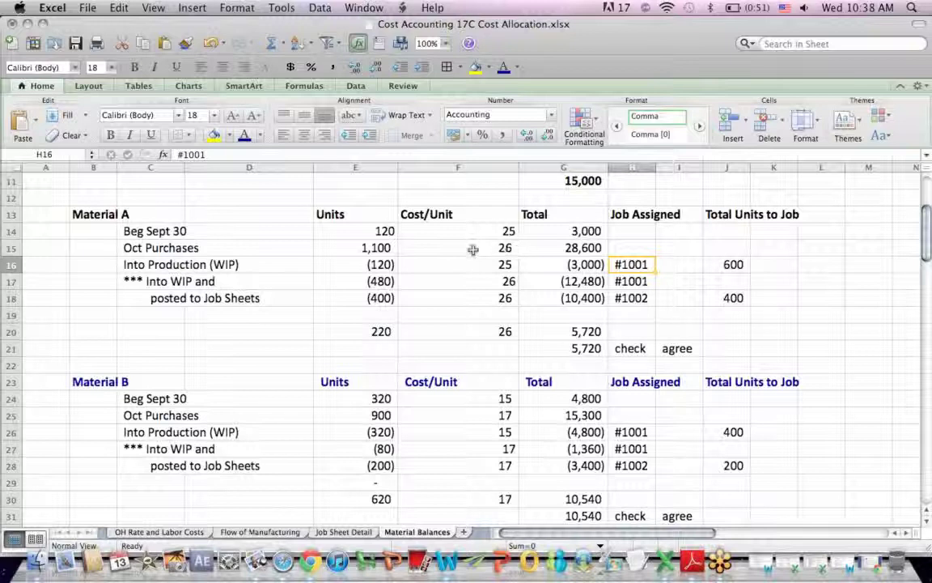
left_click(361, 229)
left_click_drag(361, 229, 494, 233)
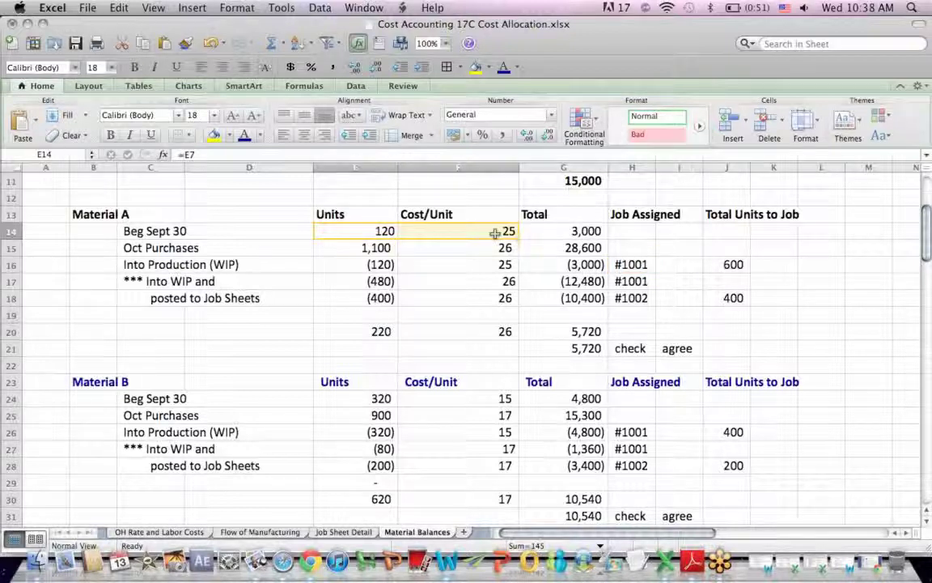
left_click_drag(332, 265, 502, 270)
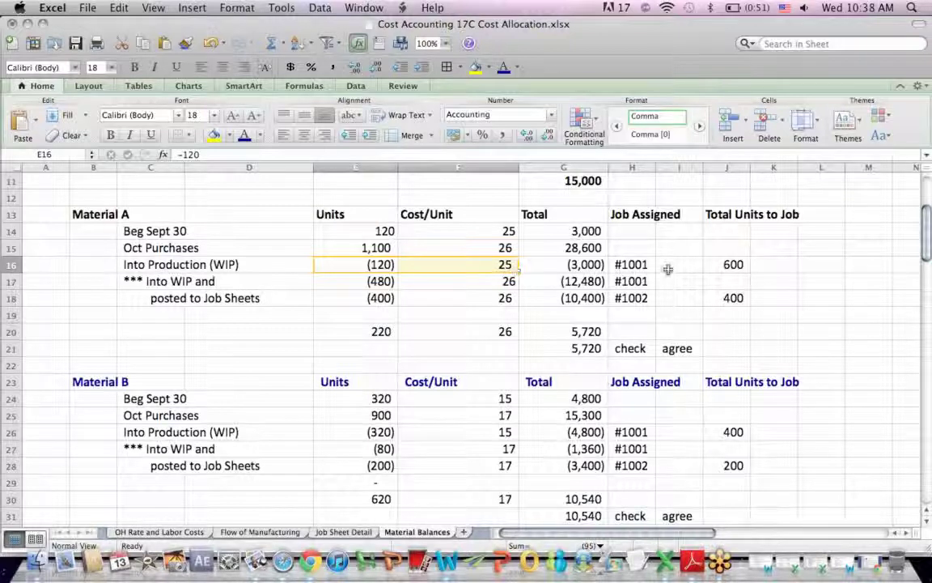
Trace job #1001's total units of Material A to the quantities in its two production rows
left_click(630, 265)
left_click_drag(630, 266, 733, 267)
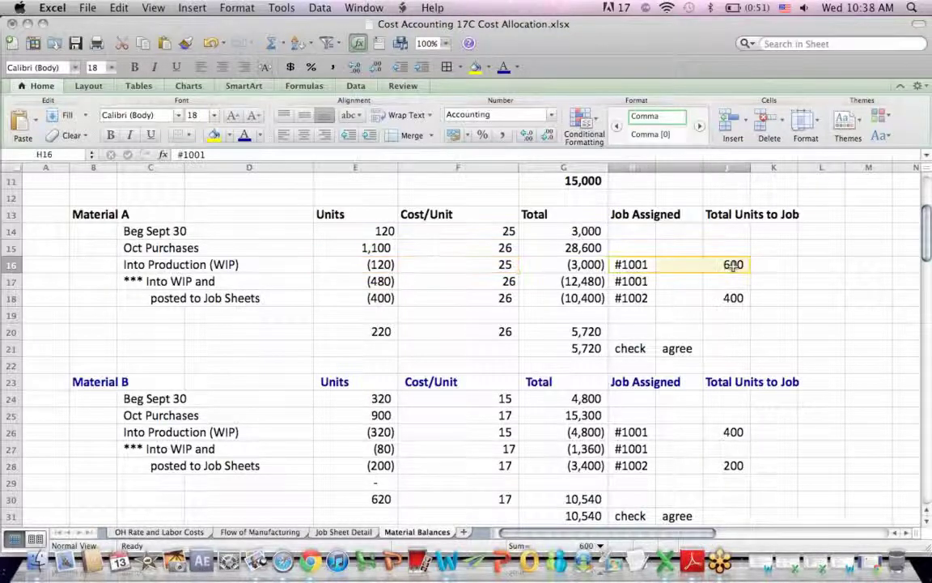
left_click(733, 267)
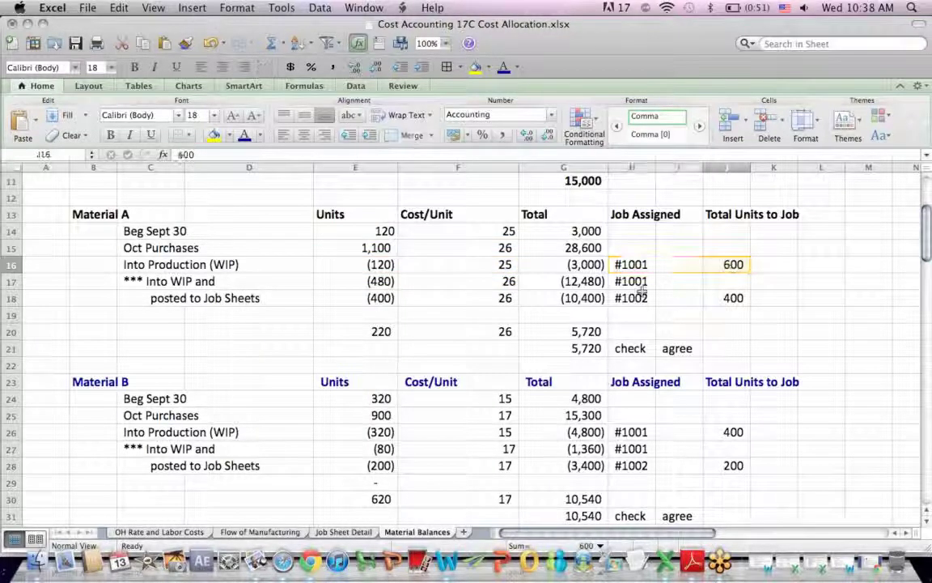
left_click(360, 280)
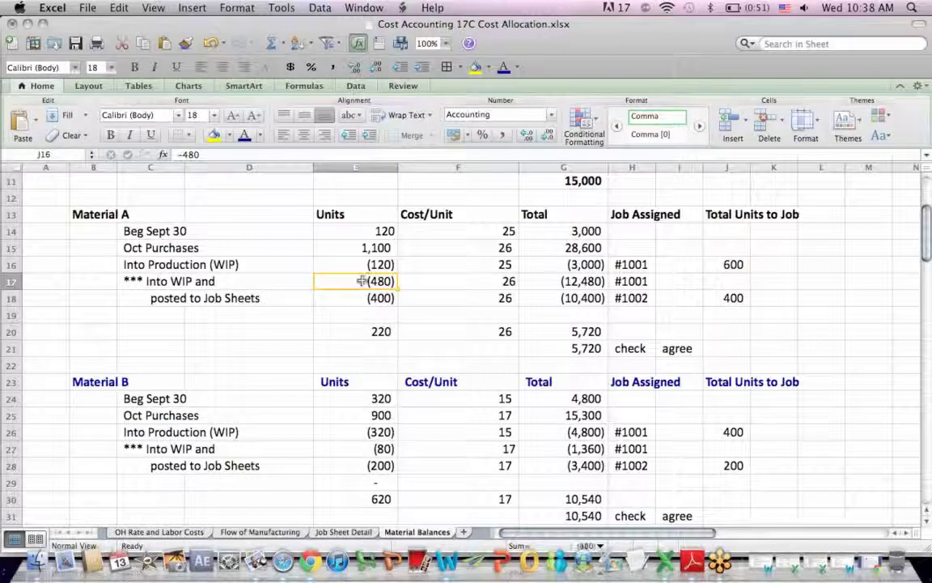
mouse_move(394, 281)
left_mouse_down()
mouse_move(492, 288)
mouse_move(360, 281)
mouse_move(381, 267)
mouse_move(390, 280)
left_mouse_up()
left_click(736, 265)
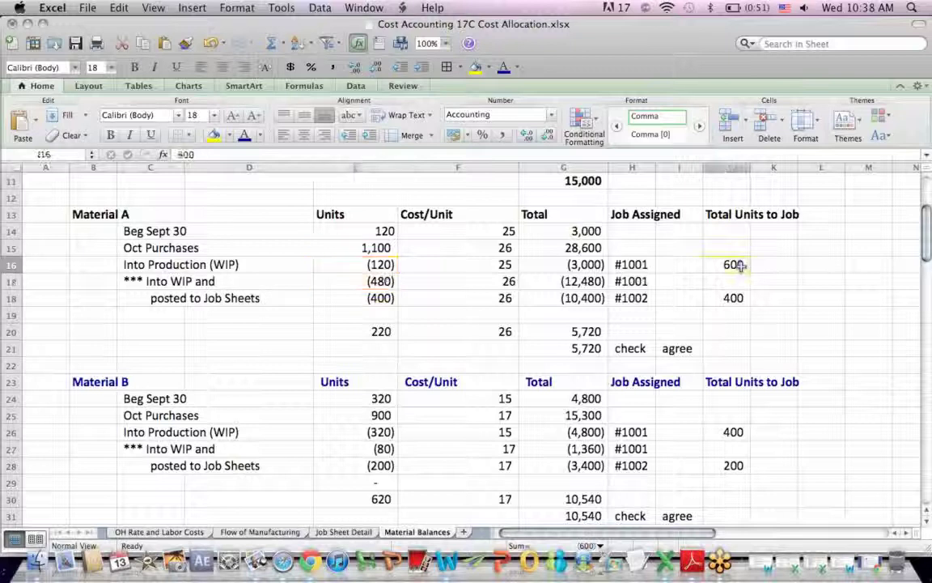
left_click(632, 264)
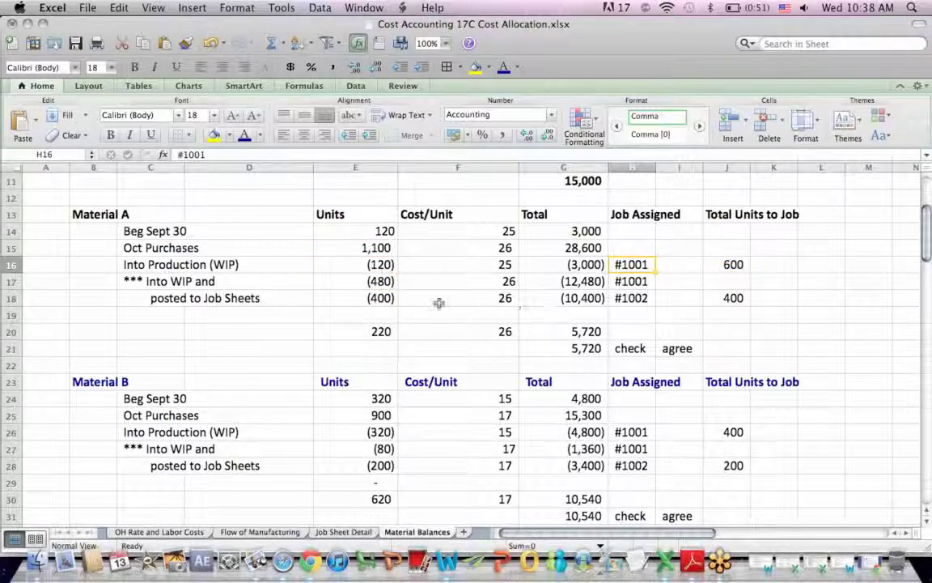
Check the Material A units assigned to job #1002 and compare their cost per unit with the Oct Purchases row
left_click_drag(631, 300, 783, 299)
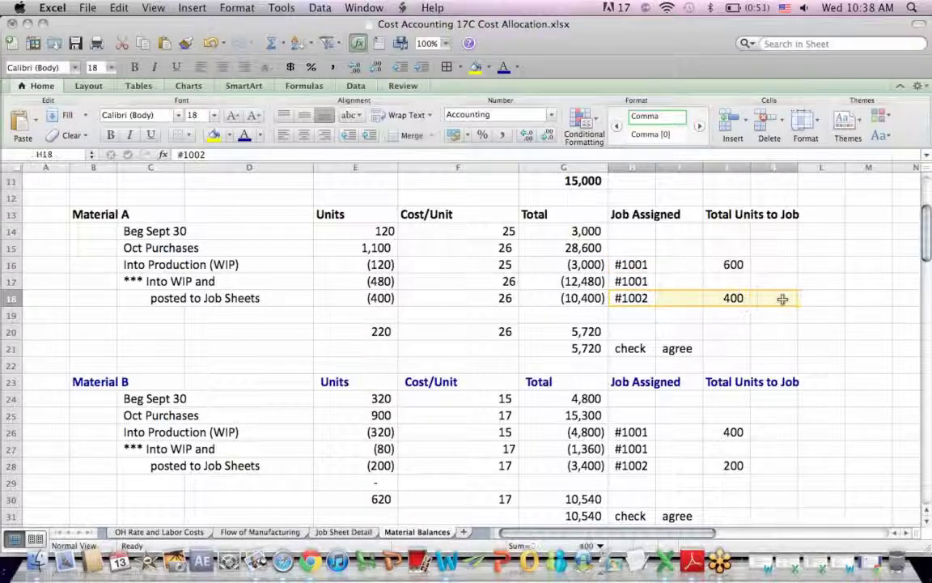
left_click(371, 301)
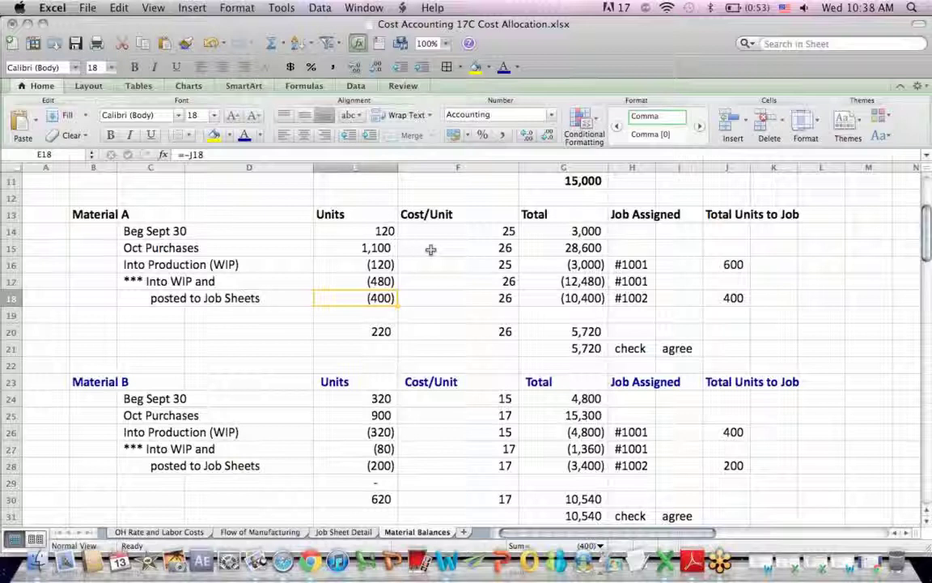
left_click(472, 248)
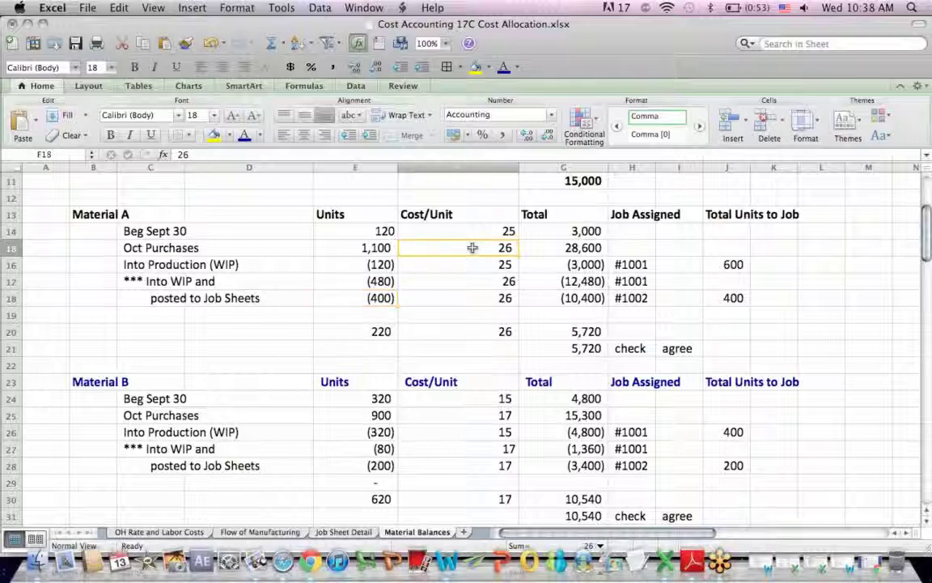
left_click(488, 299)
left_click_drag(623, 303, 776, 303)
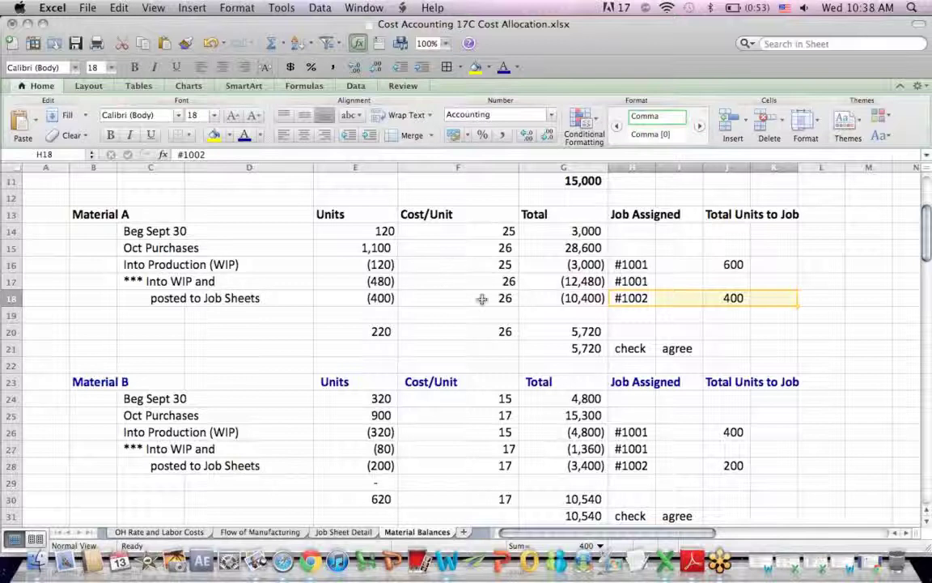
Inspect the formula behind Material A's ending balance total in G20 and the cells it references
left_click(547, 332)
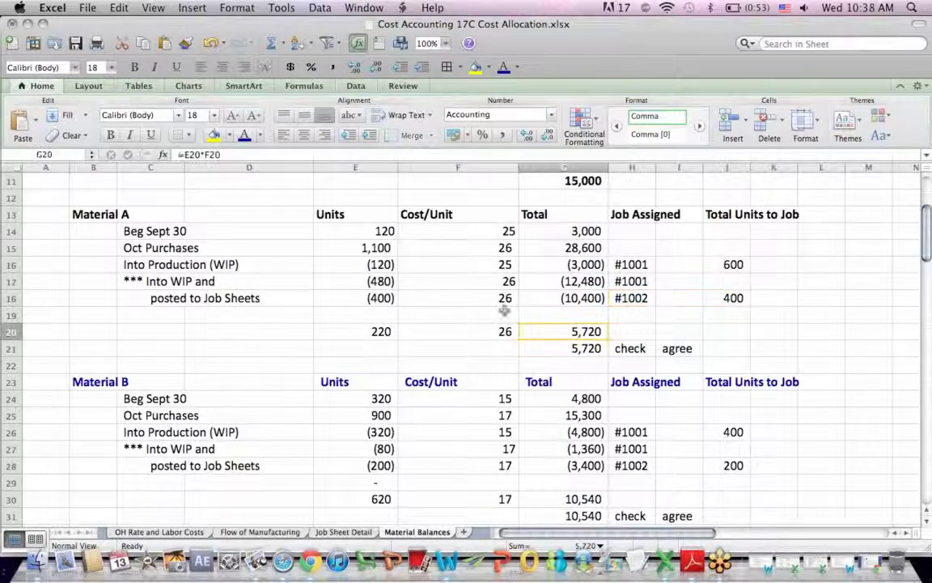
left_click(201, 156)
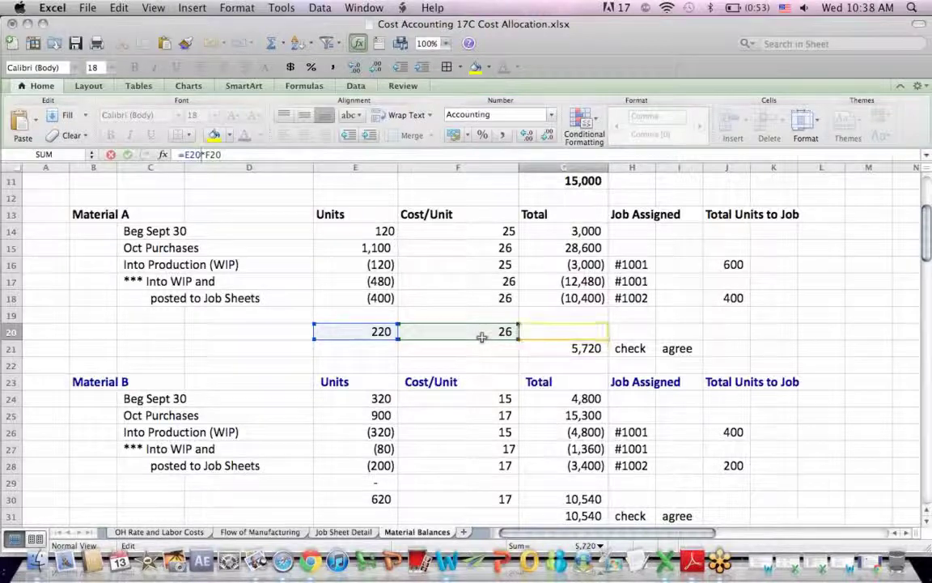
key("Return")
left_click(537, 331)
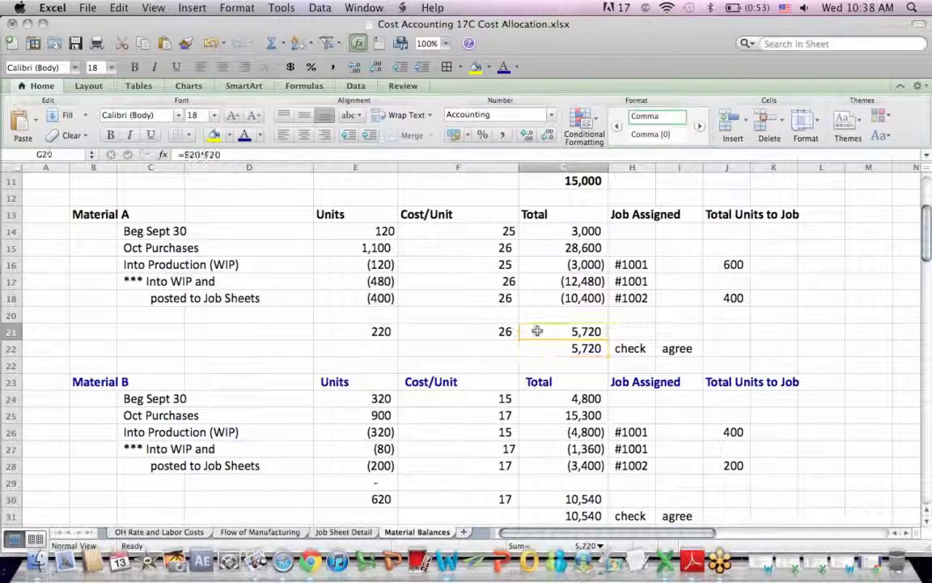
Inspect the SUM formula in Material A's check total in G21 and the range it adds
left_click(540, 349)
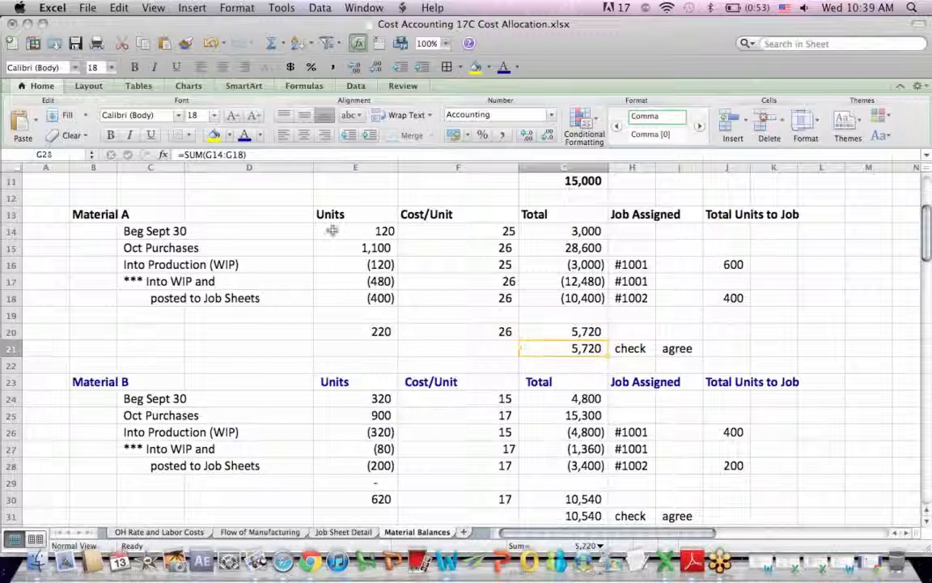
left_click(214, 155)
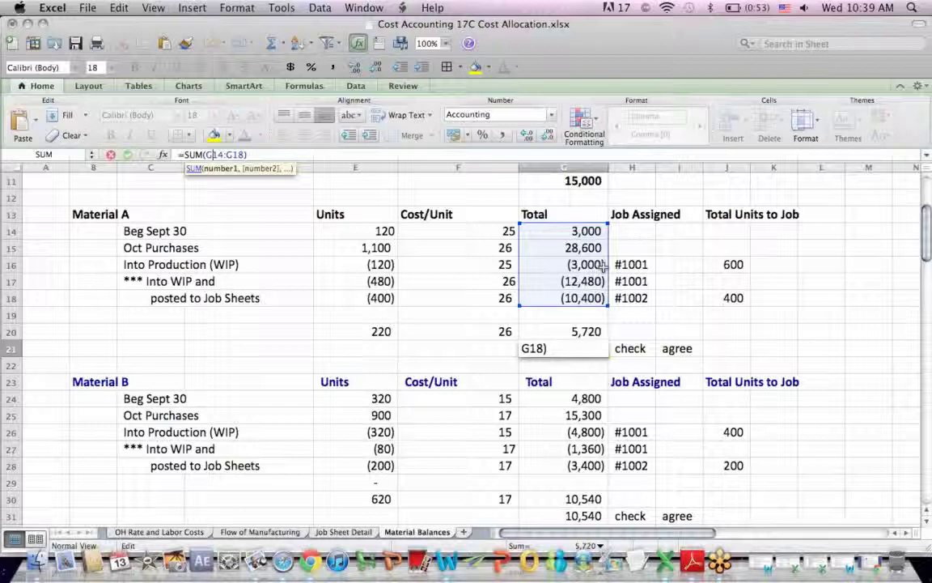
key("Return")
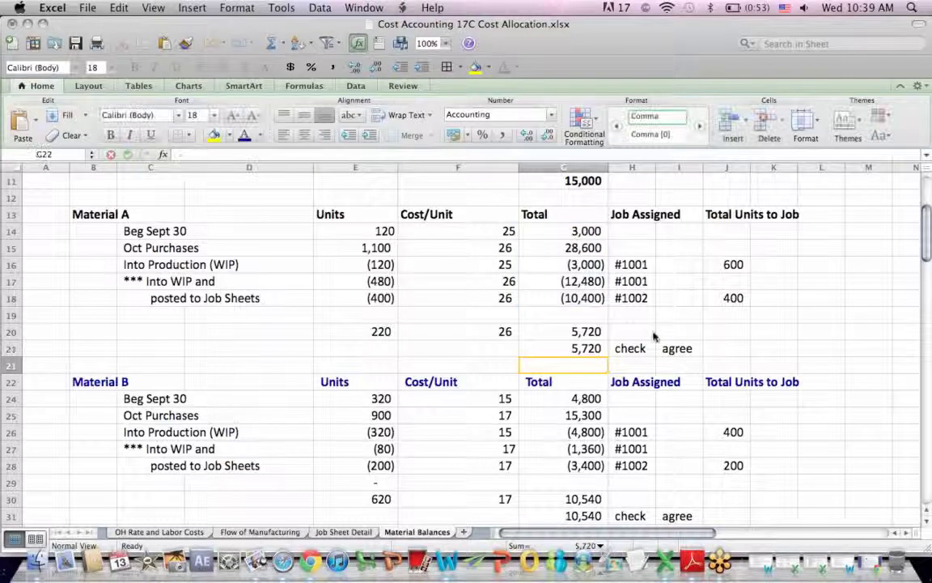
left_click(582, 346)
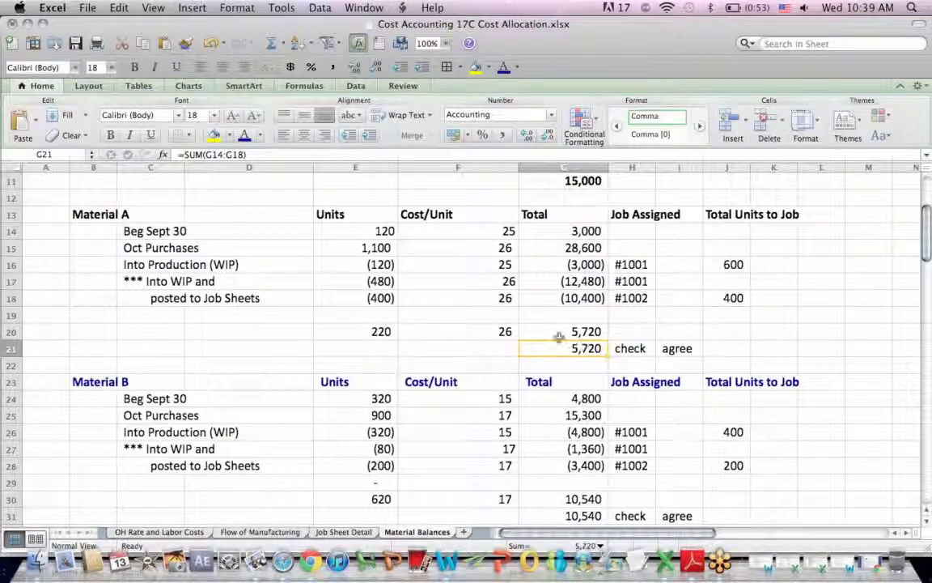
Look over Material A's units and cost per unit once more, and return to the Material Account Detail heading
left_click_drag(361, 238, 489, 269)
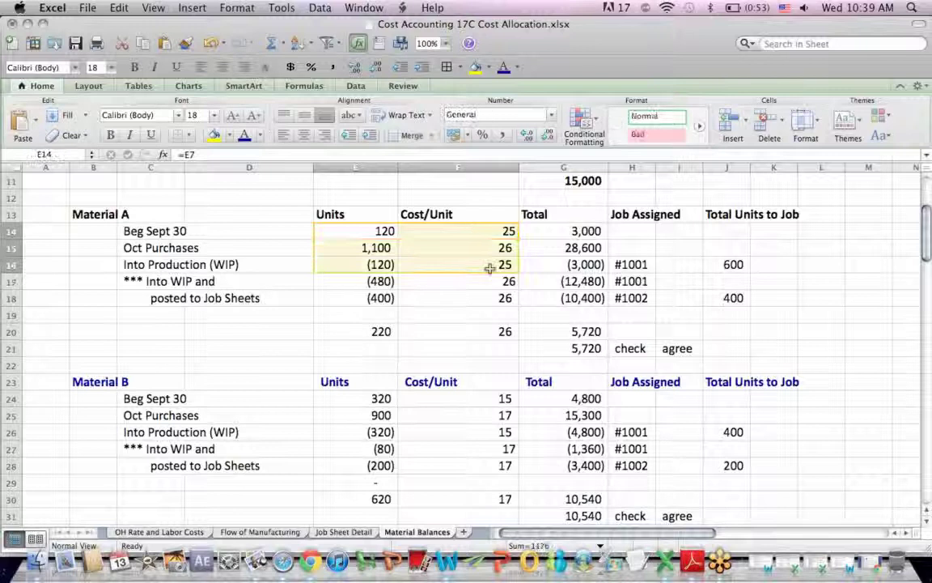
left_click(346, 290)
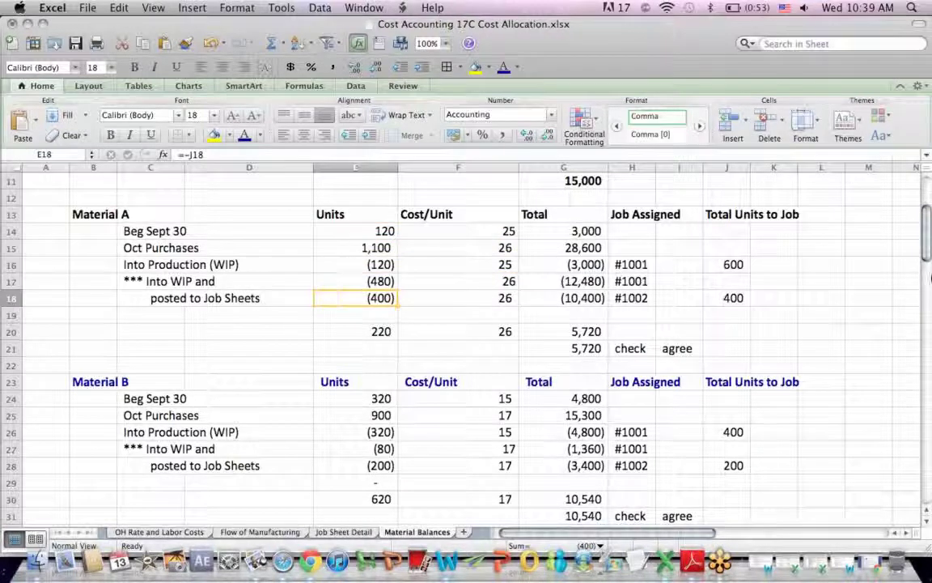
scroll(920, 259, "up", 5)
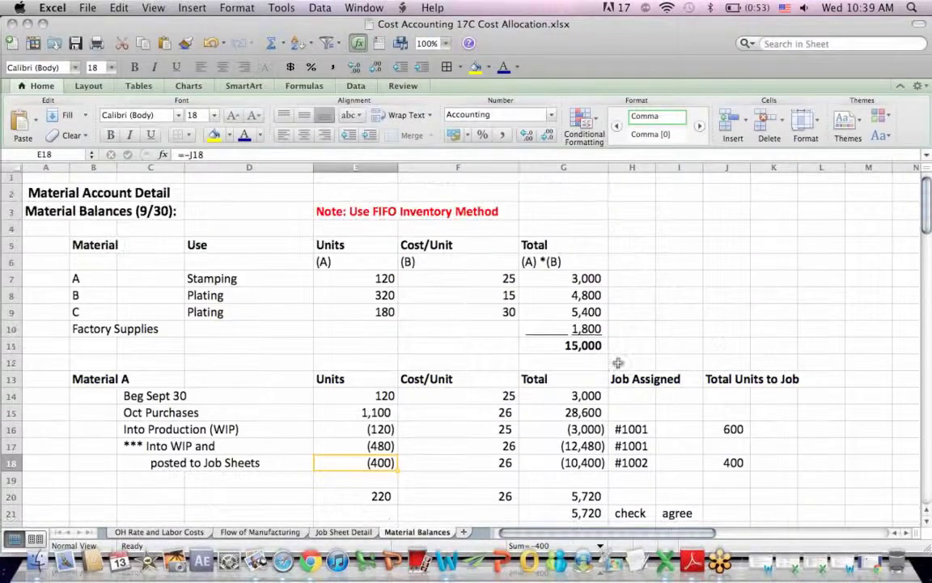
left_click_drag(63, 194, 277, 204)
left_click(760, 278)
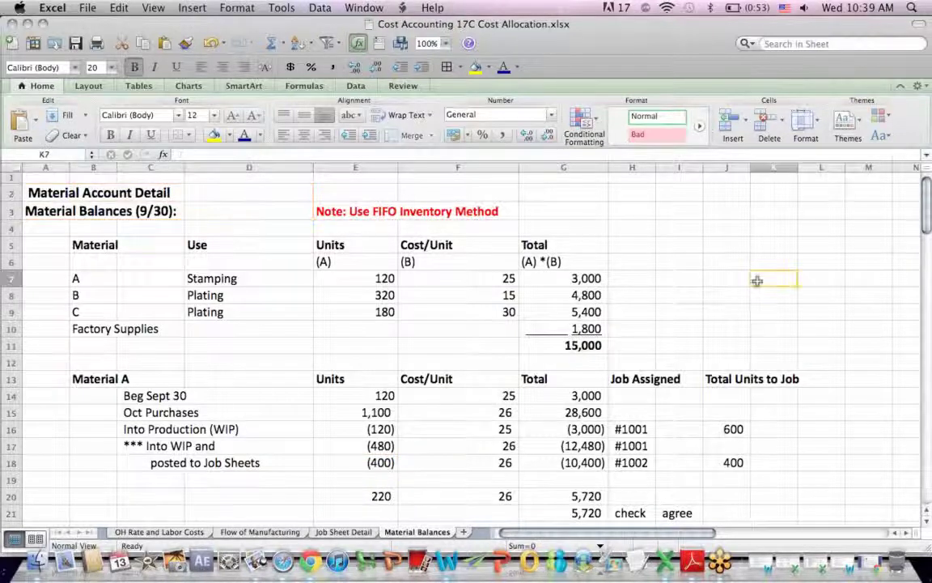
Go to the Job Sheet Detail sheet, review its Job Cost Sheet Detail heading and locate job 1001
left_click(344, 532)
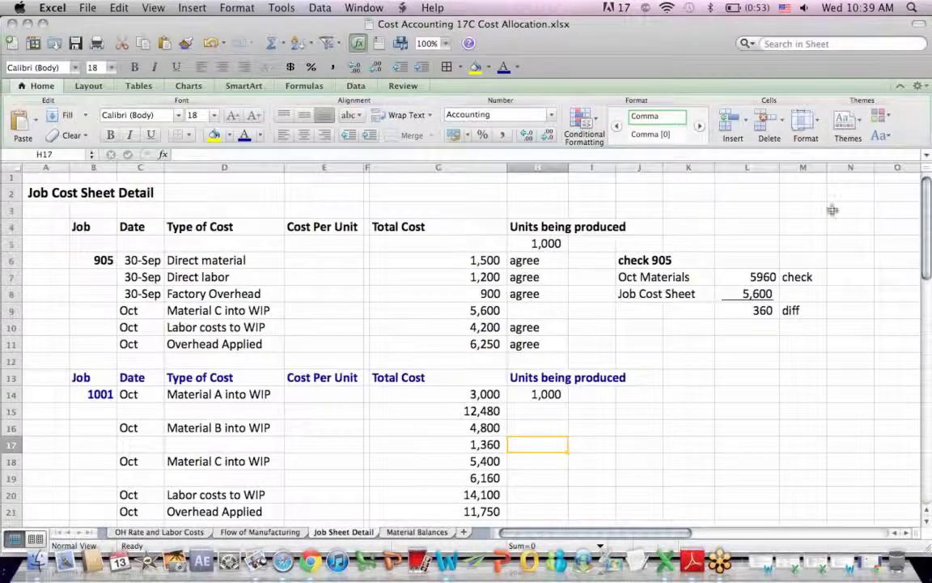
left_click_drag(48, 191, 200, 184)
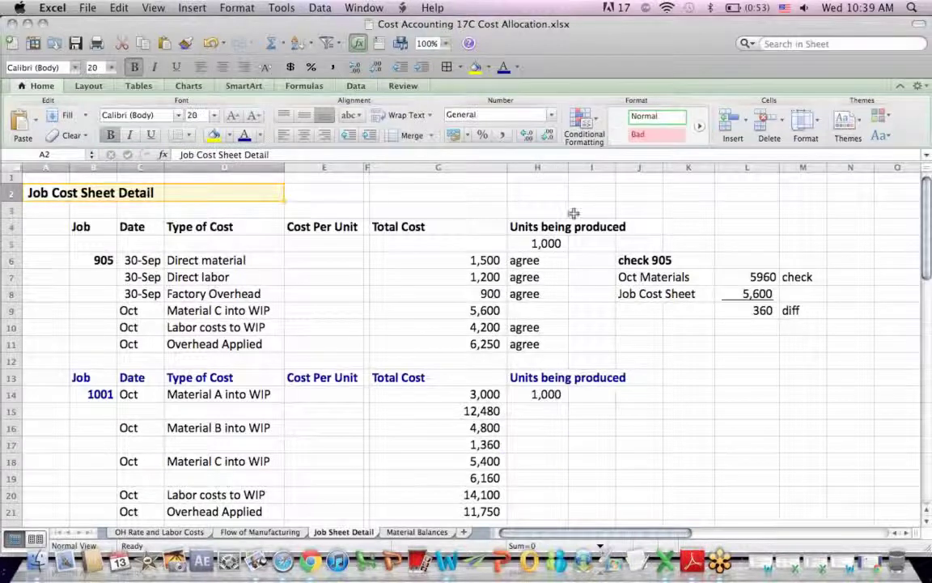
left_click(797, 276)
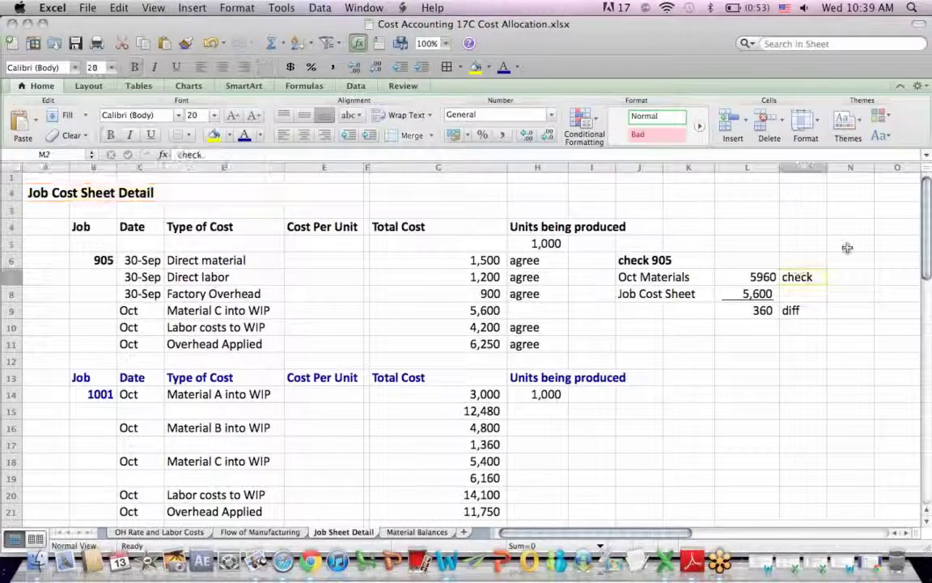
left_click_drag(929, 186, 902, 224)
left_click(98, 264)
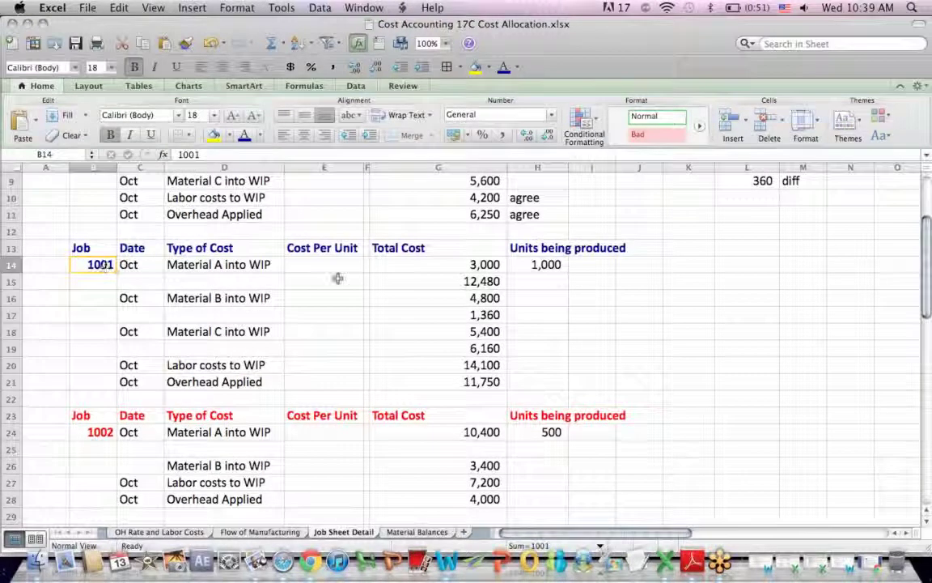
Trace job 1001's first Material A cost in G14 to row 16 of Material Balances and return to Job Sheet Detail
left_click(440, 264)
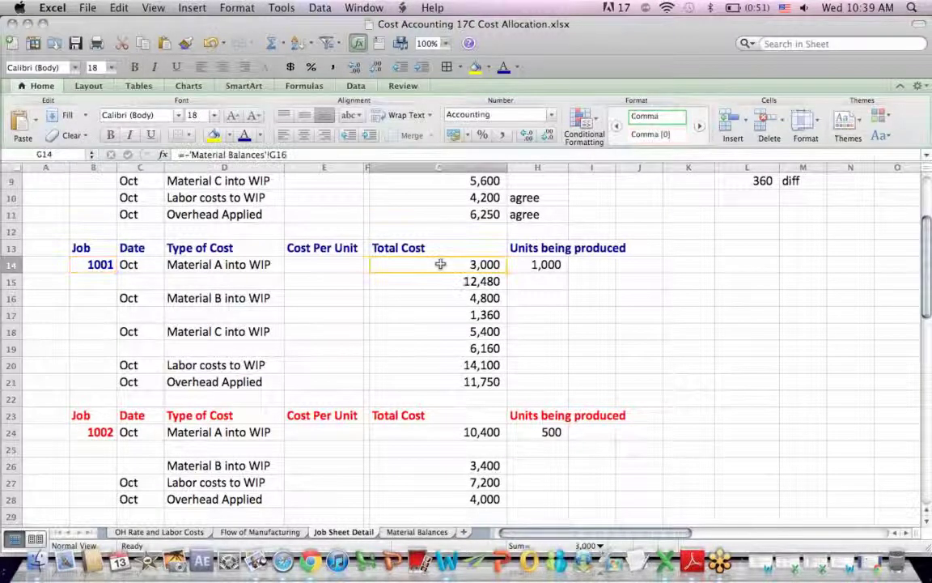
left_click(417, 531)
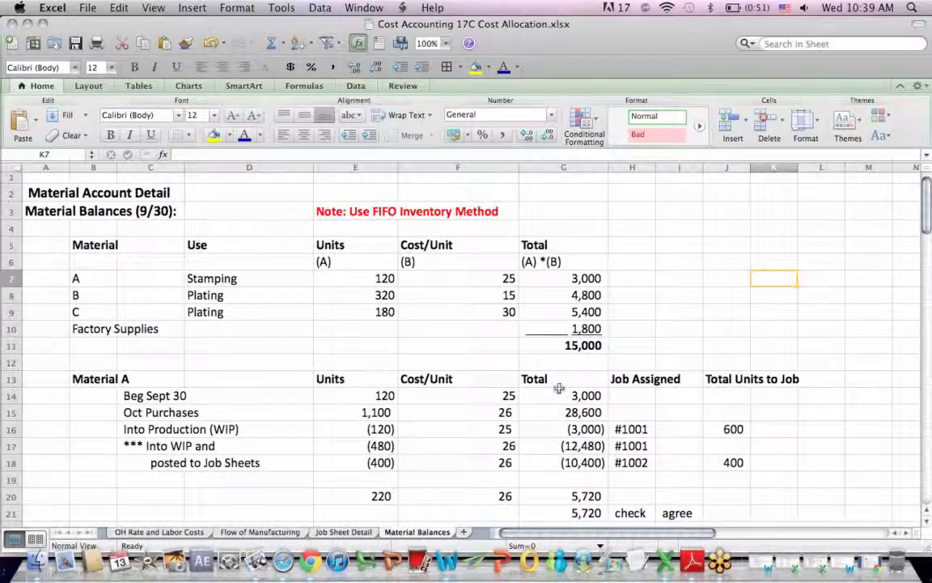
left_click_drag(573, 429, 374, 429)
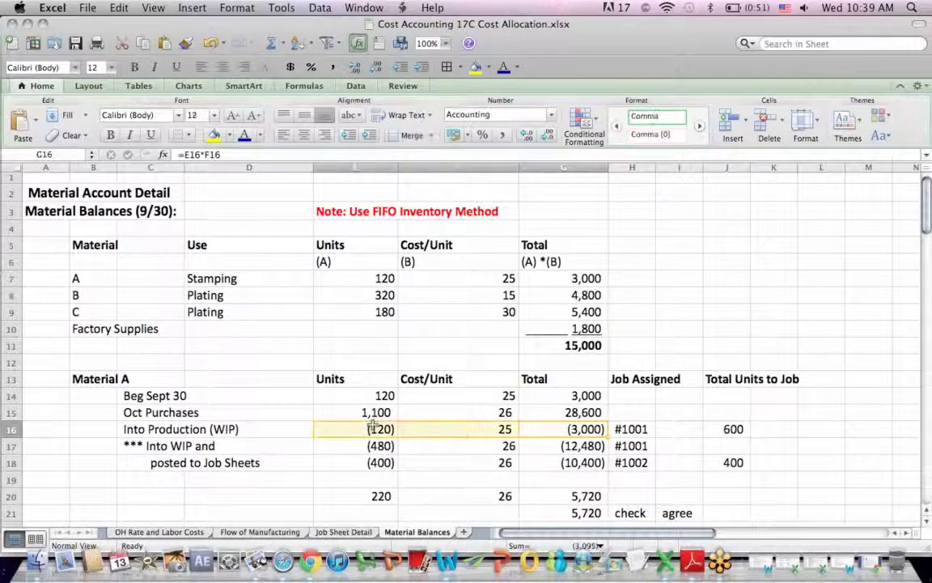
left_click(338, 532)
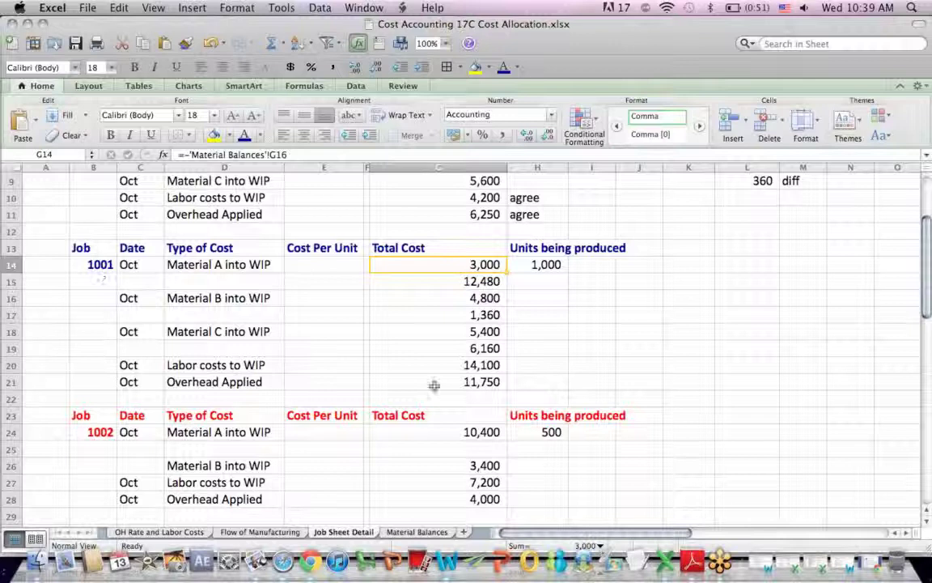
Trace Material A's second issue to job #1001, in row 17 of Material Balances, to row 15 of Job Sheet Detail
left_click(417, 532)
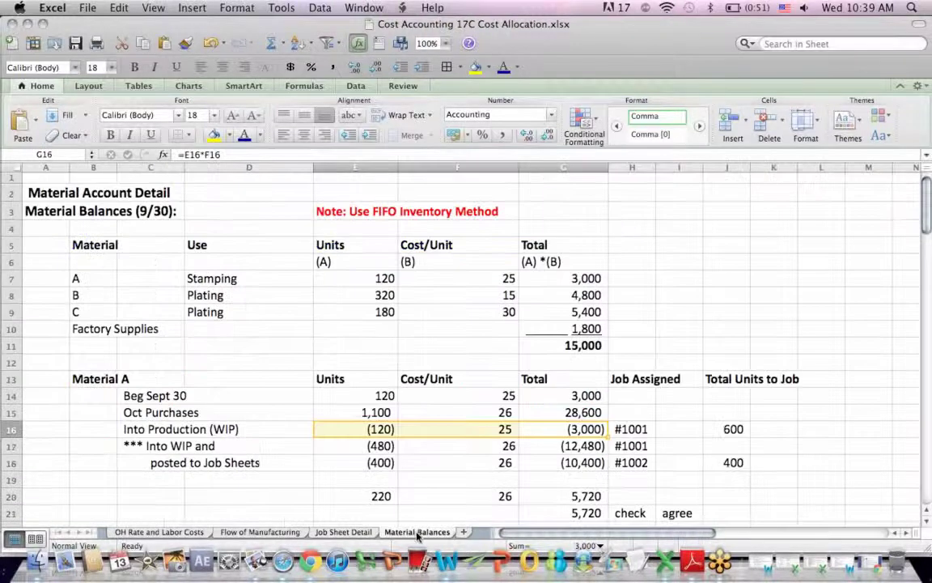
left_click_drag(566, 445, 299, 439)
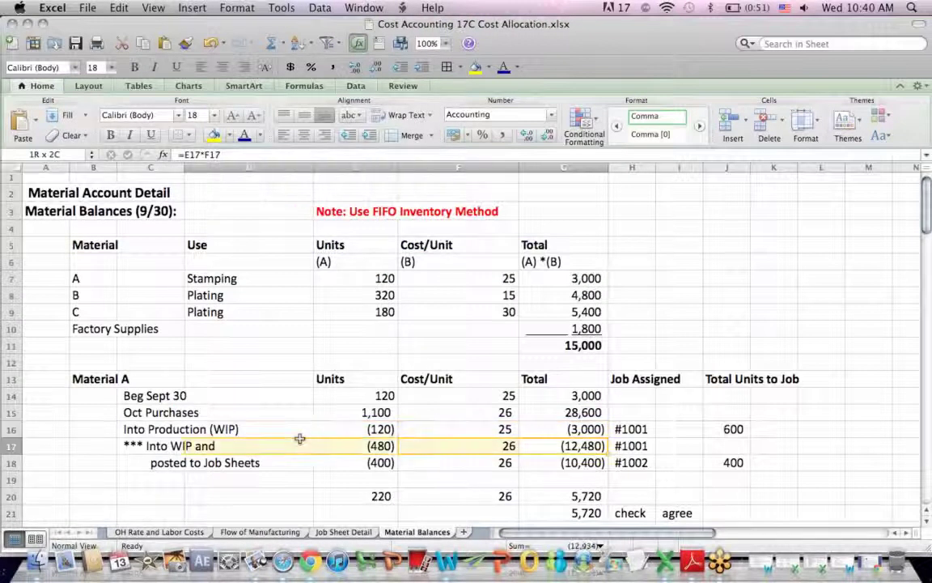
left_click(99, 374)
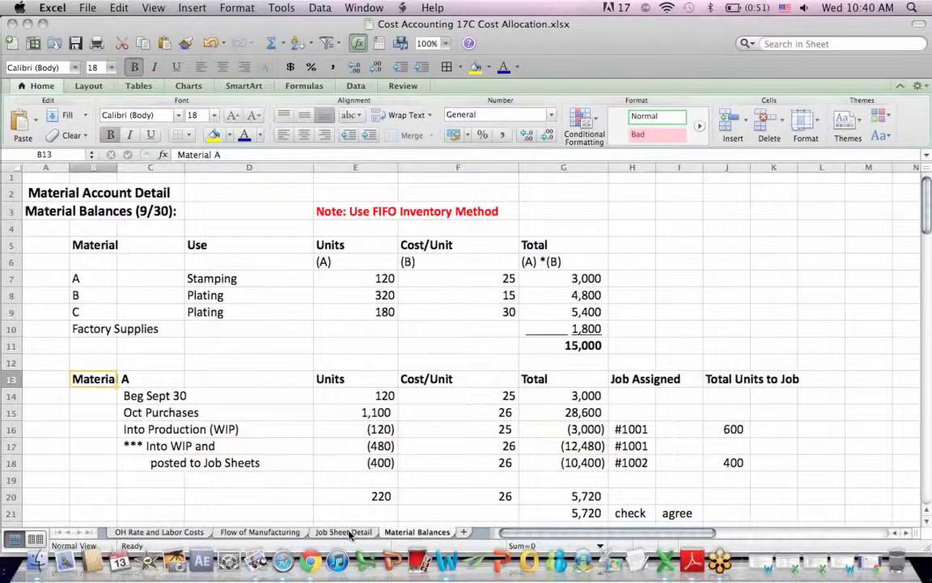
left_click(343, 532)
left_click_drag(426, 285, 196, 276)
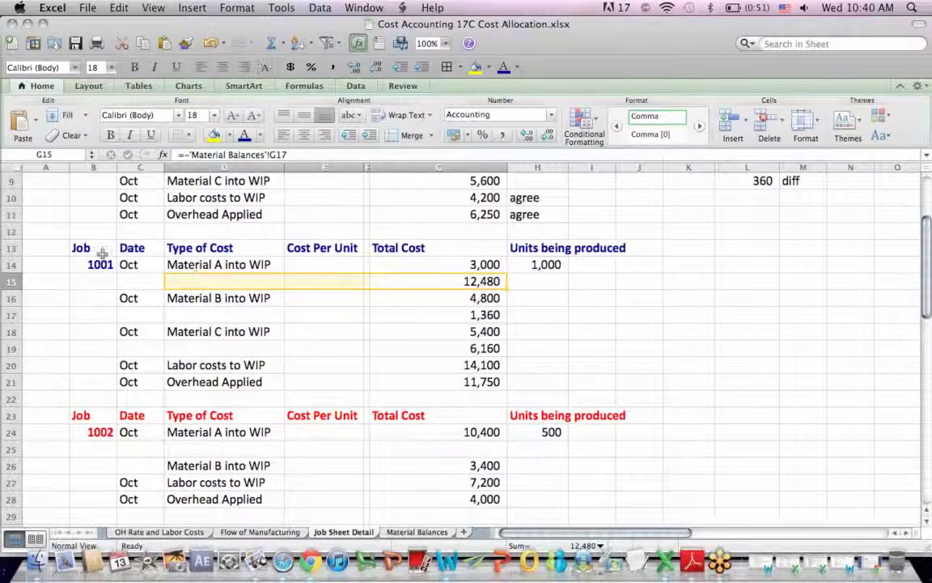
Review the two Material A cost lines under job 1001 together with the job's heading and number
left_click_drag(206, 265, 478, 281)
left_click_drag(75, 248, 77, 266)
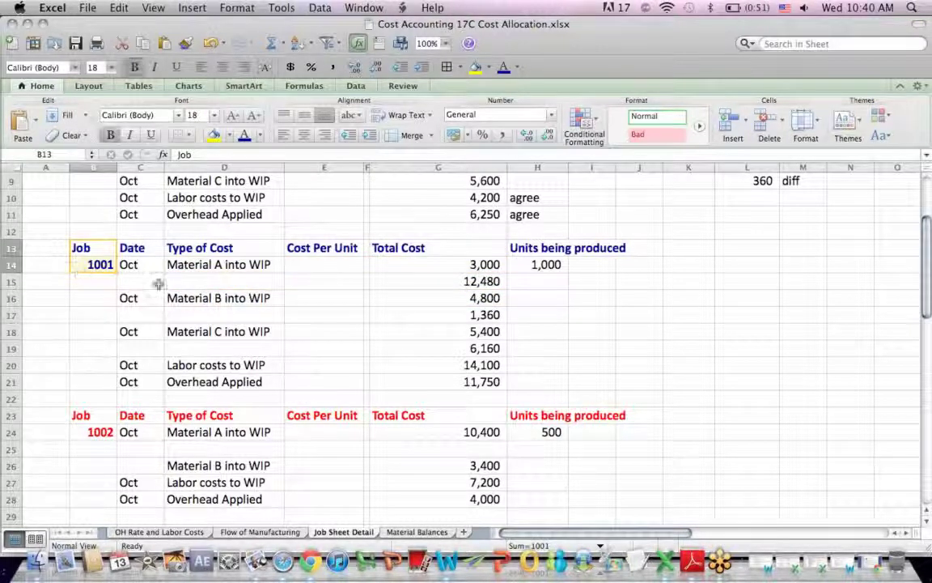
left_click(357, 382)
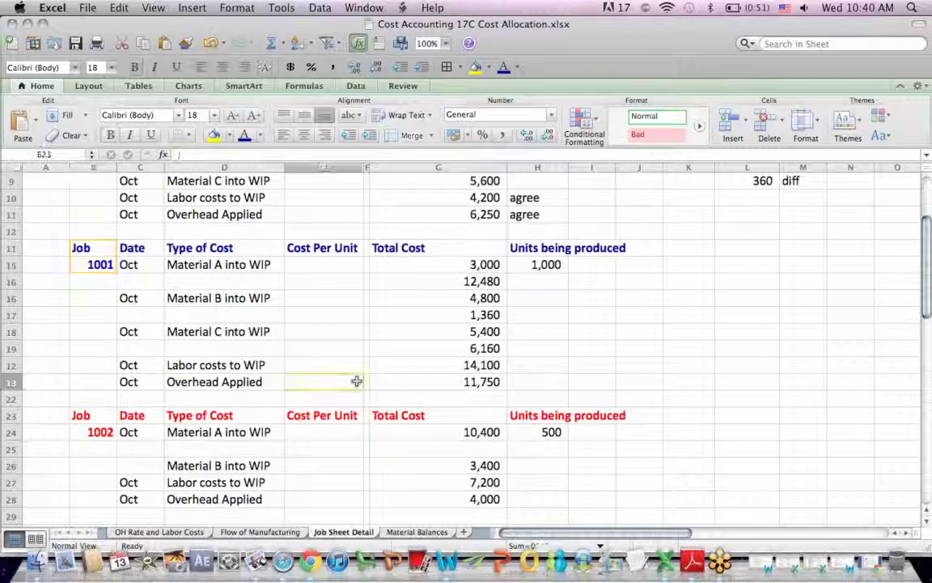
On the Flow of Manufacturing sheet, review the Sept 905 costs and the 1001 Oct Material A entries in Work in Process
left_click(258, 532)
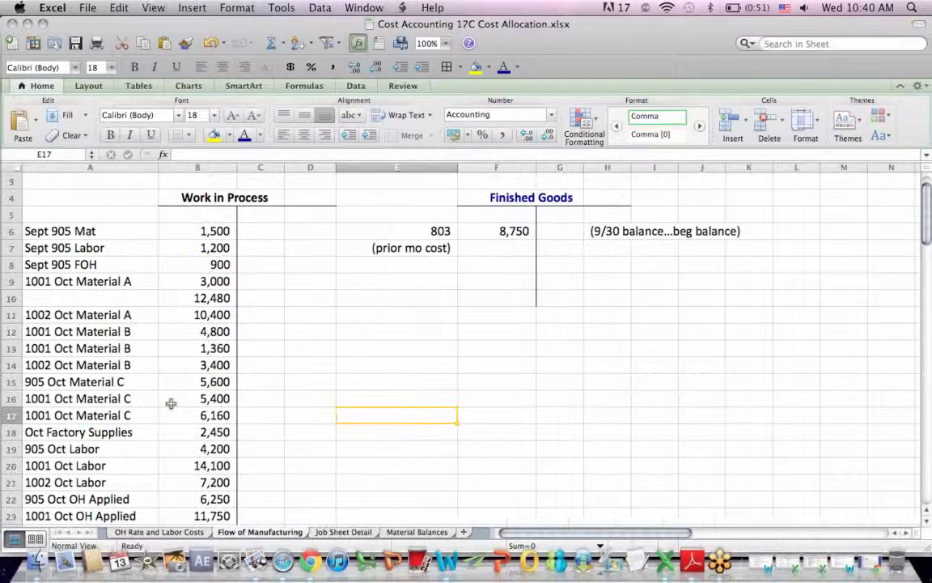
left_click_drag(62, 197, 212, 265)
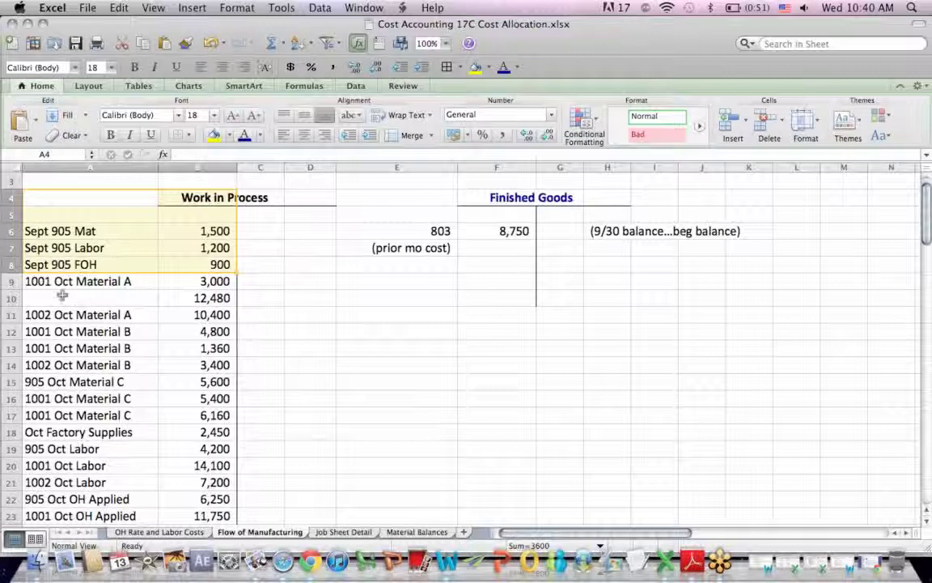
left_click_drag(48, 284, 214, 301)
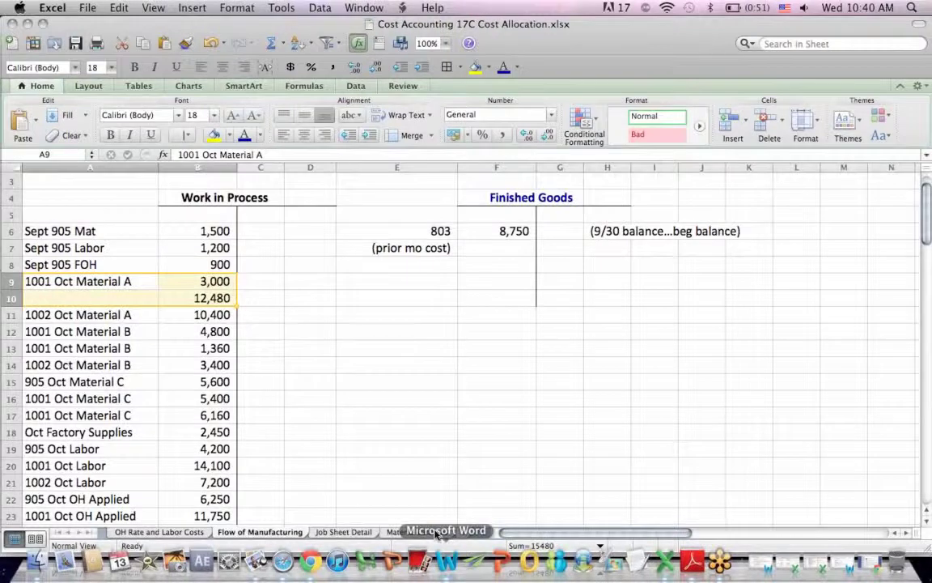
Recheck Material A's cost per unit and totals in rows 15 to 17 of Material Balances, and return to Job Sheet Detail
left_click(437, 532)
left_click_drag(486, 412, 567, 446)
left_click(710, 276)
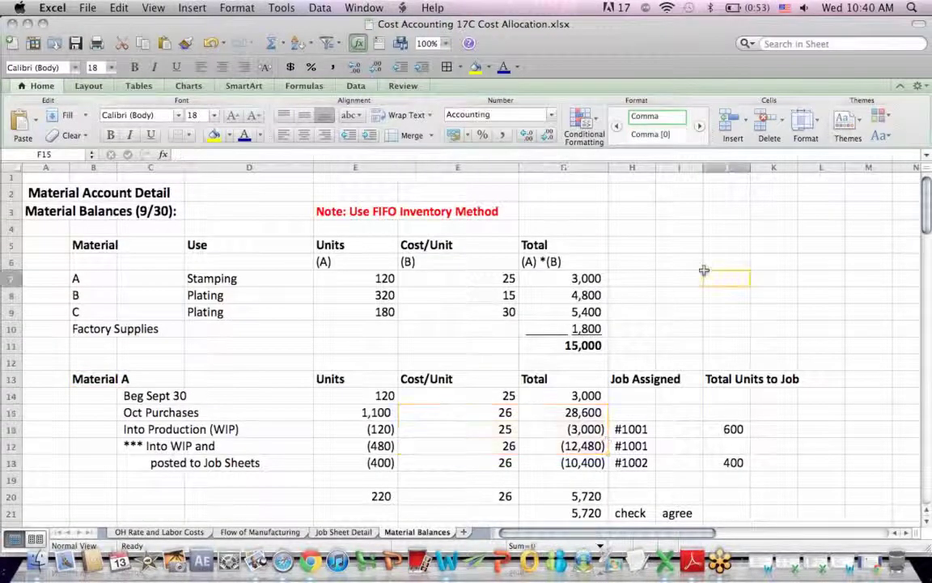
left_click(351, 532)
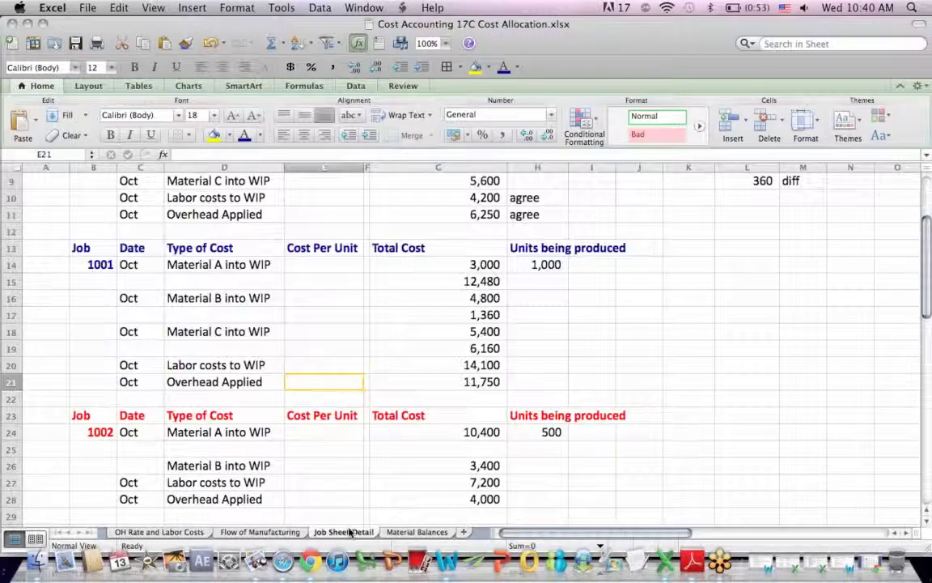
On the OH Rate and Labor Costs sheet, review the jobs and their Stamping hours, rates and total costs under Labor Costs Incurred
left_click(158, 533)
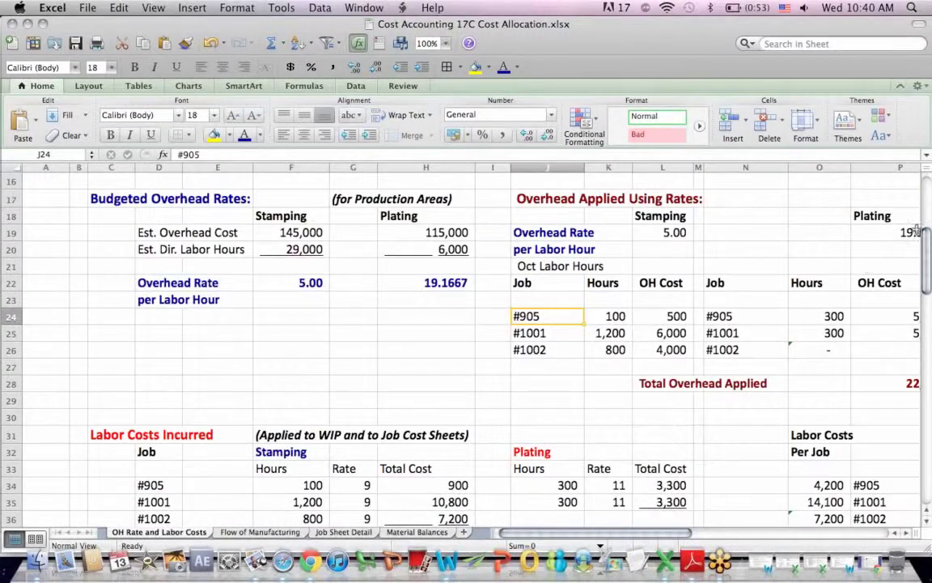
left_click_drag(929, 235, 928, 280)
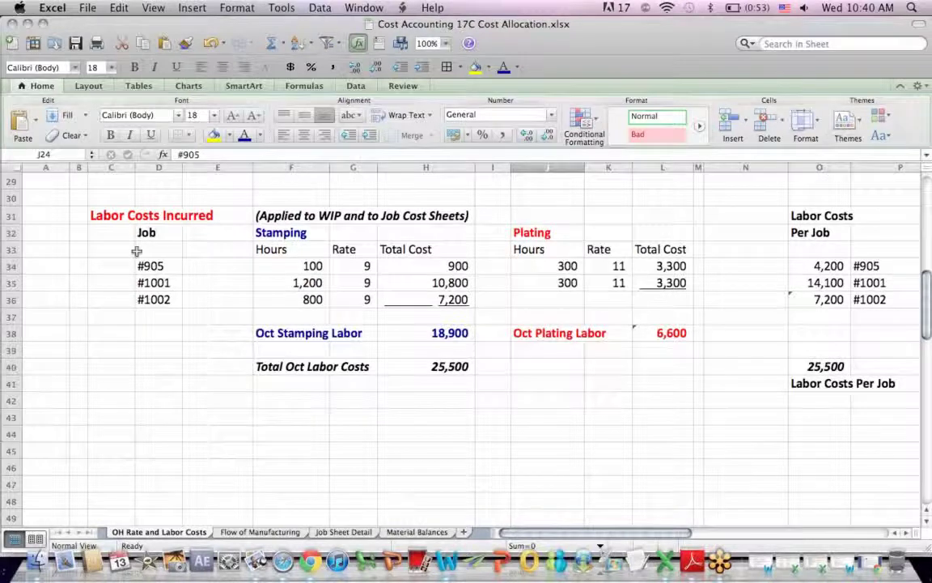
left_click_drag(151, 267, 215, 310)
left_click_drag(259, 261, 314, 307)
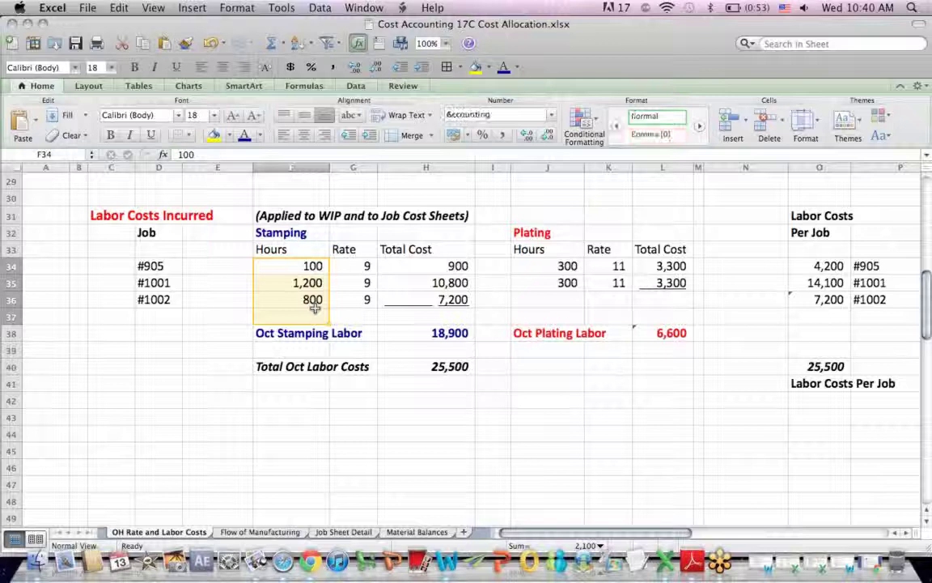
left_click_drag(344, 251, 343, 321)
left_click_drag(405, 251, 439, 289)
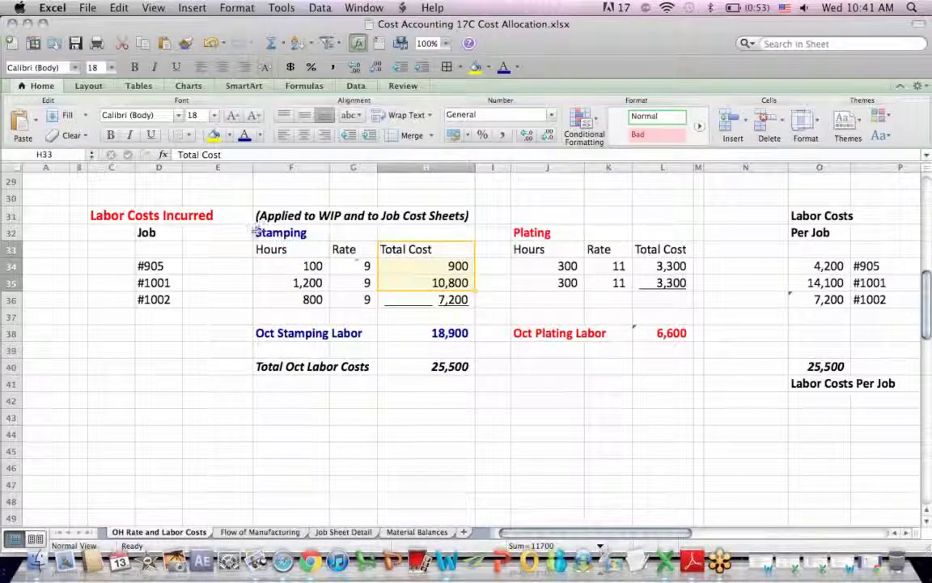
Locate job #1001 and the Stamping and Plating sections that make up its labor costs
left_click(174, 284)
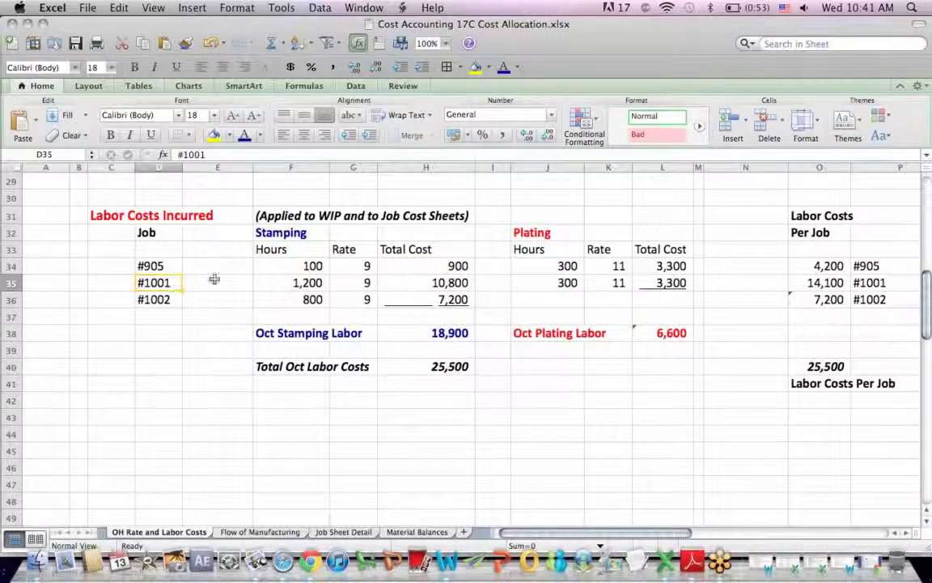
left_click_drag(281, 232, 474, 236)
left_click_drag(541, 234, 677, 235)
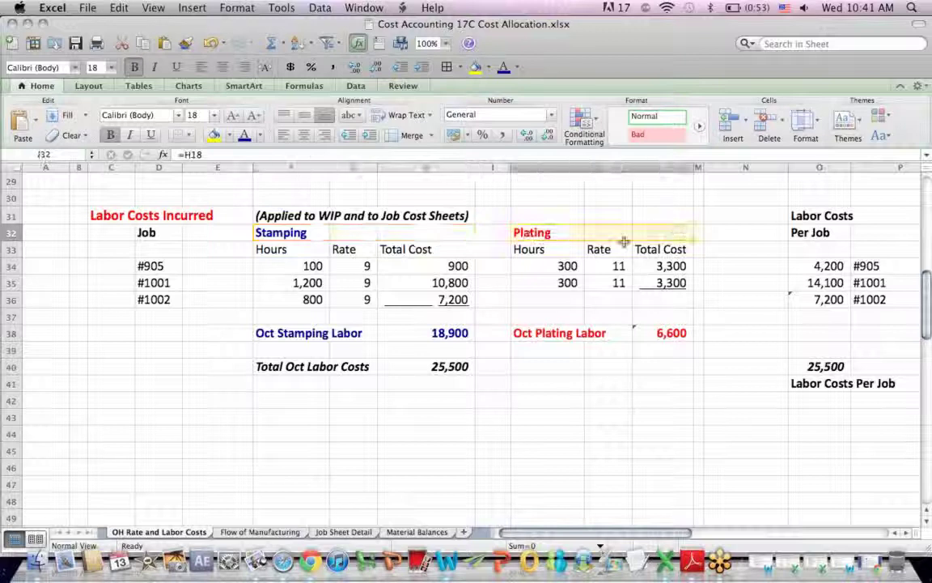
Check job #1001's Stamping hours and rate, and inspect the formula behind its Stamping total cost in H35
left_click(321, 283)
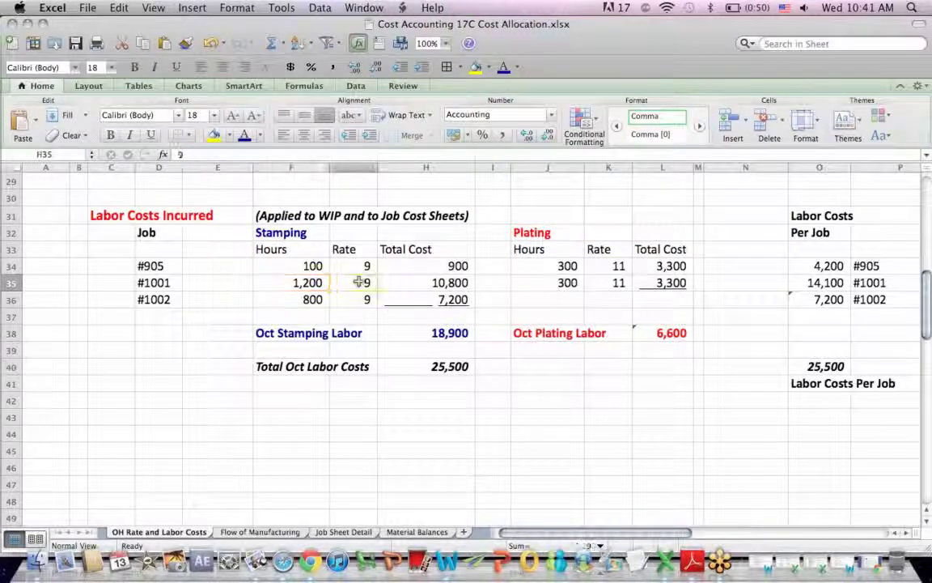
key("Right")
key("Right")
left_click(186, 153)
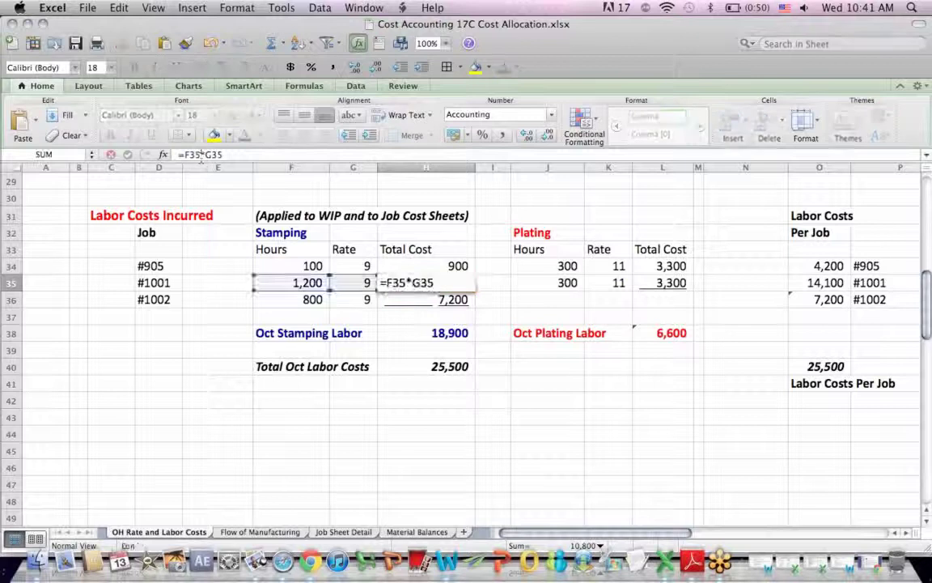
key("Return")
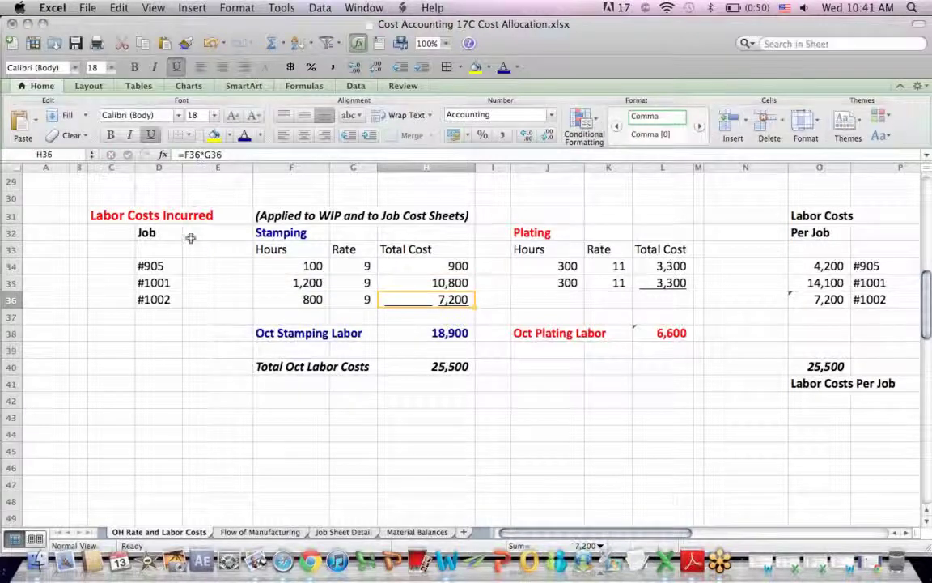
Check job #1001's Plating hours and rate, and inspect the formula behind its Plating total cost in L35
left_click(166, 282)
left_click(566, 284)
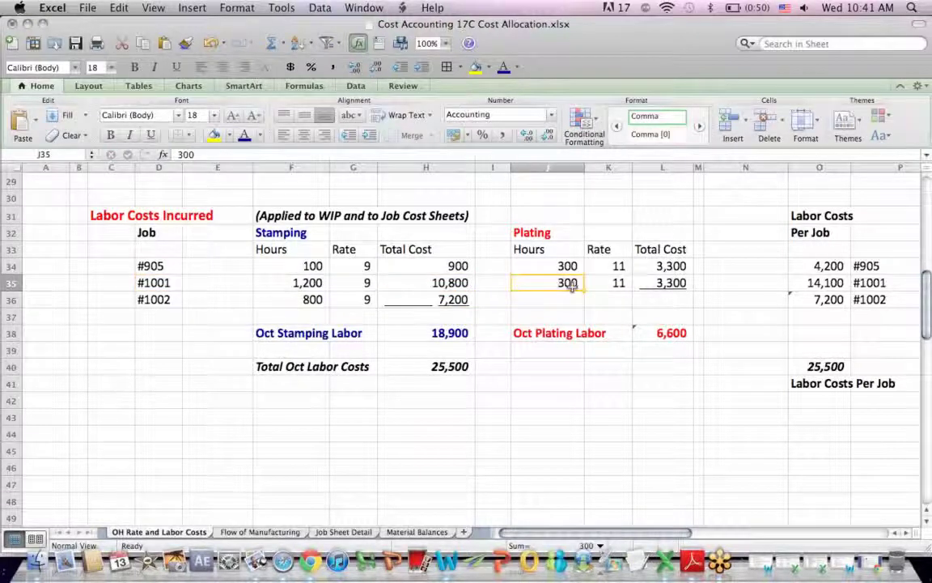
left_click(598, 283)
left_click(645, 283)
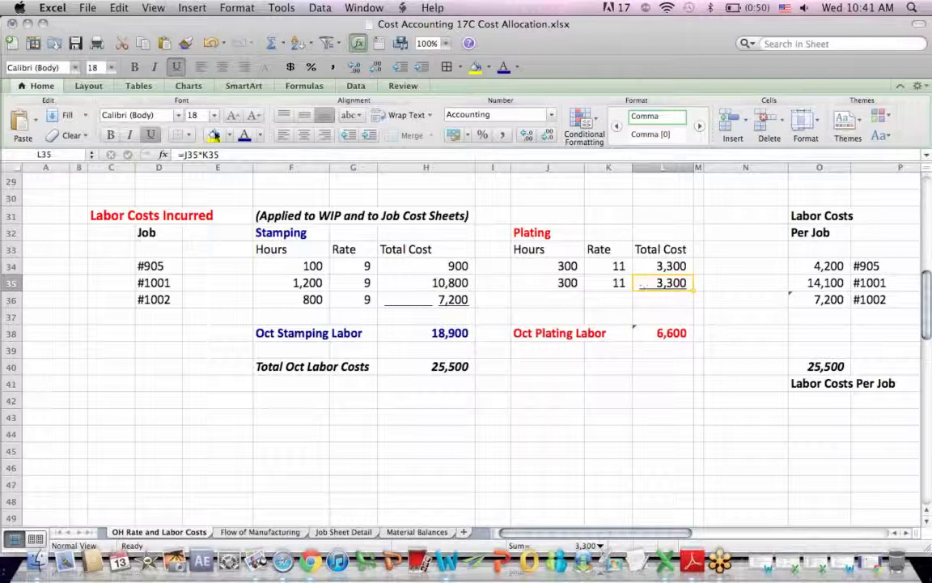
left_click(197, 154)
key("Return")
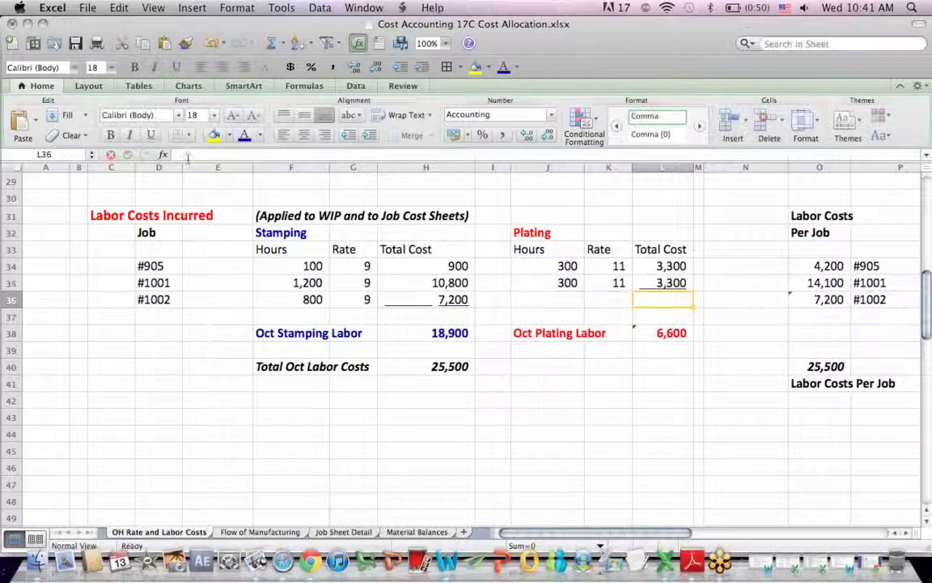
Inspect the formula in O35 that combines job #1001's Stamping and Plating labor costs, and reselect that cell
left_click(792, 283)
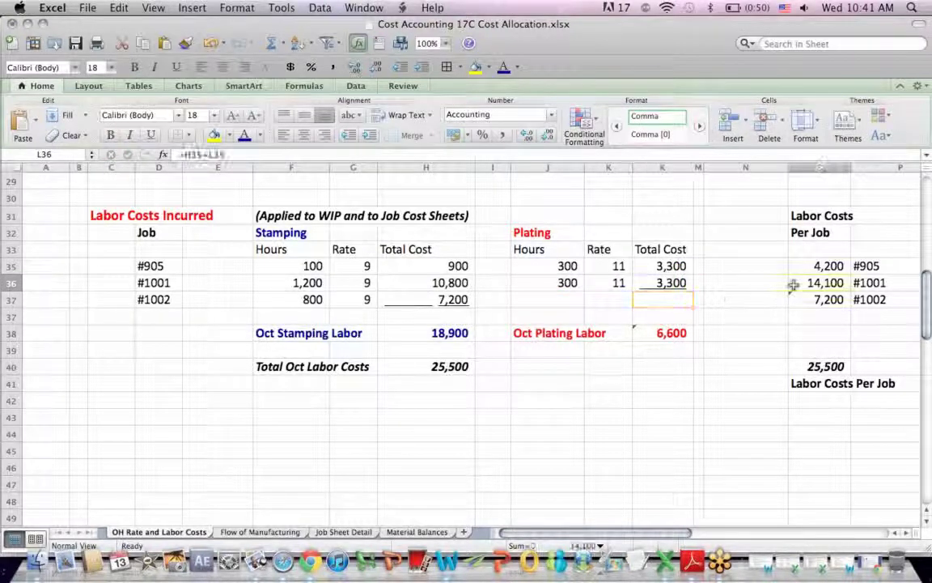
left_click(201, 154)
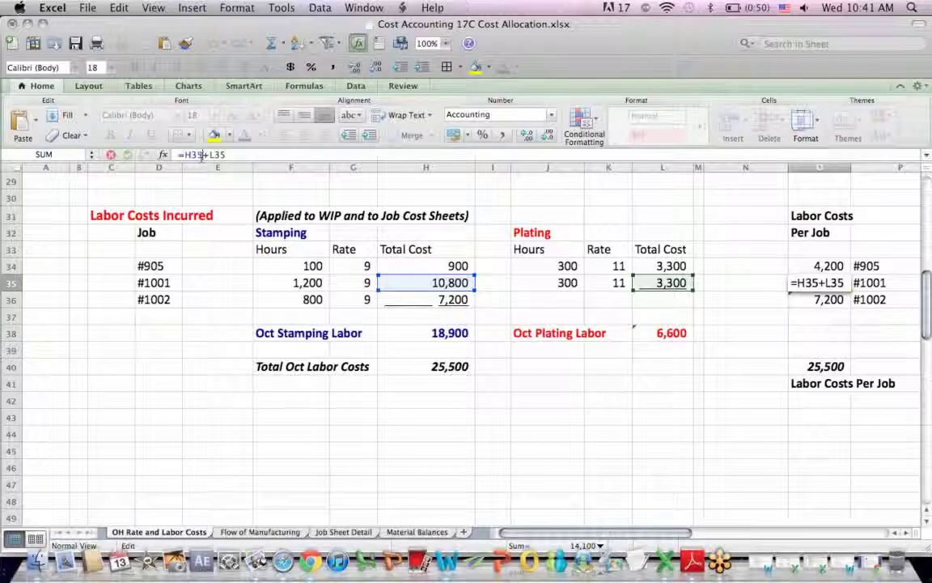
key("Return")
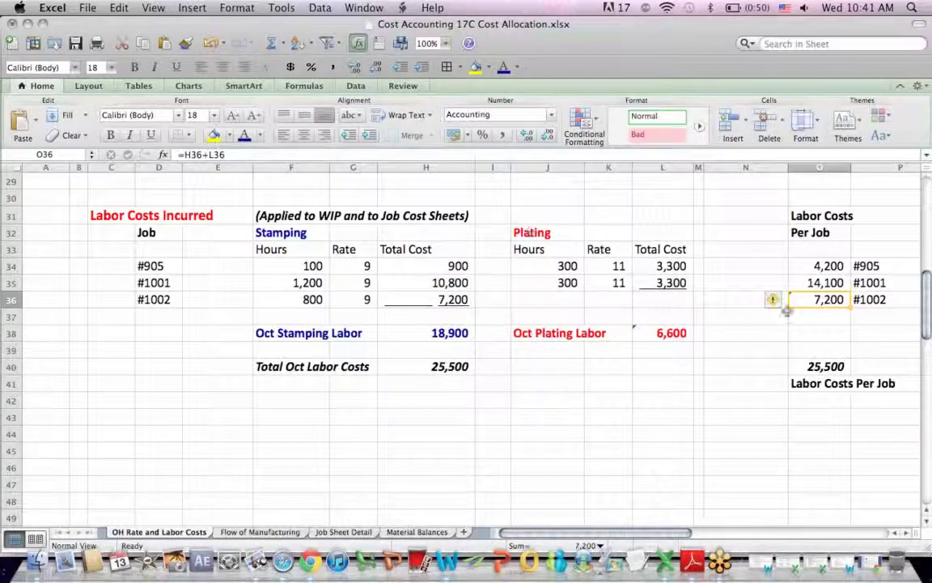
left_click(811, 284)
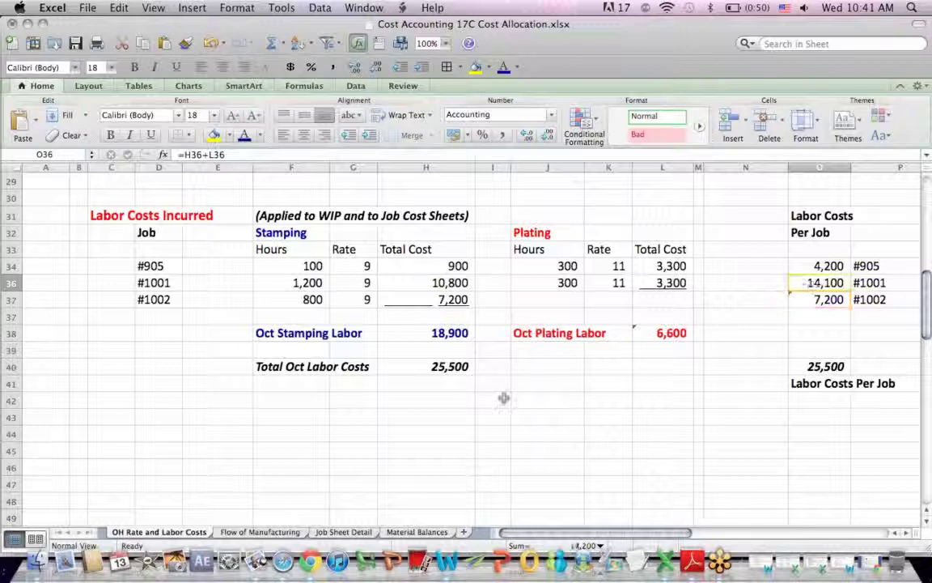
Locate job 1001's October labor cost line on the Job Sheet Detail sheet, and return to OH Rate and Labor Costs
left_click(343, 532)
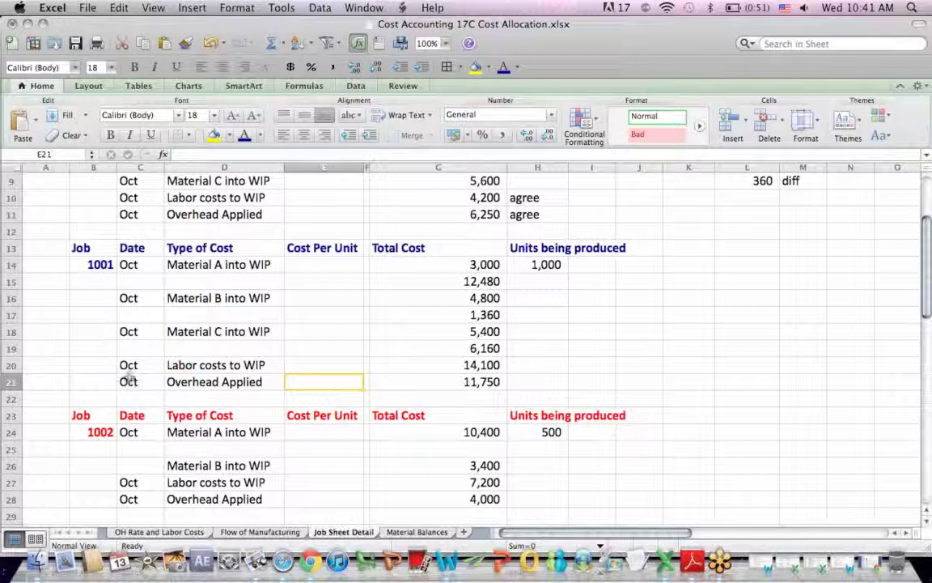
left_click_drag(177, 365, 537, 365)
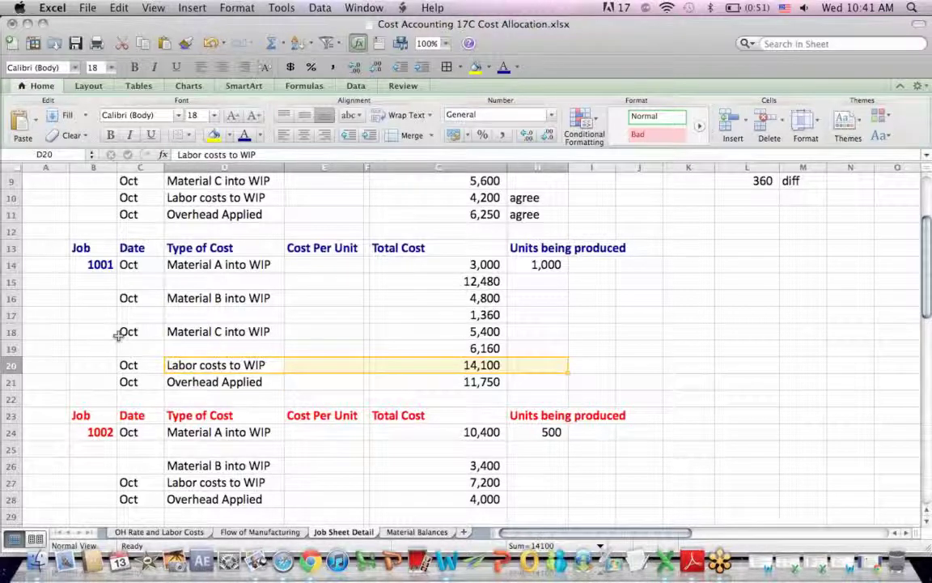
left_click(125, 365)
left_click(89, 266)
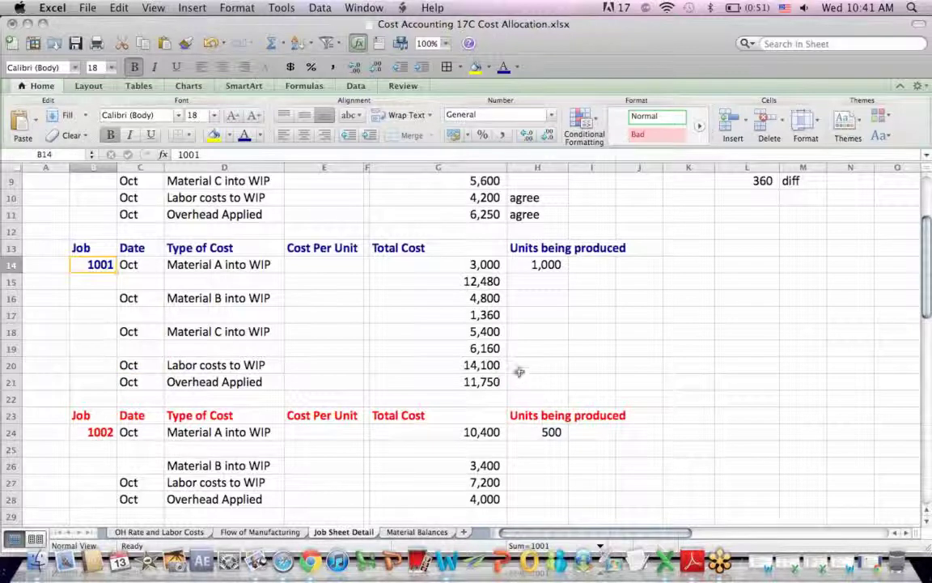
left_click_drag(520, 369, 438, 368)
left_click(183, 531)
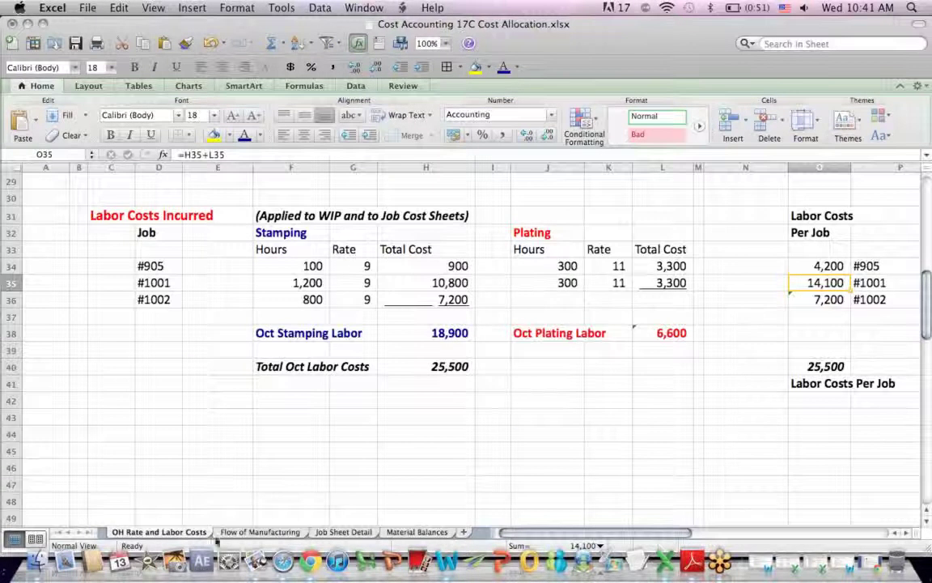
Locate job 1001's October labor line in Work in Process on Flow of Manufacturing, and check job #1002's labor cost in O36 on OH Rate and Labor Costs
left_click(257, 531)
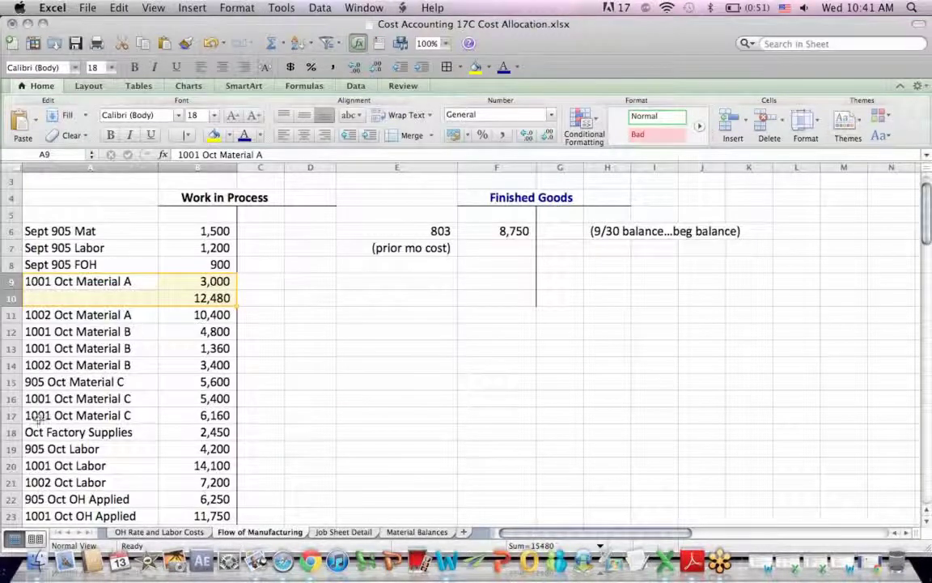
left_click_drag(36, 463, 252, 466)
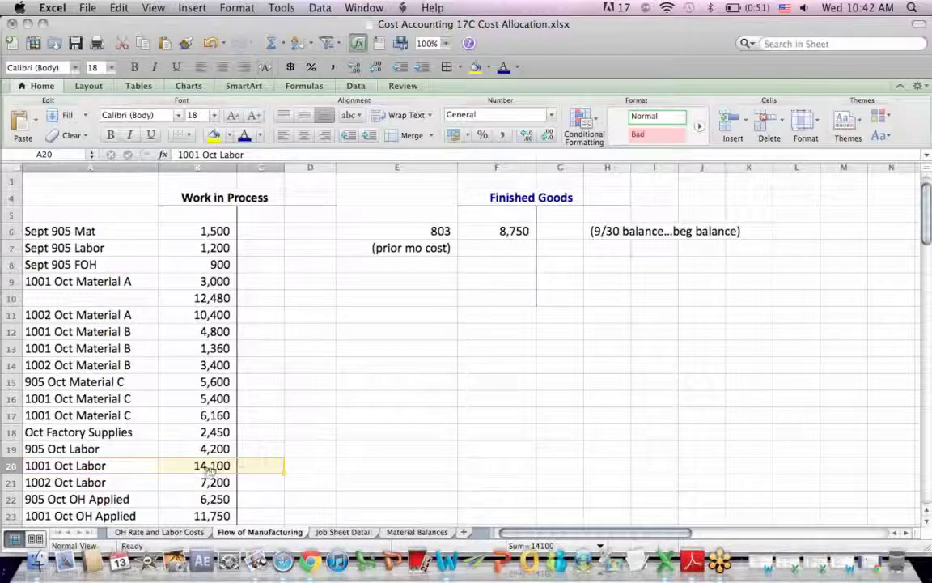
left_click(166, 533)
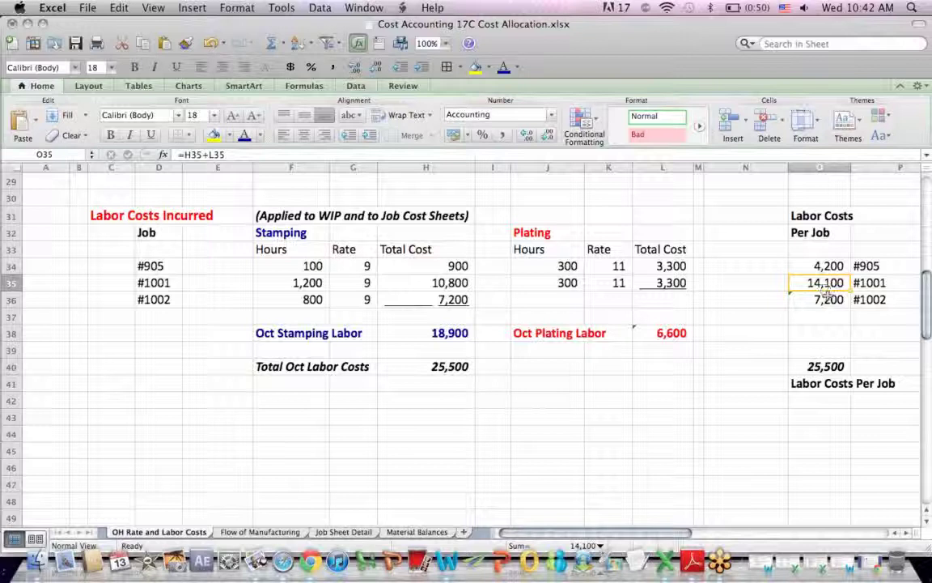
left_click_drag(823, 285, 773, 300)
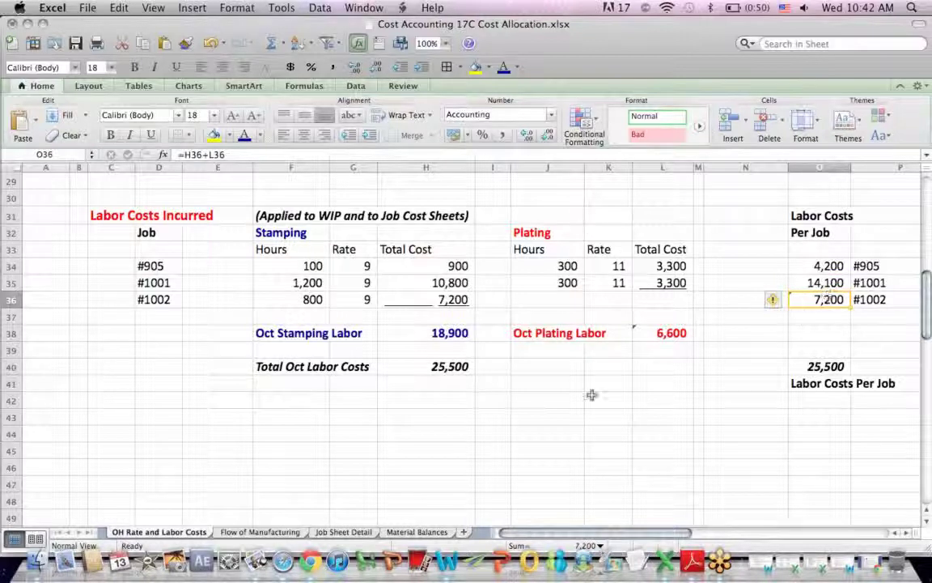
left_click(516, 414)
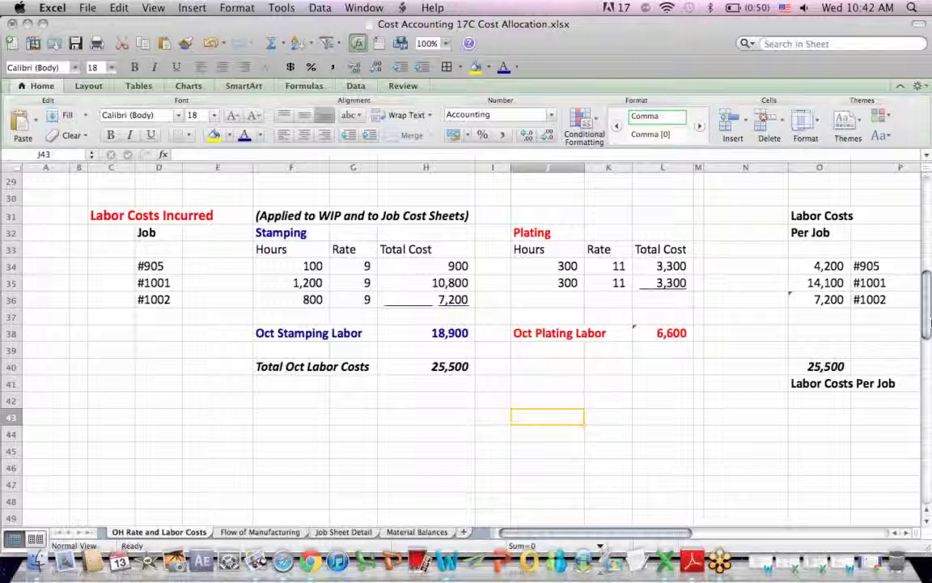
Review the Budgeted Overhead Rates block, highlighting the Stamping and Plating headings, estimated overhead costs and estimated direct labor hours
left_click_drag(927, 318, 929, 267)
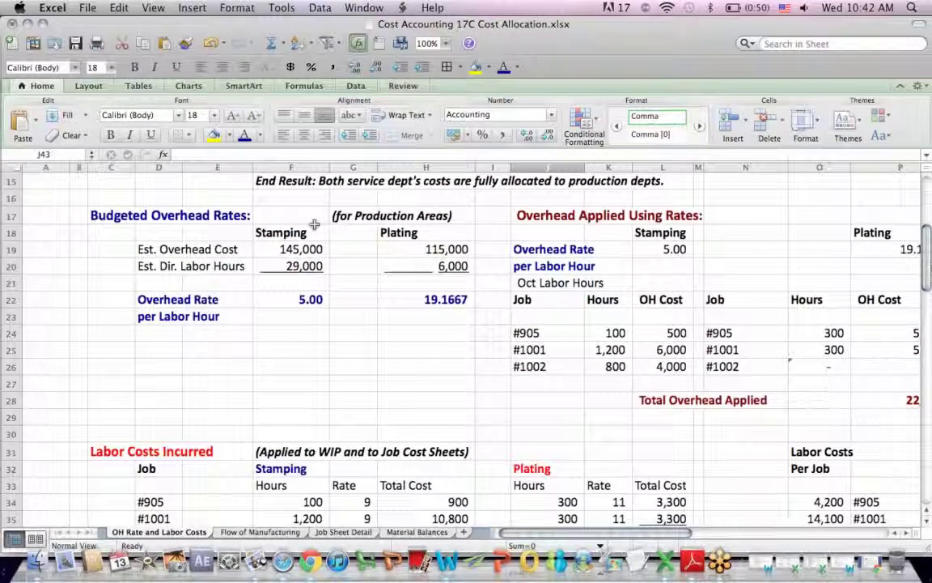
left_click_drag(85, 216, 445, 339)
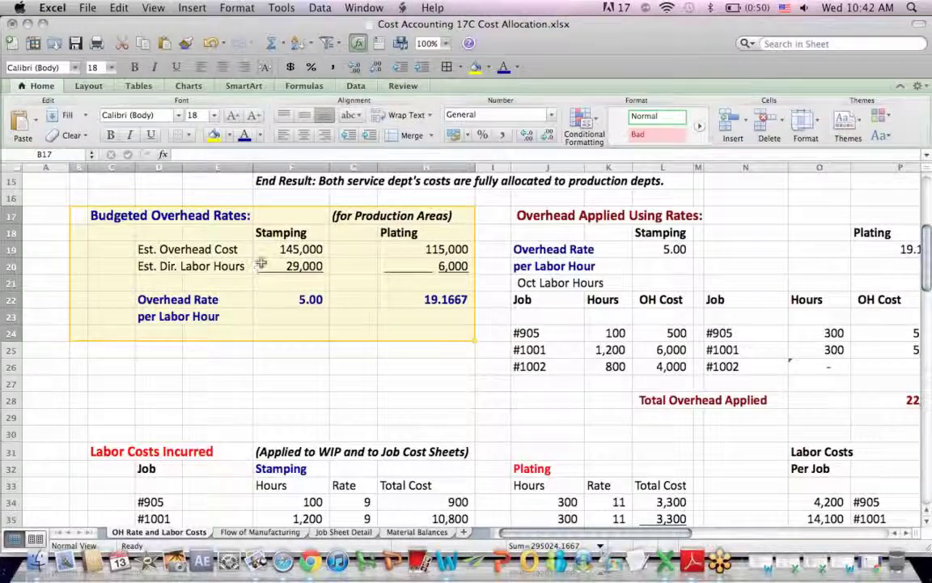
left_click_drag(289, 235, 403, 234)
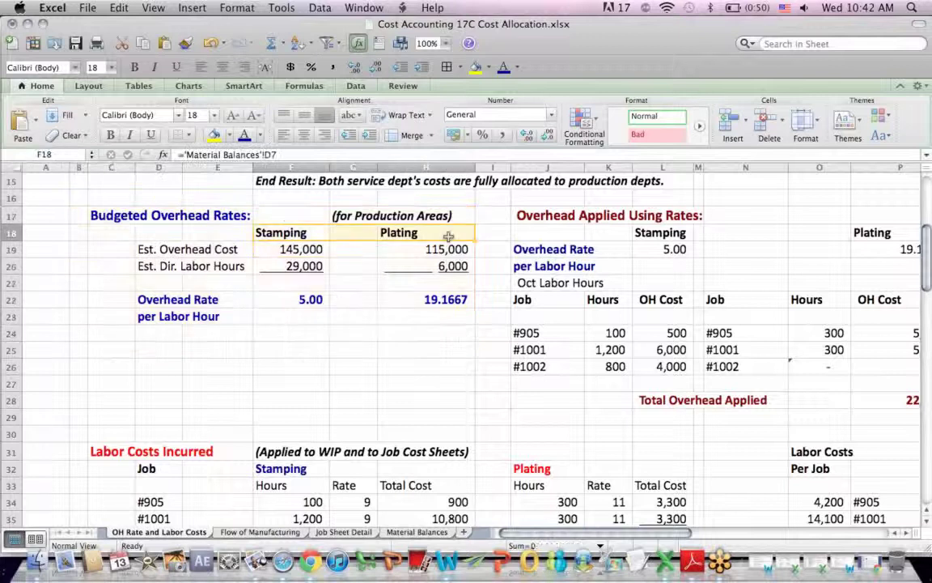
left_click(350, 217)
left_click_drag(312, 234, 434, 232)
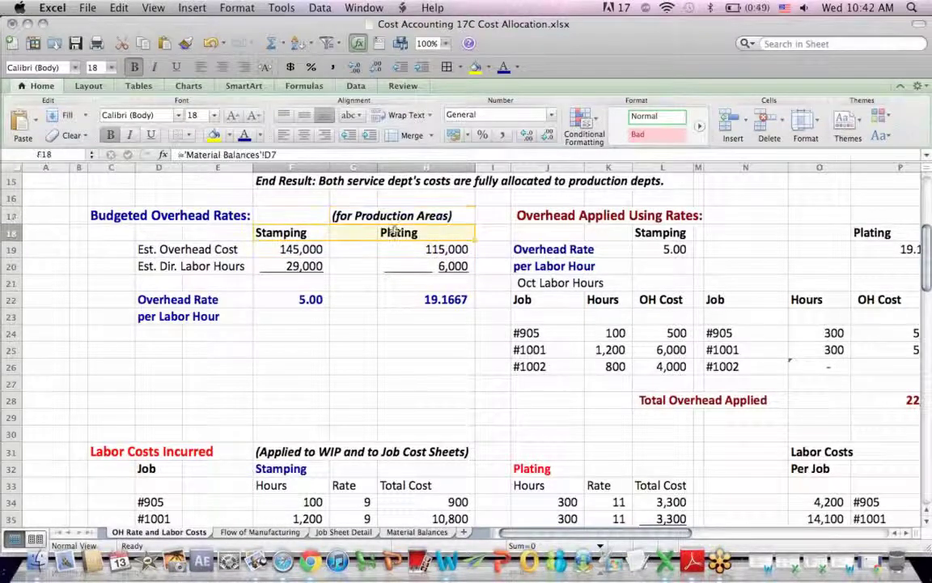
left_click_drag(144, 250, 437, 249)
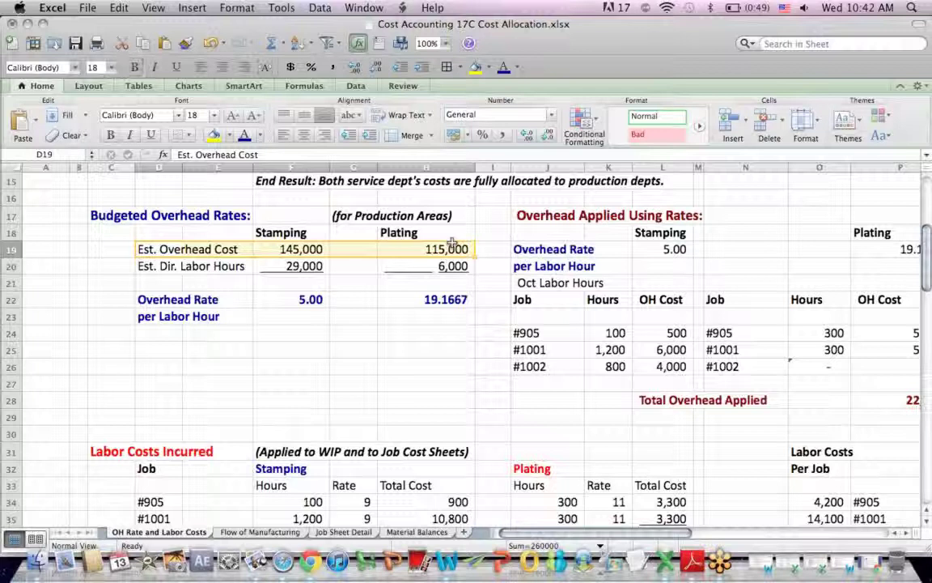
left_click_drag(170, 266, 447, 273)
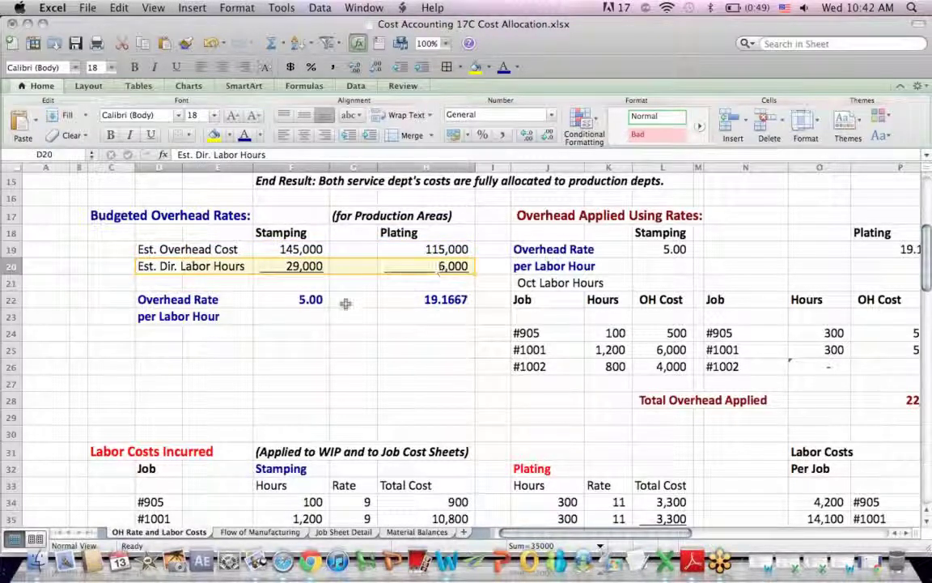
Inspect the overhead rate per labor hour formulas for Stamping in F22 and Plating in H22
left_click(292, 300)
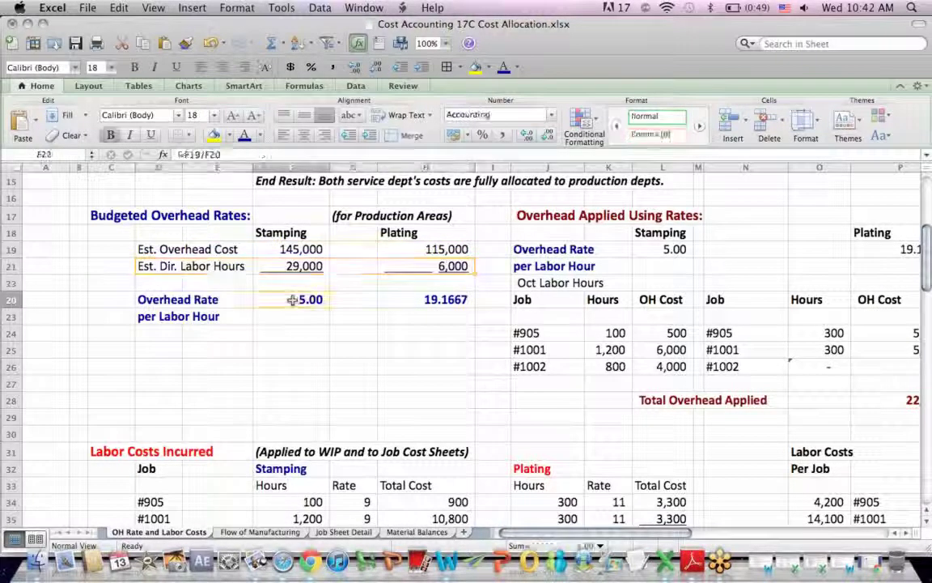
left_click(194, 153)
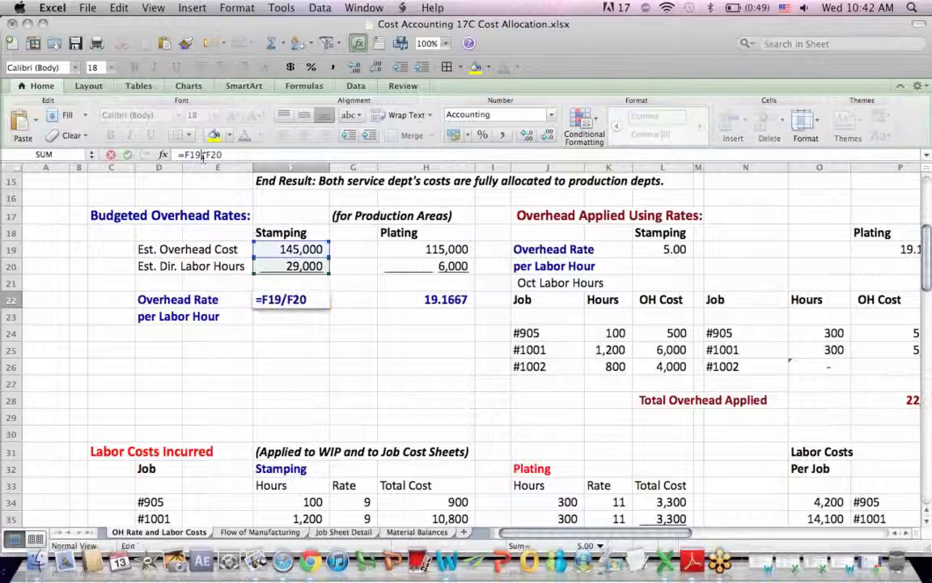
key("Return")
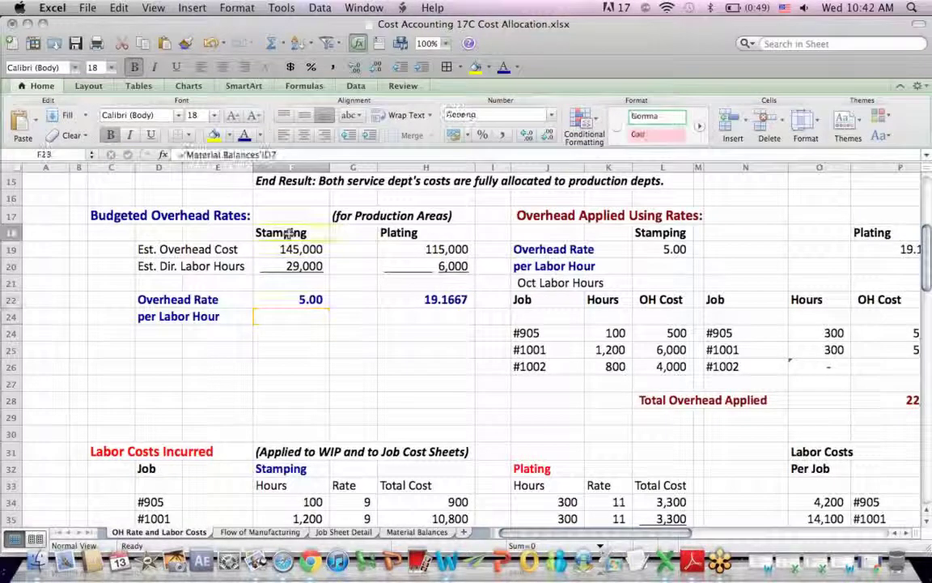
left_click(434, 301)
left_click(194, 154)
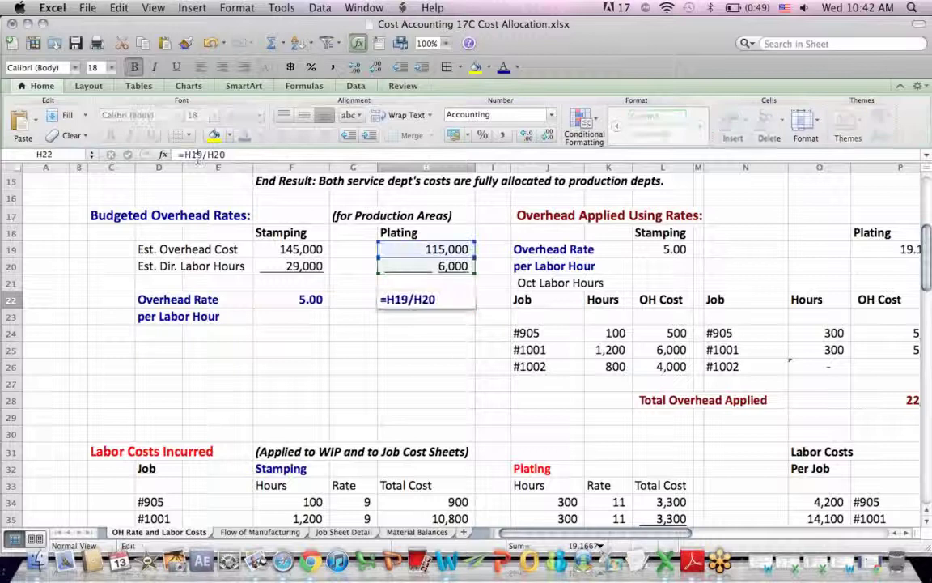
key("Return")
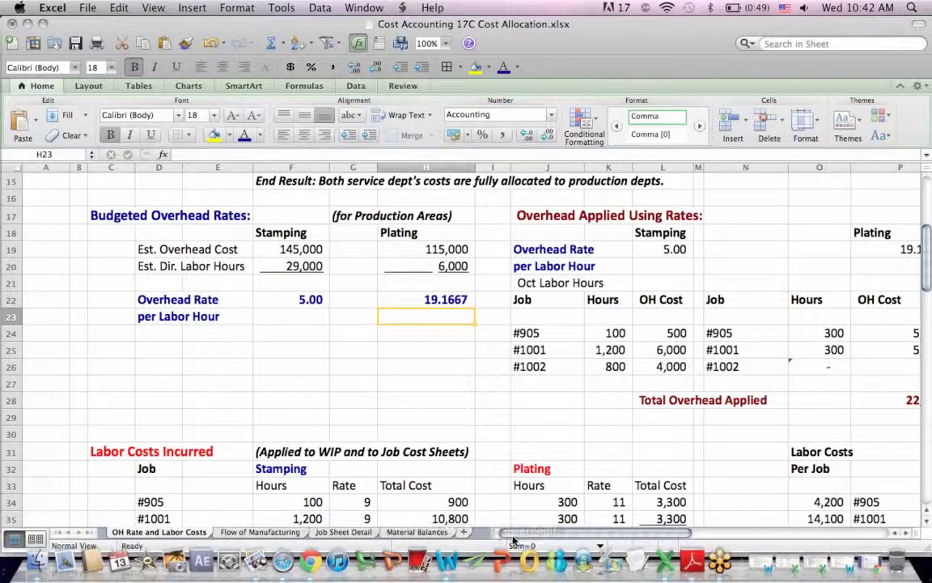
Examine the Overhead Applied Using Rates section alongside the Stamping and Plating hours in Labor Costs Incurred
scroll(513, 539, "right", 3)
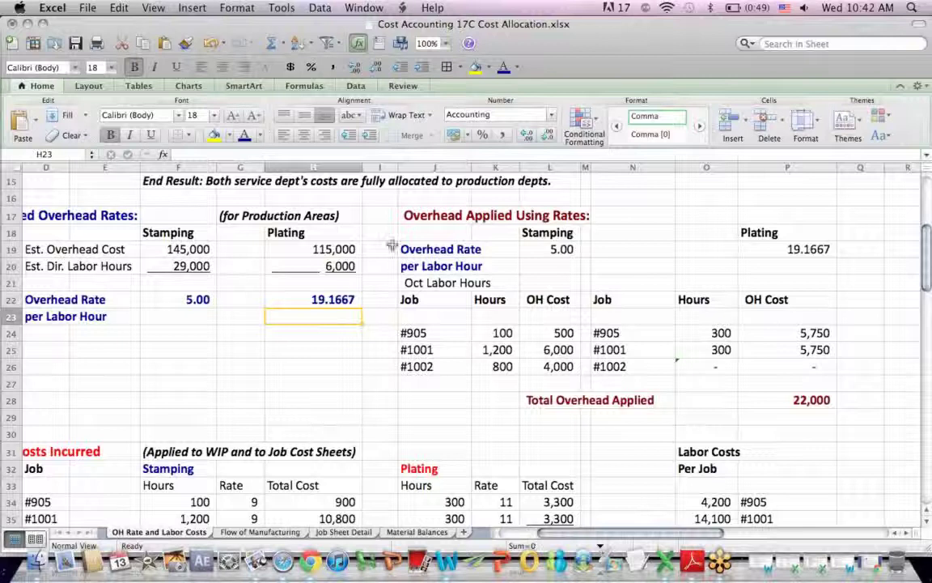
left_click_drag(408, 218, 643, 217)
left_click_drag(437, 317, 822, 350)
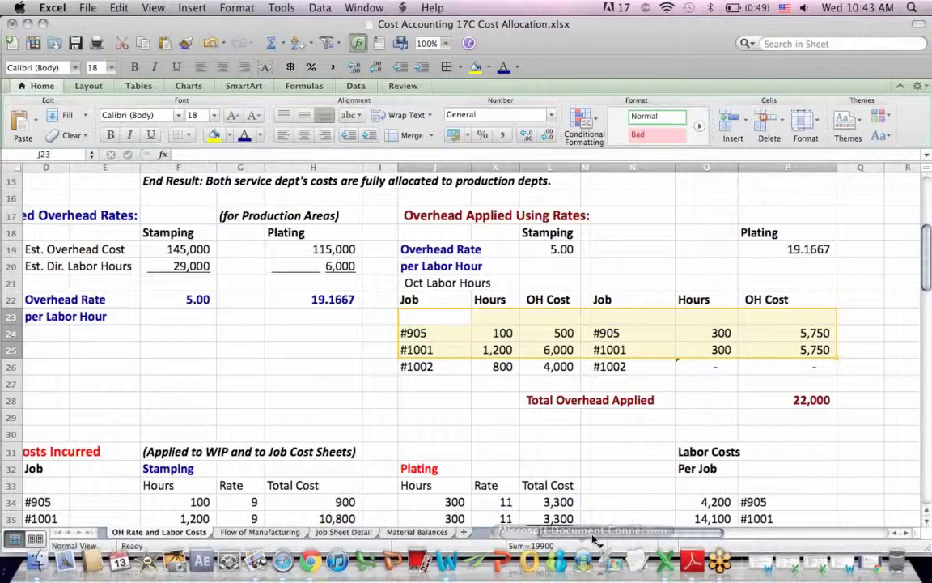
left_click_drag(567, 532, 530, 532)
left_click_drag(306, 502, 566, 455)
left_click(781, 237)
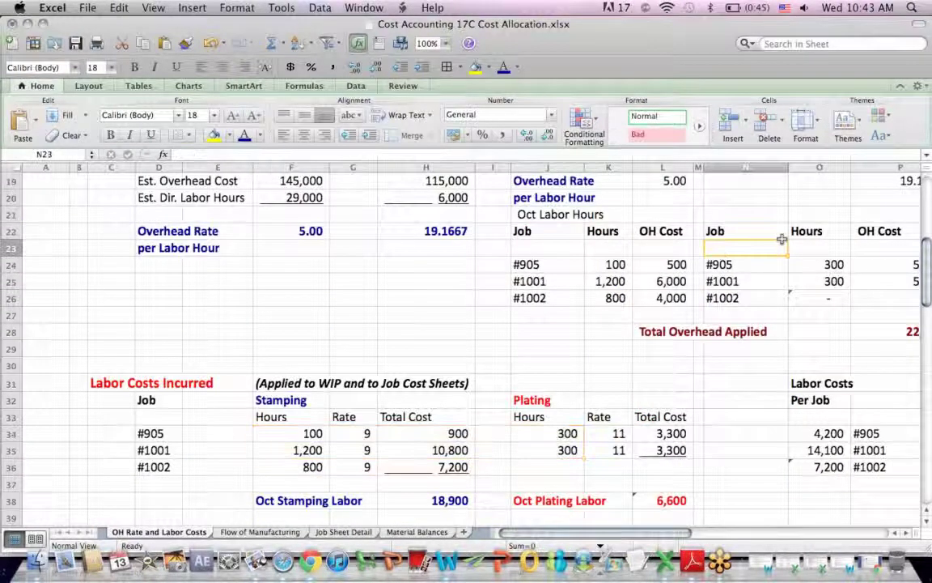
Return to the Overhead Applied Using Rates section and check the Stamping rate in L19 and the Plating rate in P19
key("Up")
key("Up")
key("Up")
key("Up")
key("Up")
key("Up")
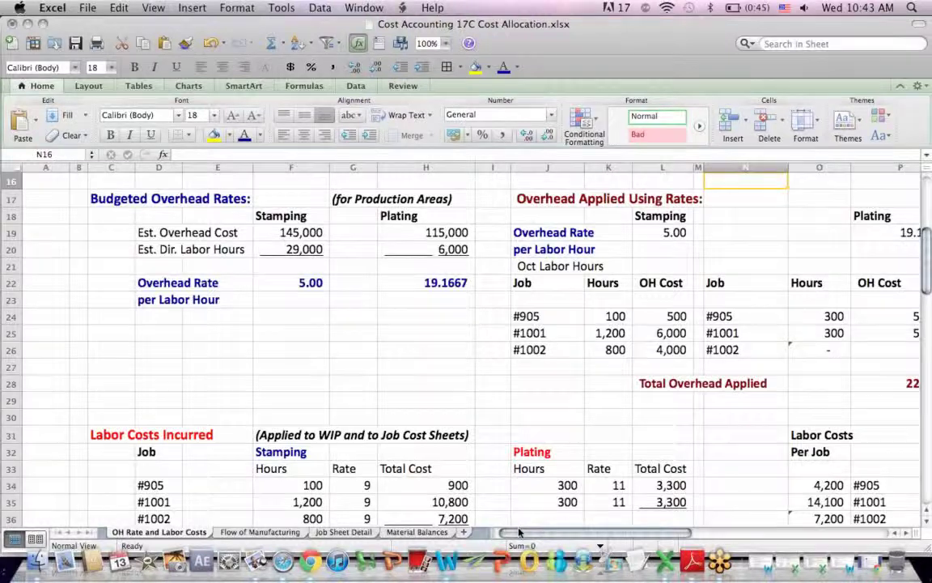
scroll(519, 518, "right", 5)
left_click(429, 216)
left_click(444, 235)
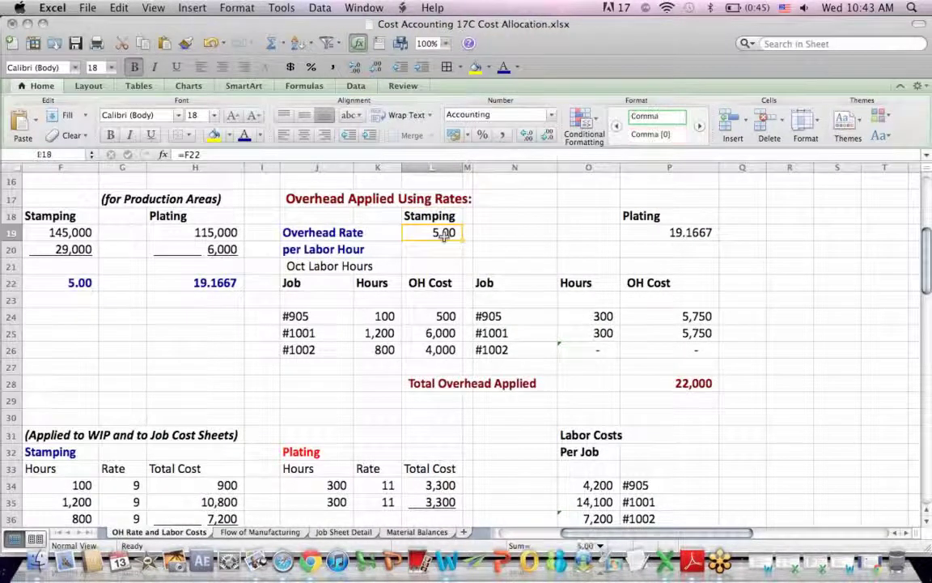
left_click(631, 233)
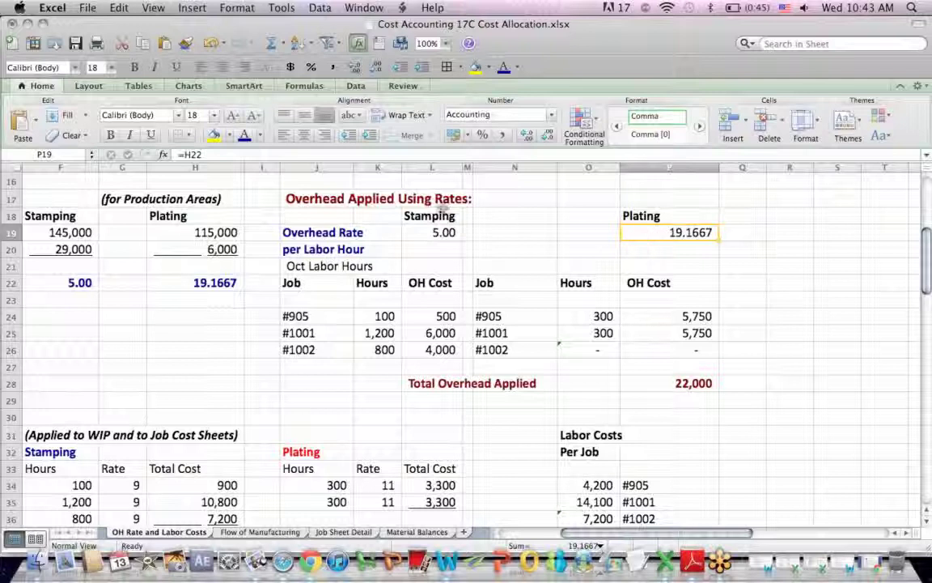
left_click_drag(435, 214, 676, 214)
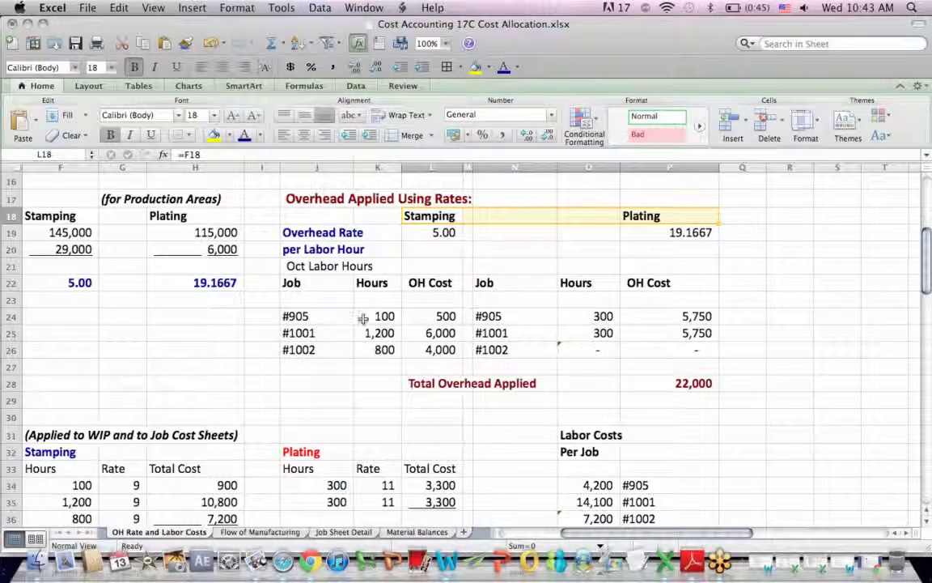
Highlight the Stamping labor hours of all three jobs in column K together with the Stamping overhead rate in L19
left_click_drag(364, 316, 370, 370)
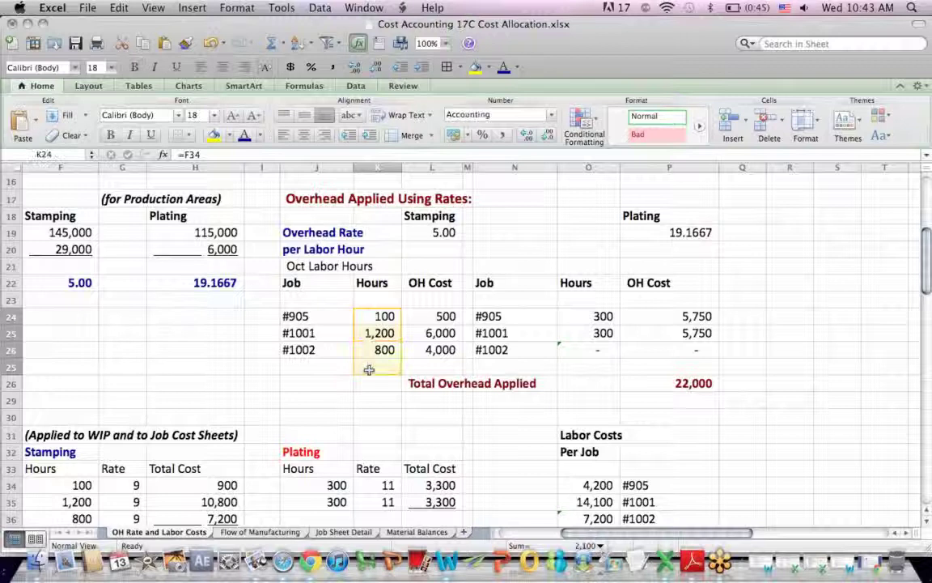
left_click(441, 216)
left_click(446, 233)
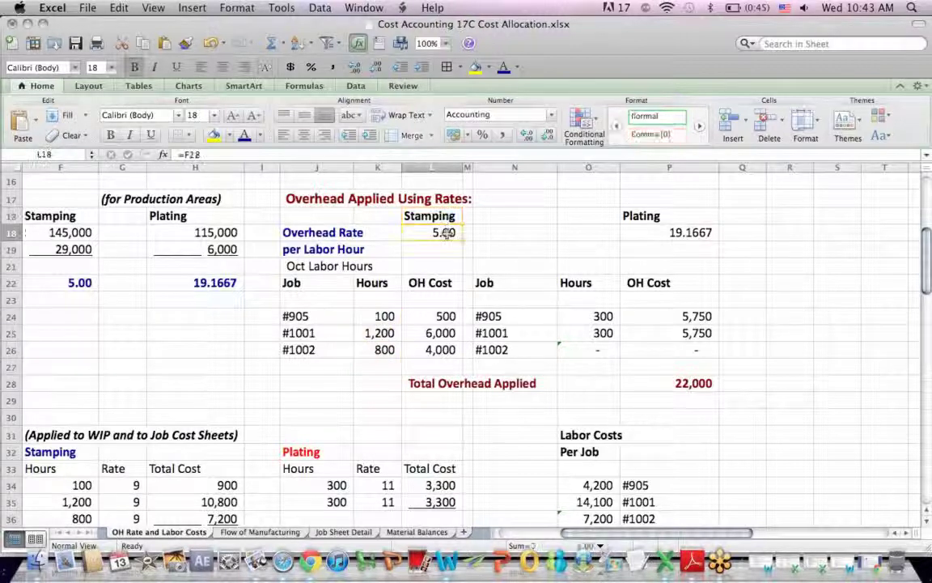
left_click_drag(367, 308, 371, 361)
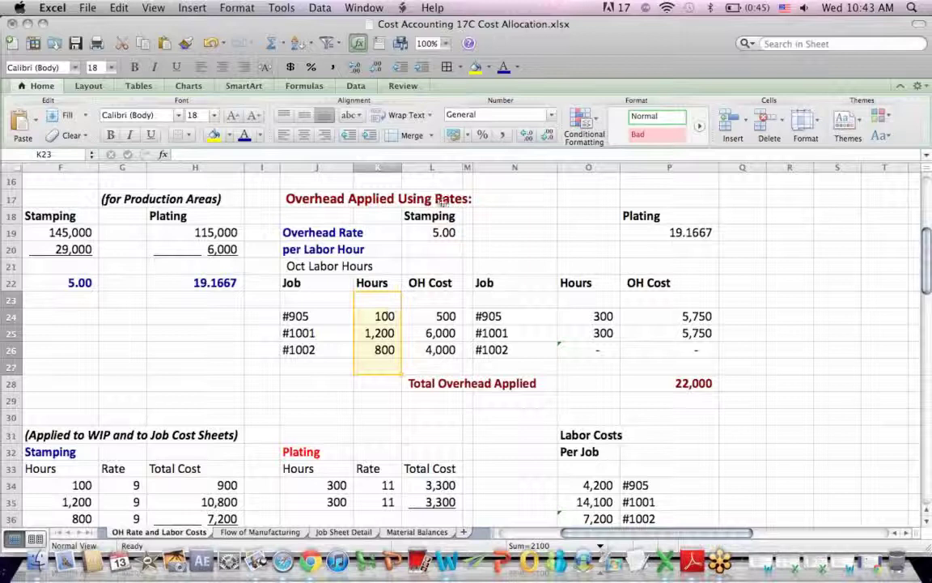
left_click(444, 232)
Inspect the Stamping overhead cost formulas for jobs #905, #1001 and #1002 in L24 through L26
left_click(433, 316)
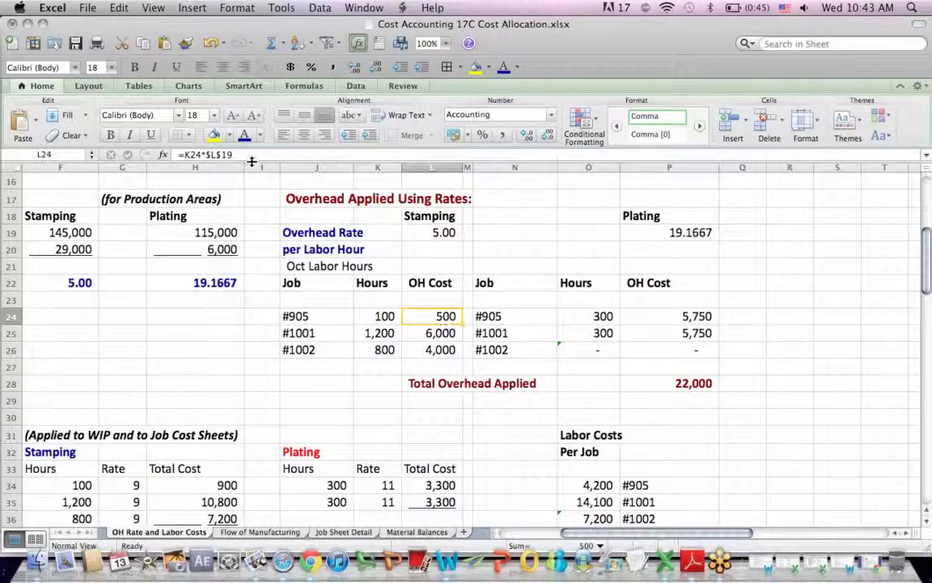
left_click(208, 154)
key("Return")
left_click(209, 153)
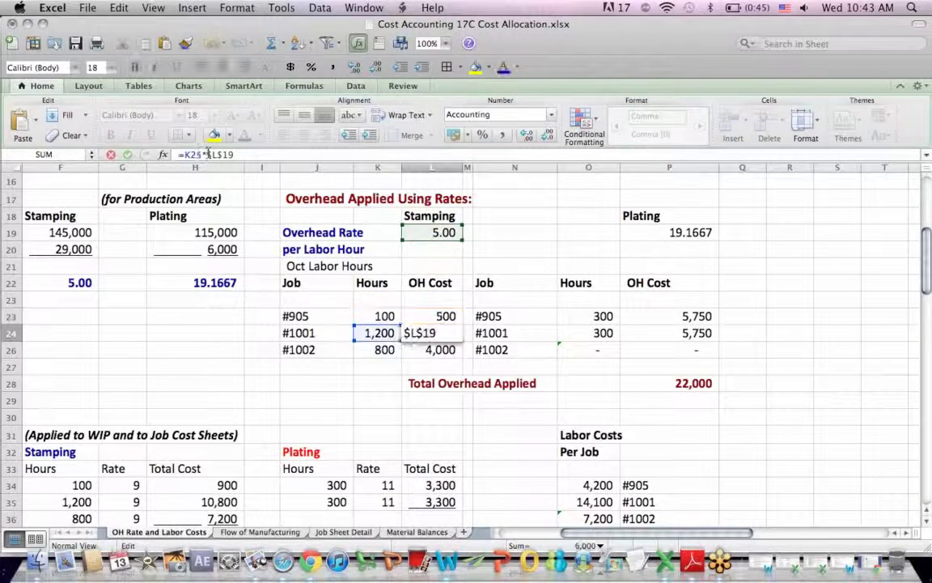
key("Return")
left_click(209, 154)
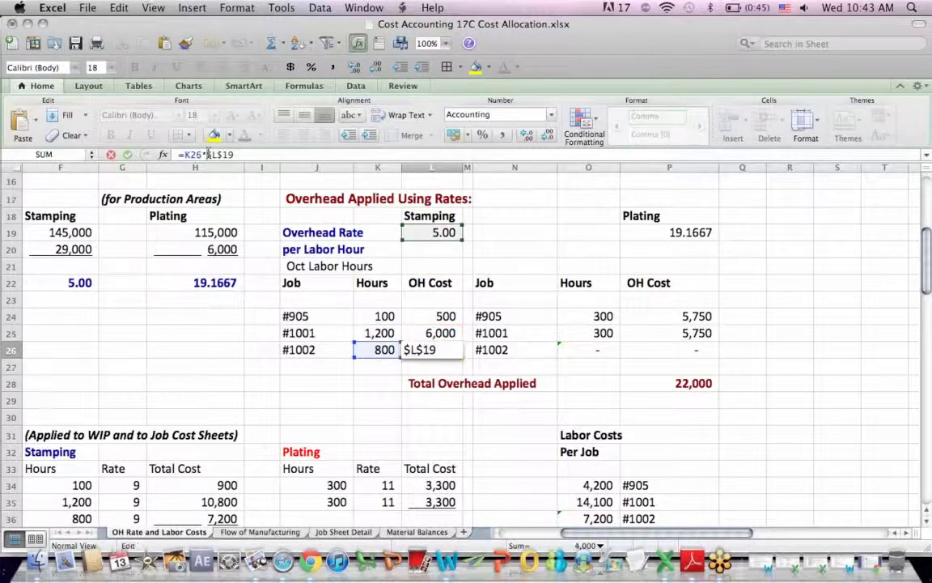
key("Return")
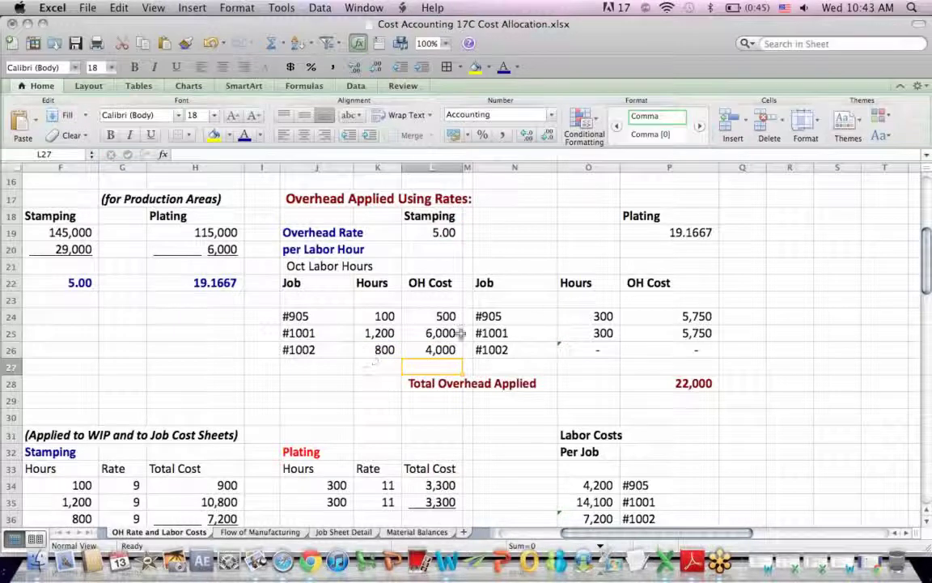
Check the Plating overhead rate and job hours, and inspect the Plating overhead cost formulas in P24 and P25
left_click(670, 230)
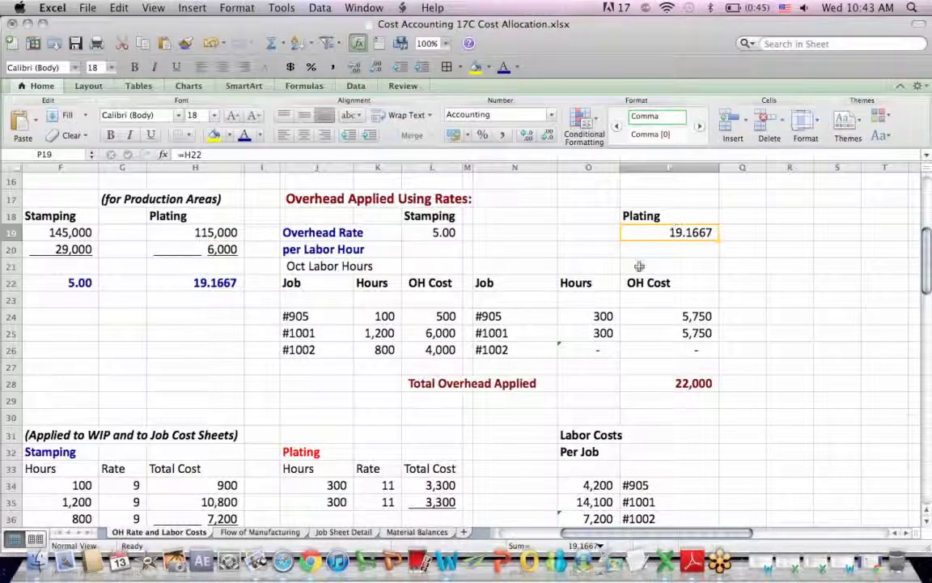
left_click_drag(588, 315, 589, 344)
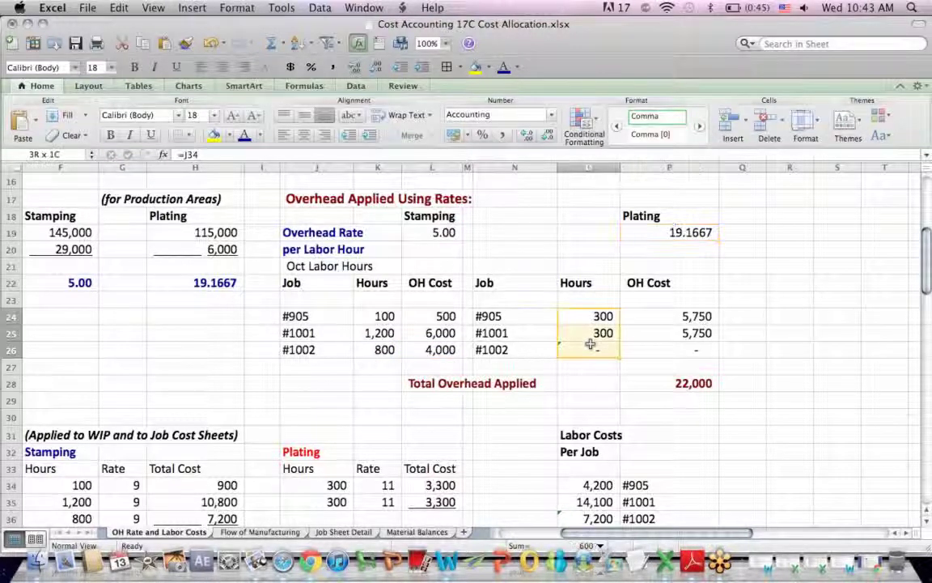
left_click(645, 318)
left_click(199, 155)
key("Return")
left_click(202, 157)
key("Return")
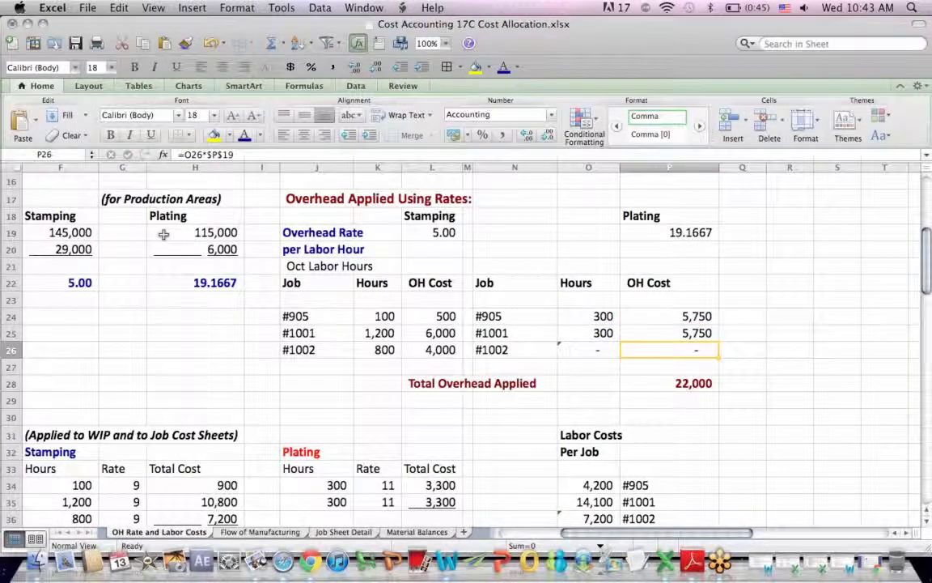
Highlight the Total Overhead Applied line, and the Overhead Applied entry for job 1001 on the Job Sheet Detail sheet
left_click_drag(422, 394, 666, 385)
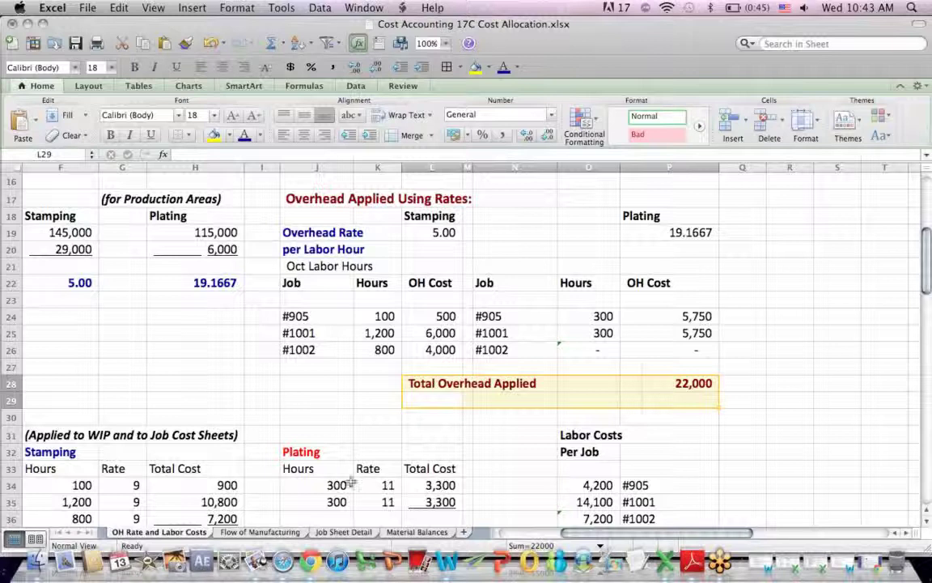
left_click(364, 535)
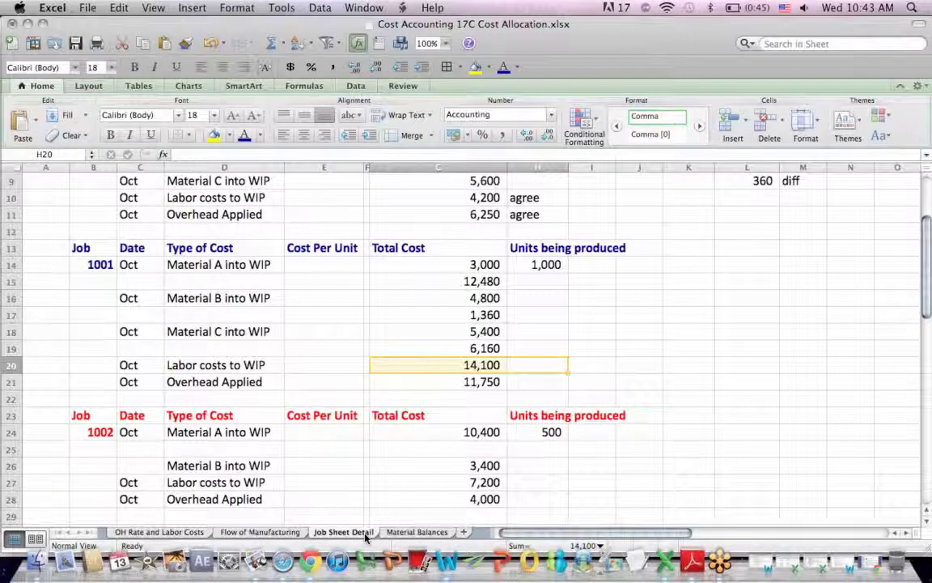
left_click(126, 379)
left_click_drag(125, 379, 507, 380)
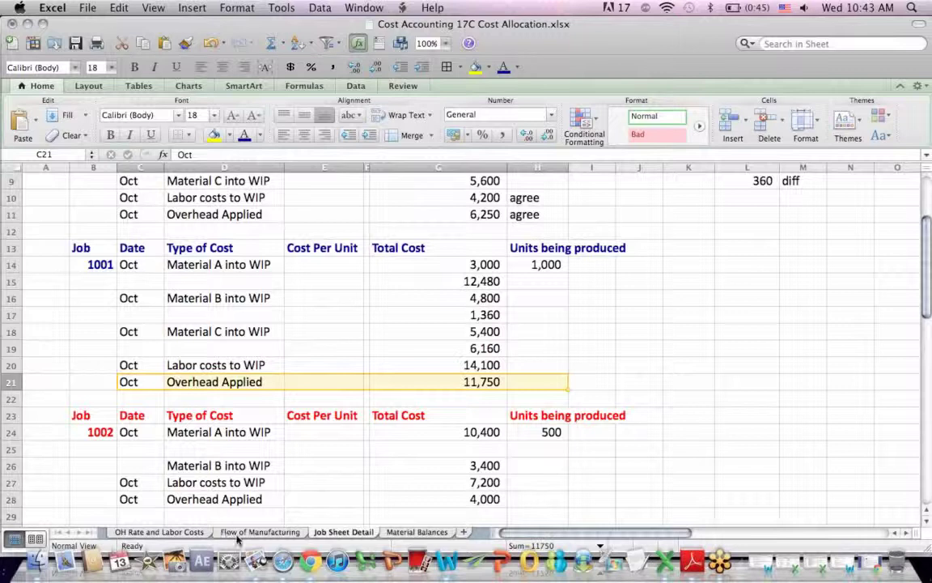
Highlight the October overhead applied entries for jobs 905 and 1001 in Work in Process on the Flow of Manufacturing sheet
left_click(260, 532)
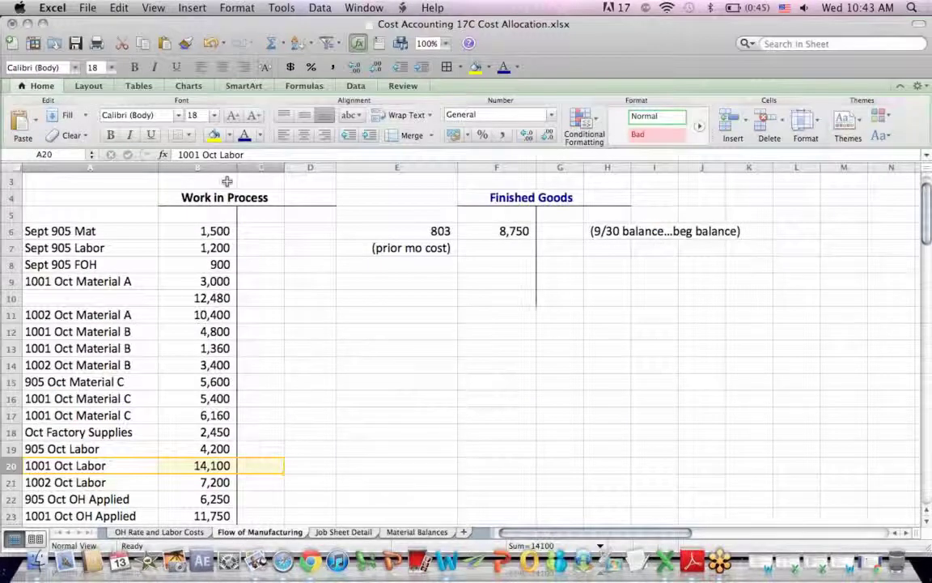
left_click(197, 199)
left_click_drag(225, 501, 63, 502)
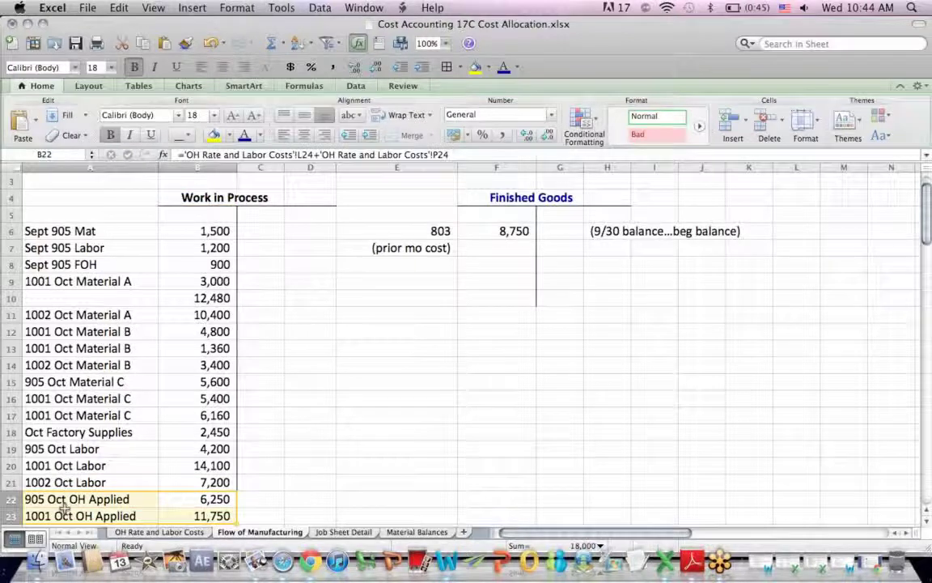
left_click(418, 361)
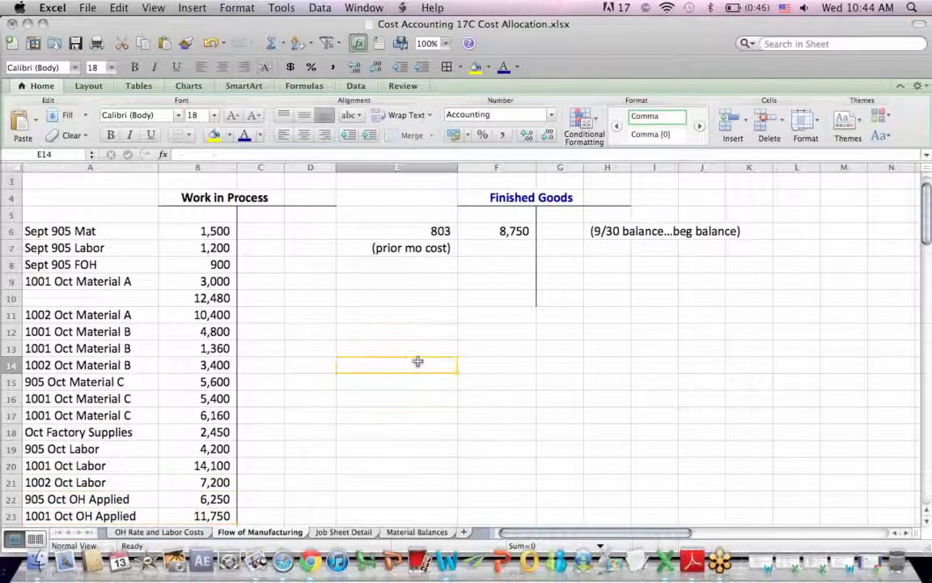
Return to the beginning of the OH Rate and Labor Costs sheet and highlight the production and service department rows
left_click(135, 533)
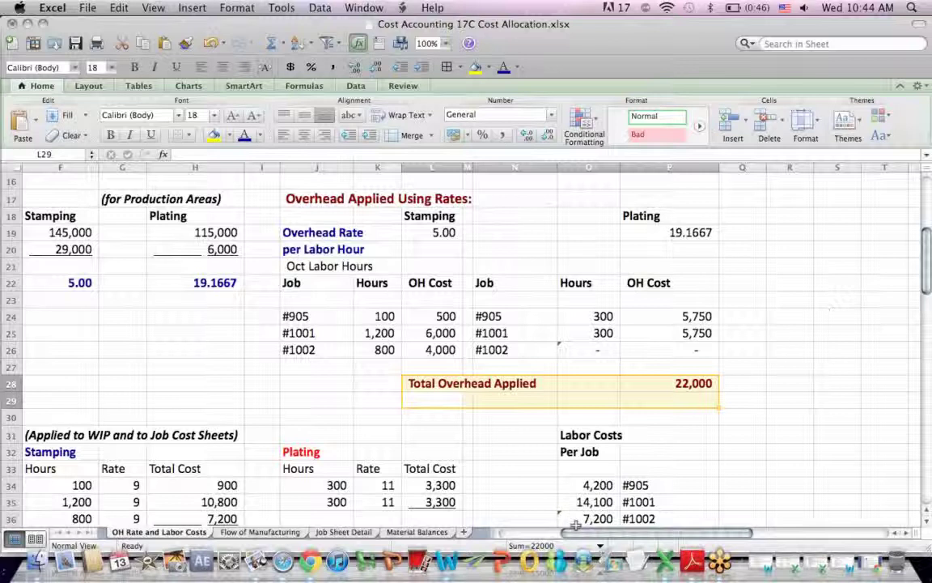
left_click_drag(586, 534, 482, 534)
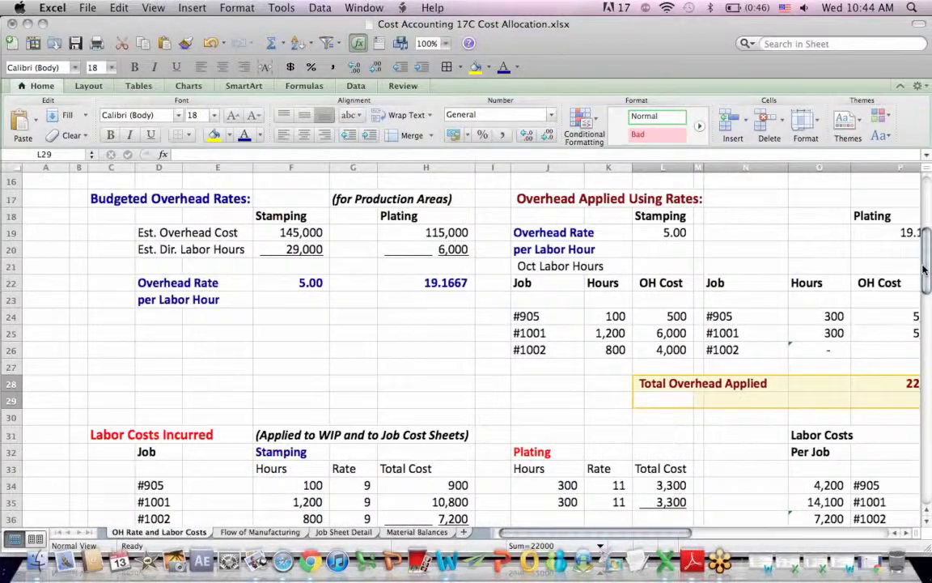
left_click_drag(926, 270, 924, 202)
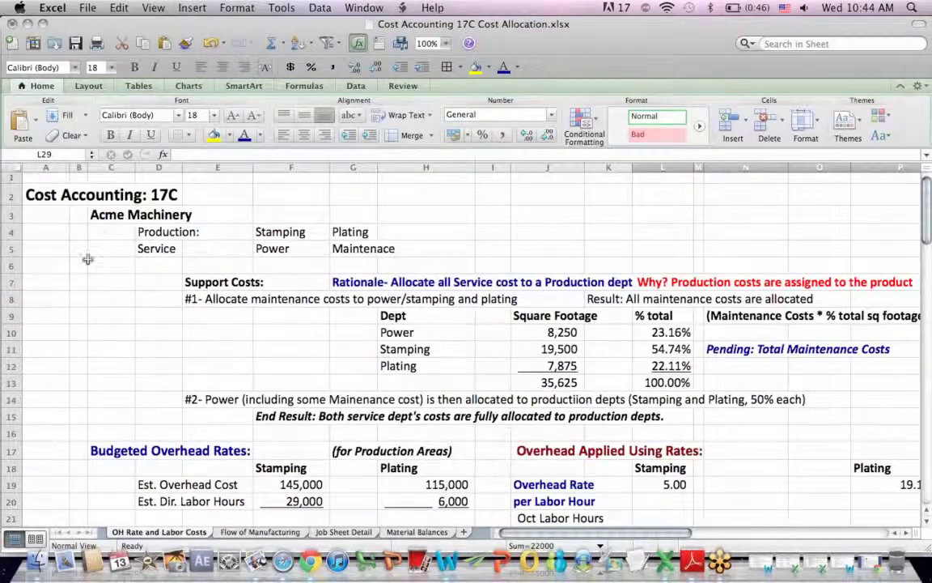
left_click_drag(151, 229, 454, 230)
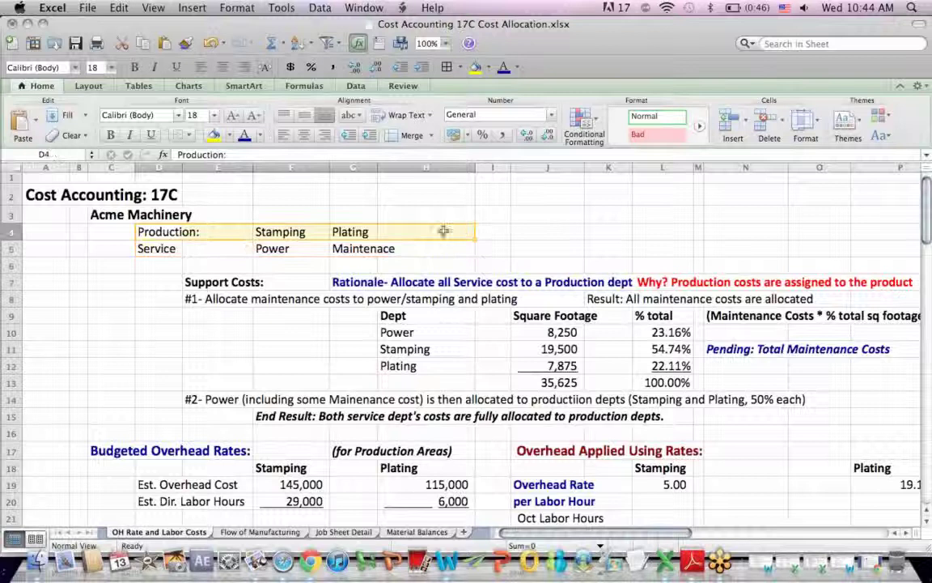
left_click_drag(146, 247, 453, 252)
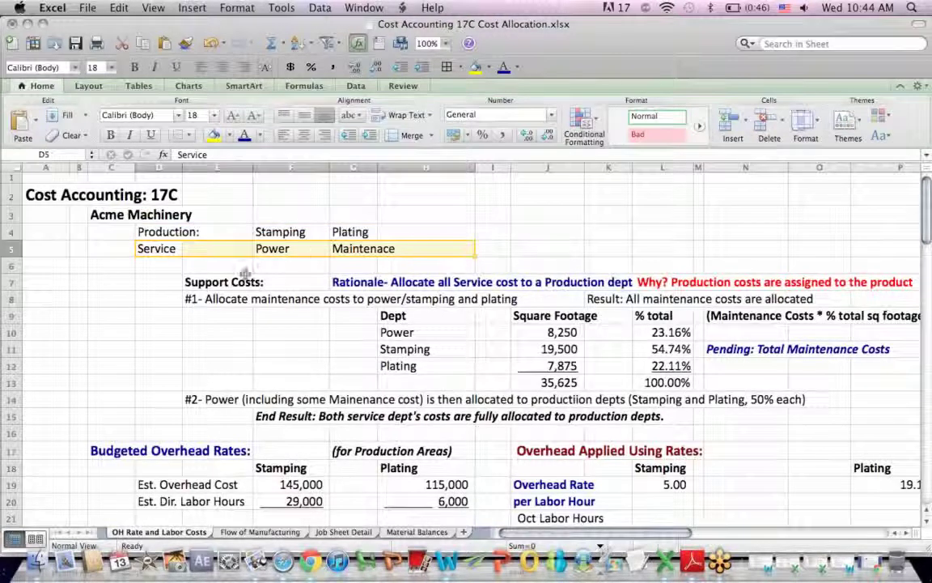
Select the Support Costs heading and highlight the Stamping and Plating names and the Power and Maintenance names
left_click(196, 282)
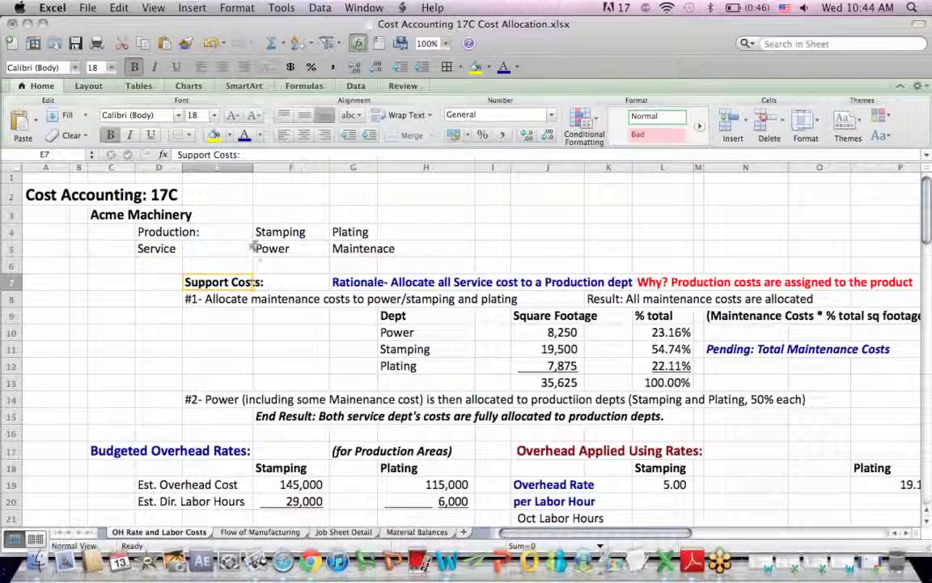
left_click_drag(255, 234, 476, 232)
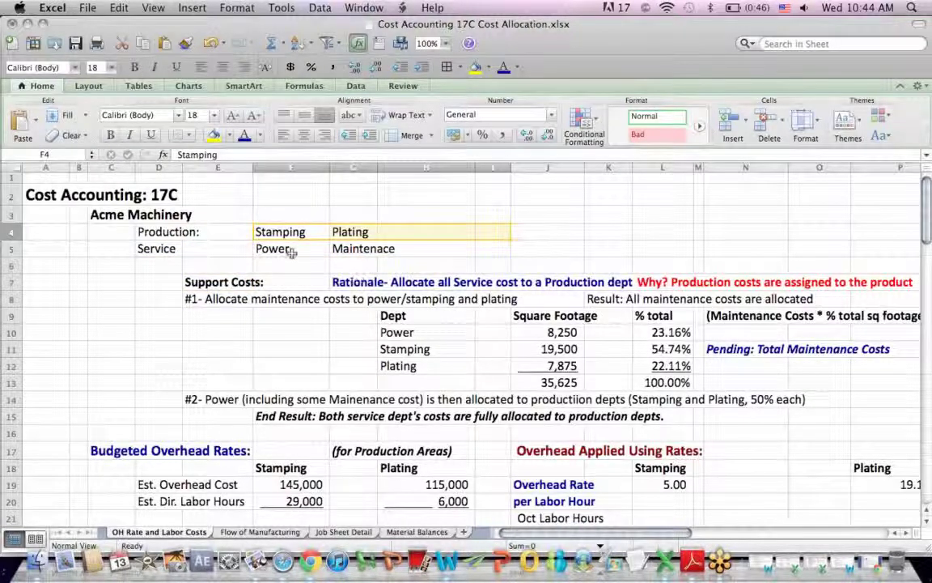
left_click_drag(291, 251, 453, 250)
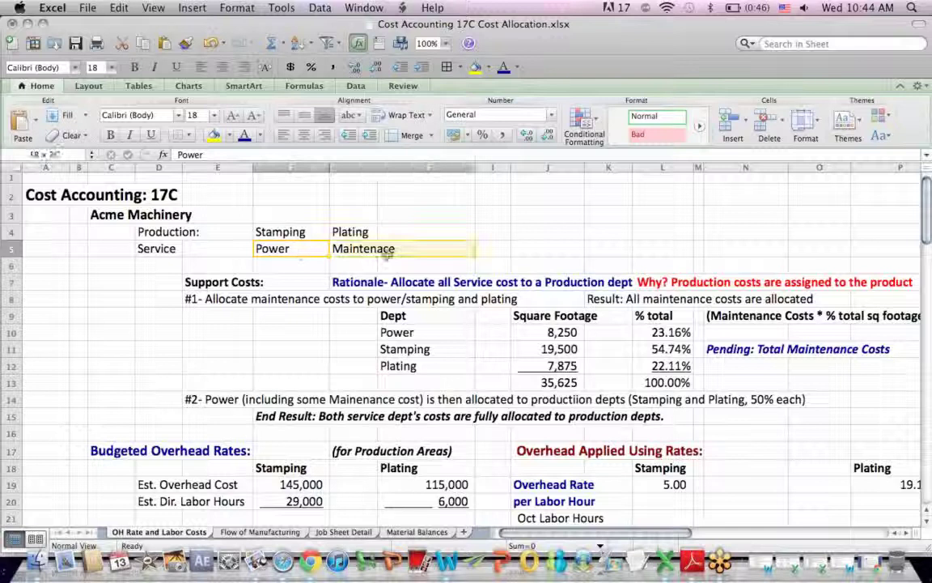
Read the row 7 rationale for allocating service costs to production departments and return to the Support Costs heading
left_click(347, 286)
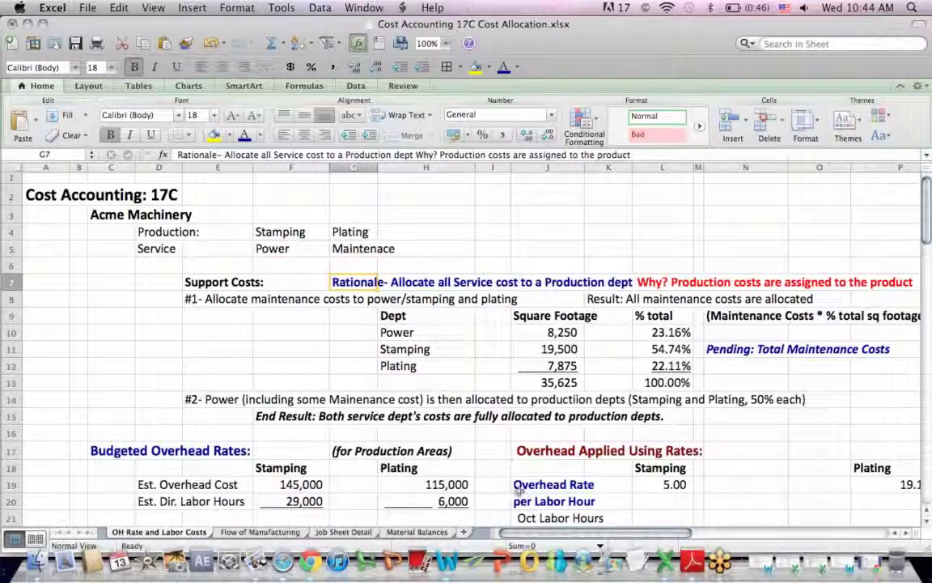
scroll(531, 540, "right", 3)
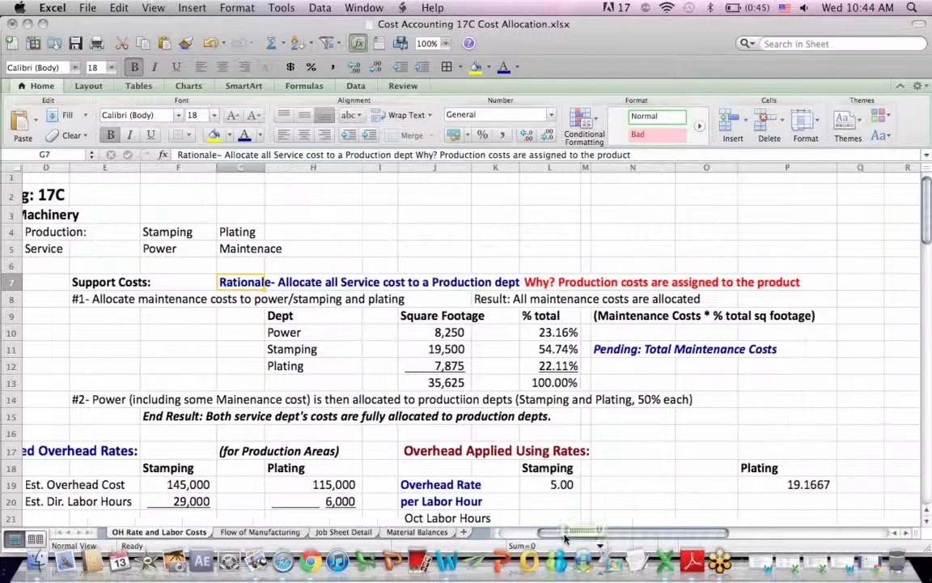
left_click(548, 281)
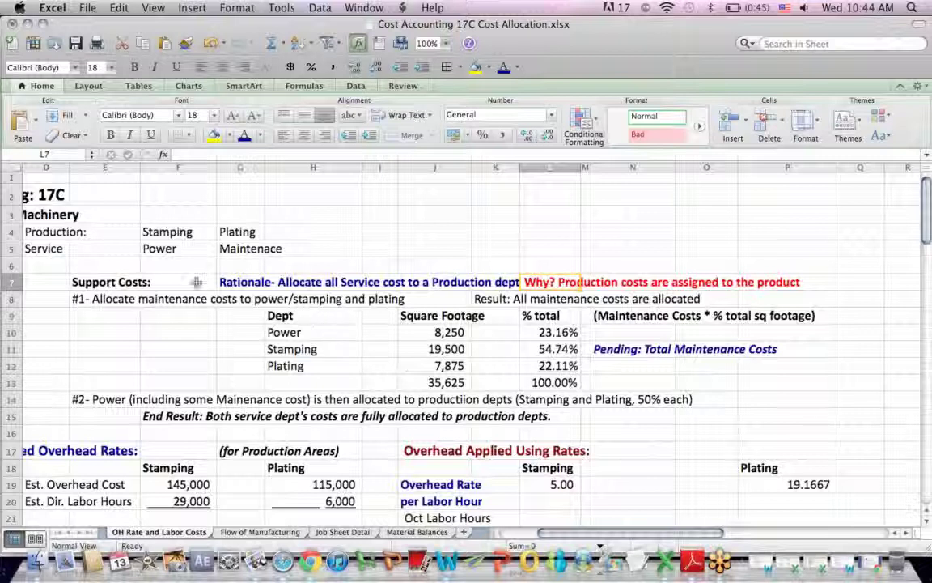
left_click(89, 284)
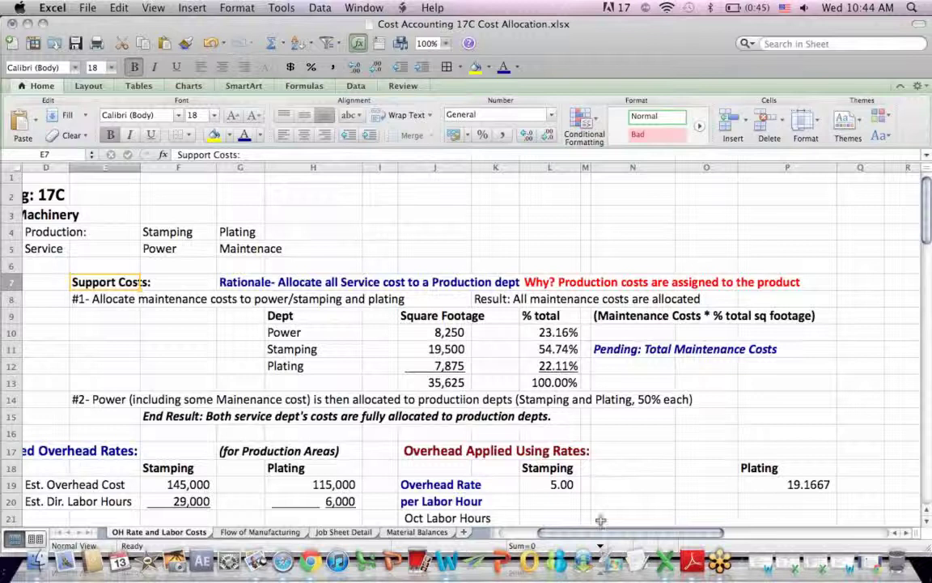
Check the individual department names in rows 4 and 5, covering Stamping, Plating, Power and Maintenance
left_click_drag(605, 538, 569, 538)
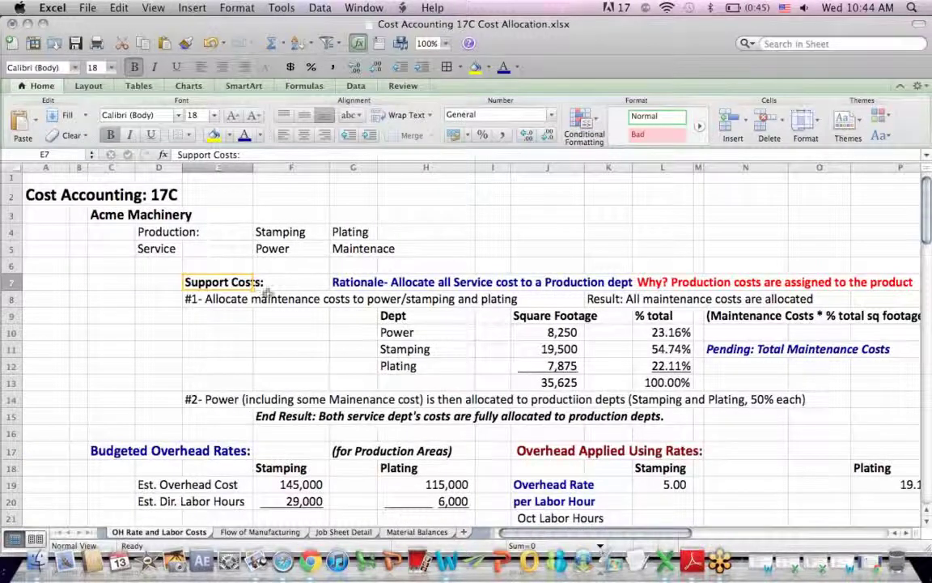
left_click(368, 243)
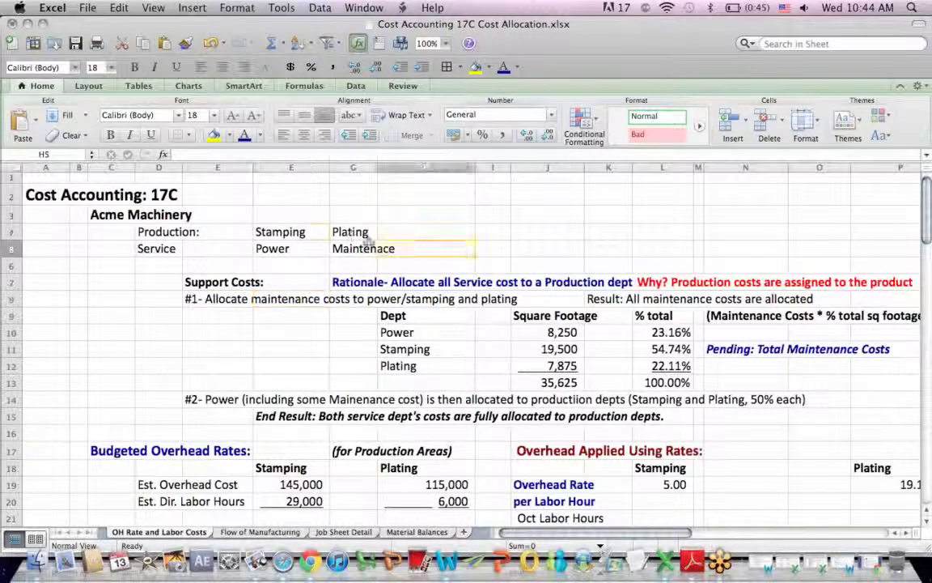
left_click(282, 230)
left_click(339, 233)
left_click(317, 244)
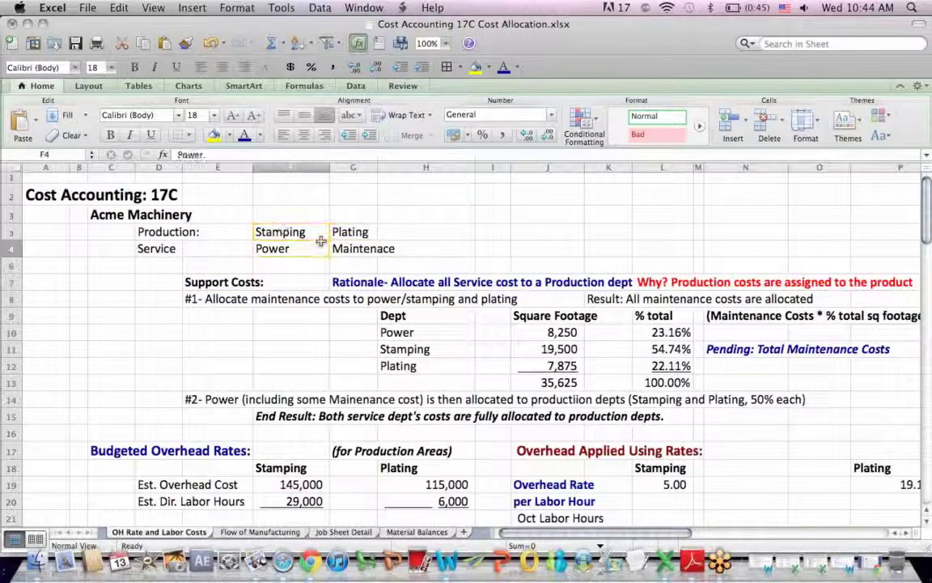
left_click(359, 250)
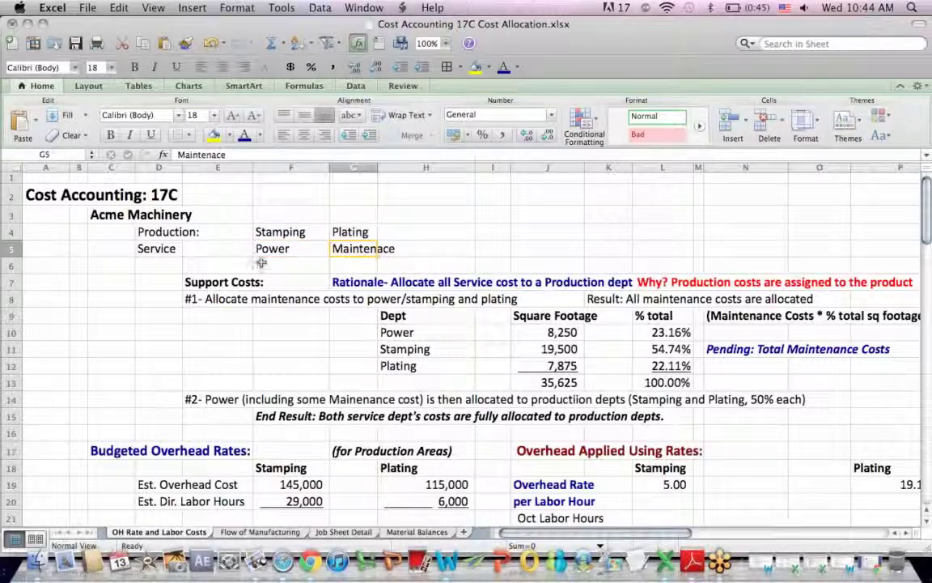
left_click_drag(275, 231, 399, 230)
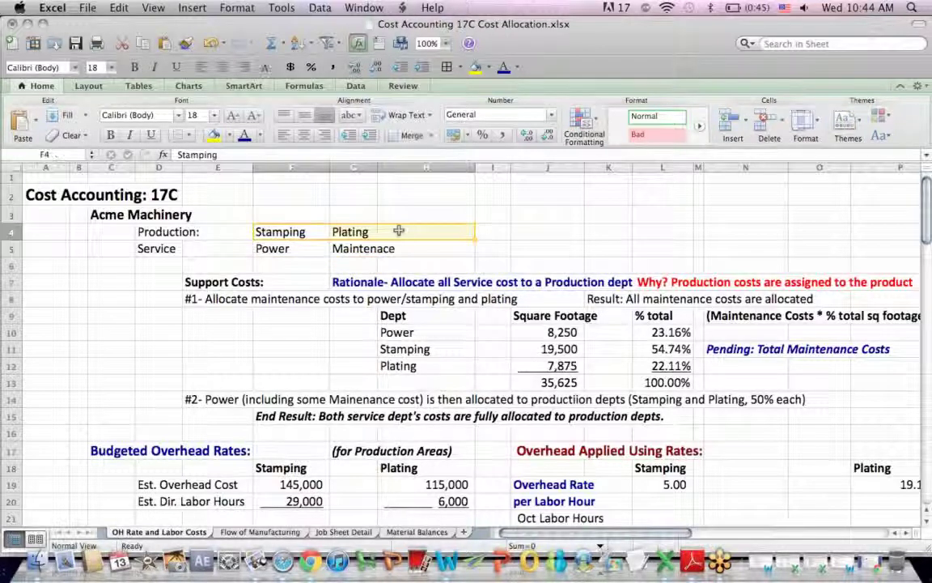
left_click(282, 250)
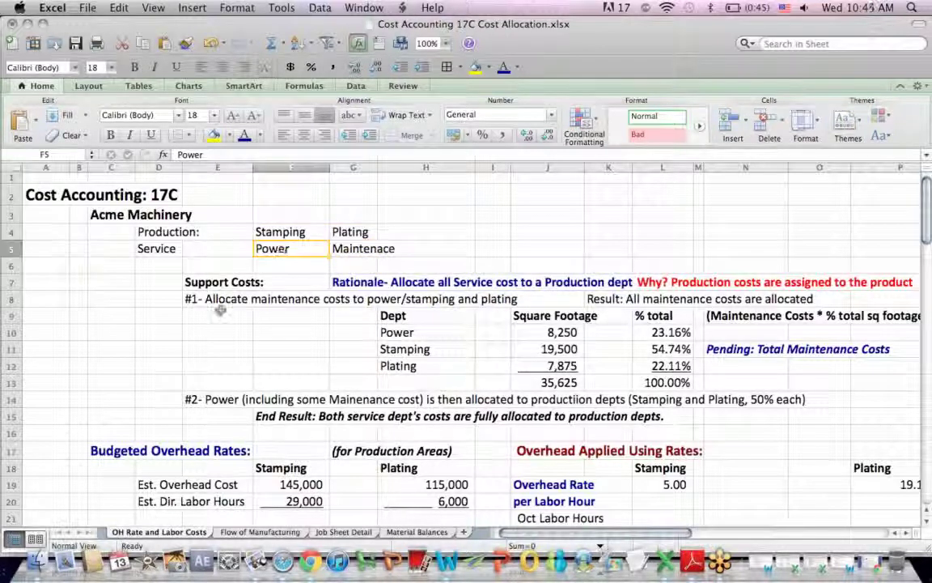
Highlight the department, Square Footage and % total columns of the maintenance allocation table, and select the pending Total Maintenance Costs note
left_click_drag(564, 319, 559, 381)
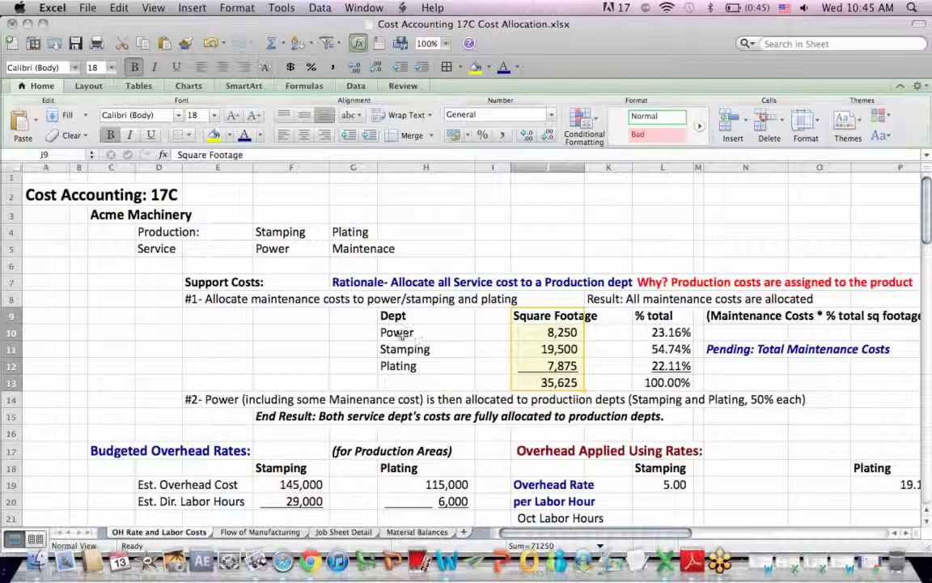
left_click_drag(395, 328, 462, 376)
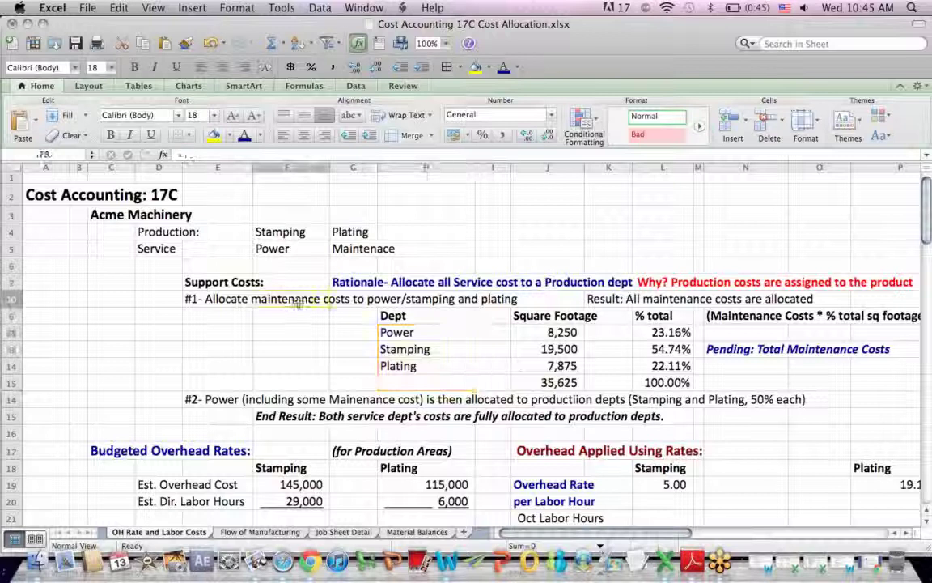
left_click_drag(556, 317, 556, 380)
left_click_drag(657, 317, 694, 385)
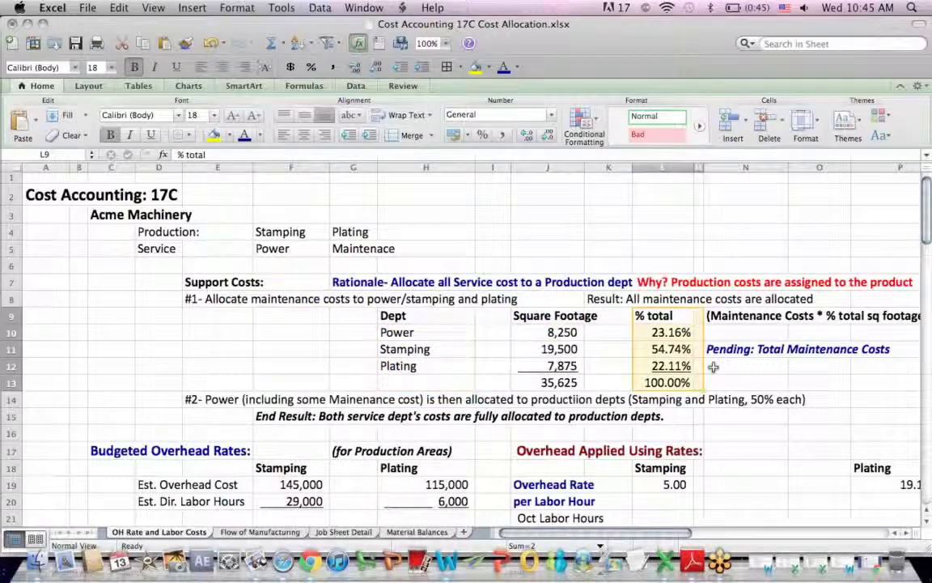
left_click(793, 350)
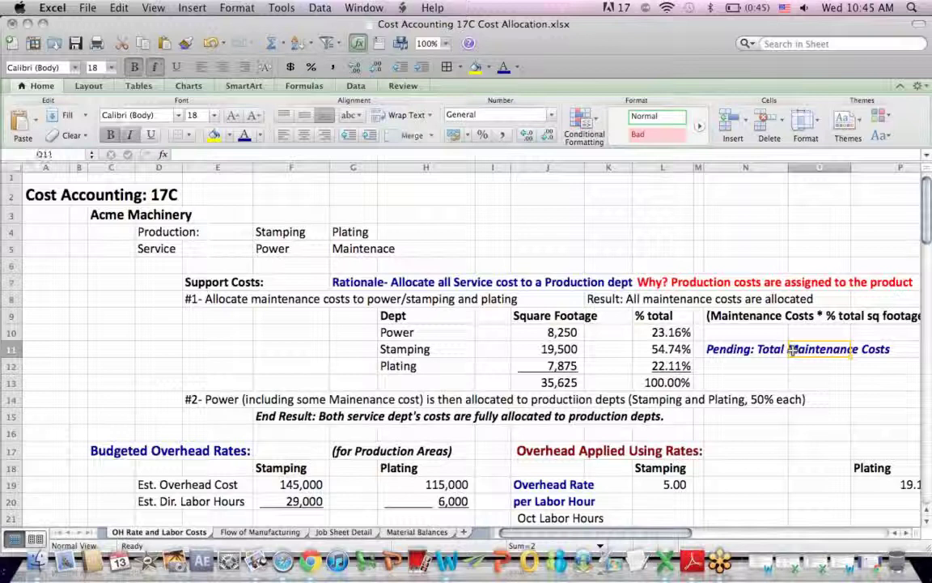
Highlight the Stamping and Plating production departments and select the Power and Maintenance service departments in F5 and G5
left_click_drag(356, 232, 235, 232)
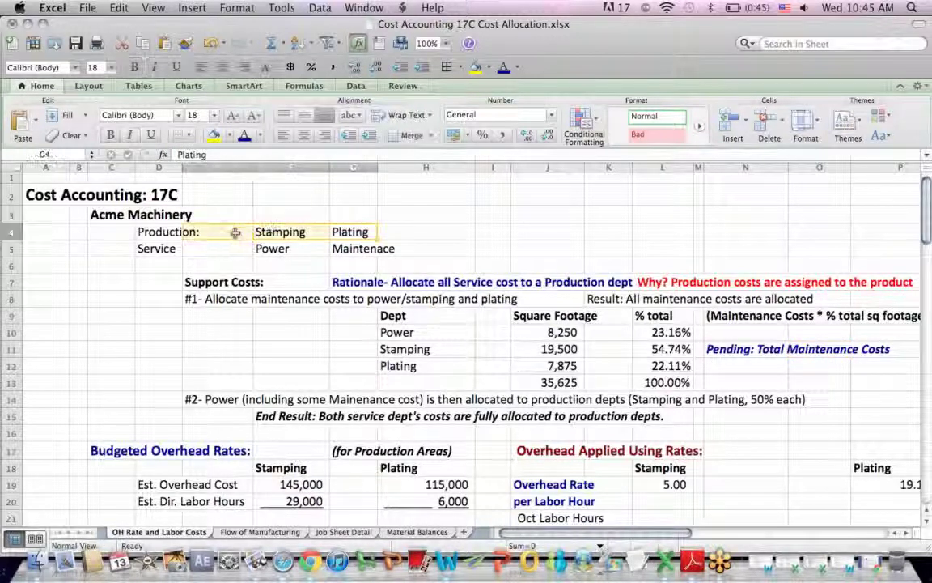
left_click(289, 248)
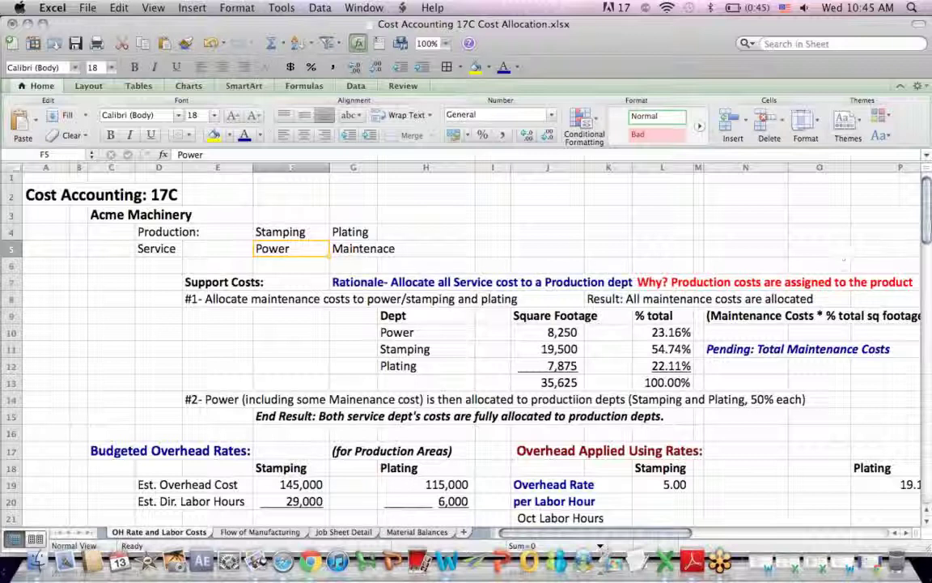
scroll(927, 194, "down", 3)
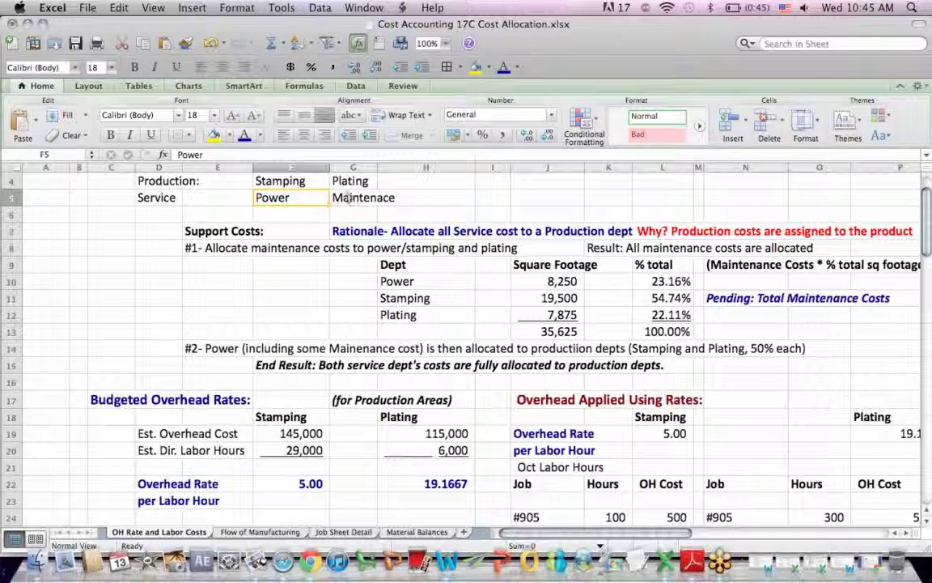
left_click(356, 198)
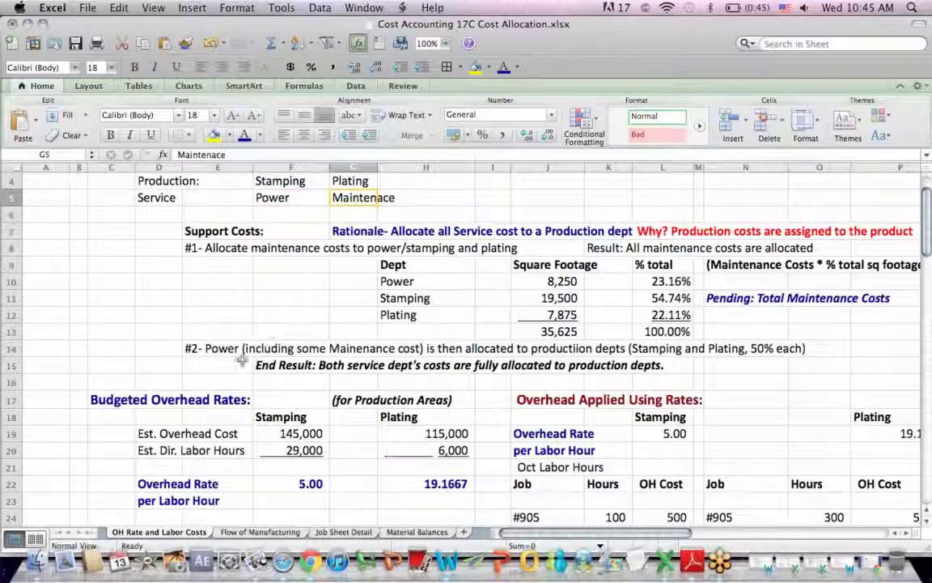
Highlight the #2 note on allocating Power costs to Stamping and Plating, and the End Result statement in row 15
left_click_drag(192, 348, 799, 348)
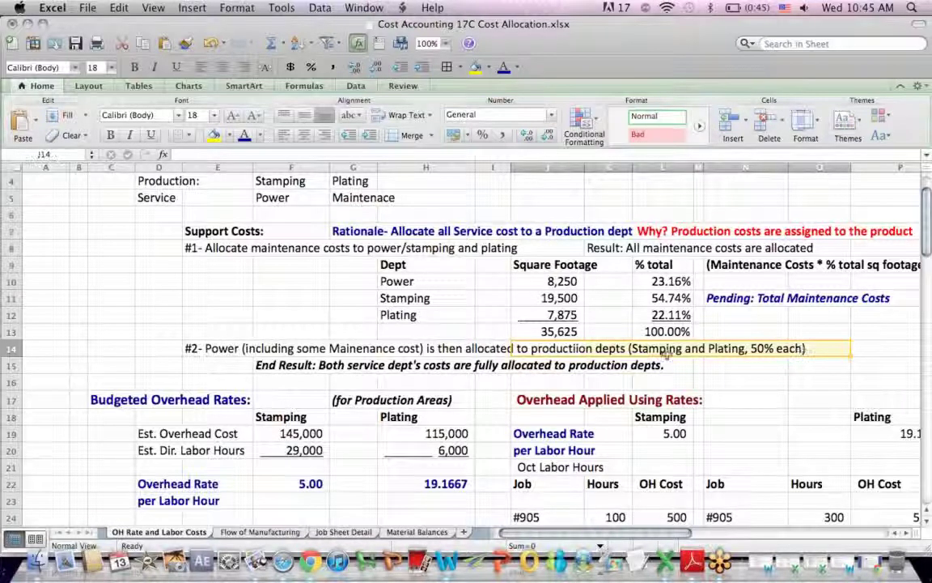
left_click(595, 368)
left_click_drag(596, 368, 688, 379)
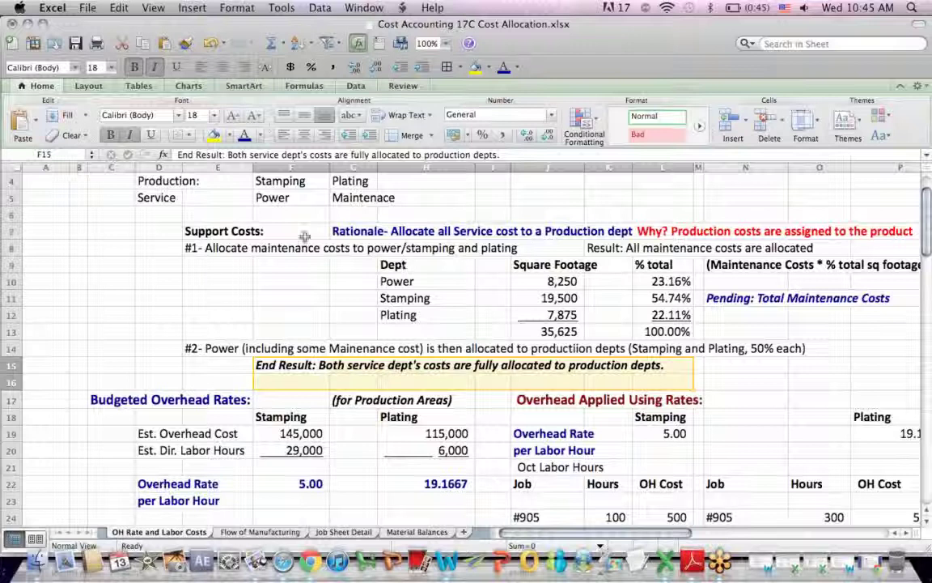
Compare the Power and Maintenance departments with the End Result statement and highlight the receiving Stamping and Plating departments
left_click(284, 198)
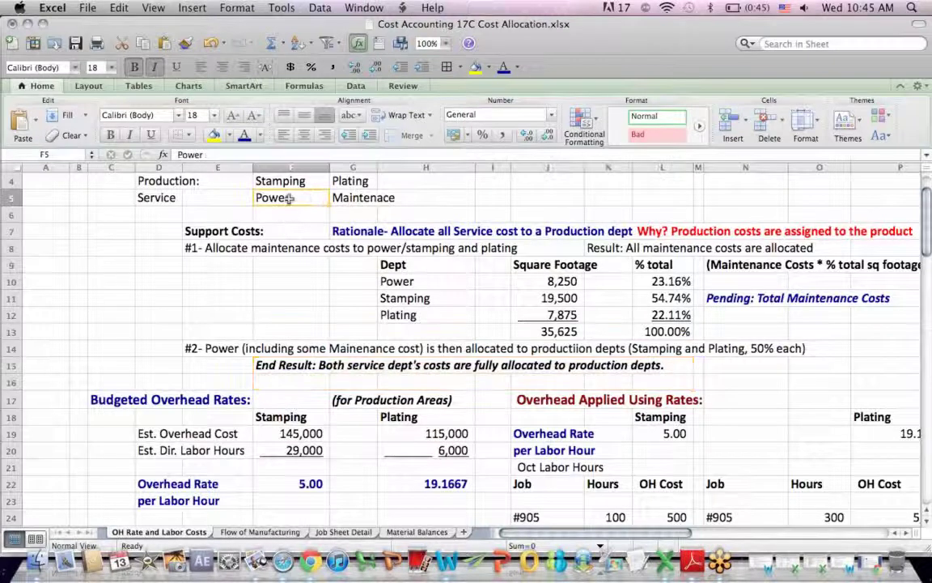
left_click(342, 200)
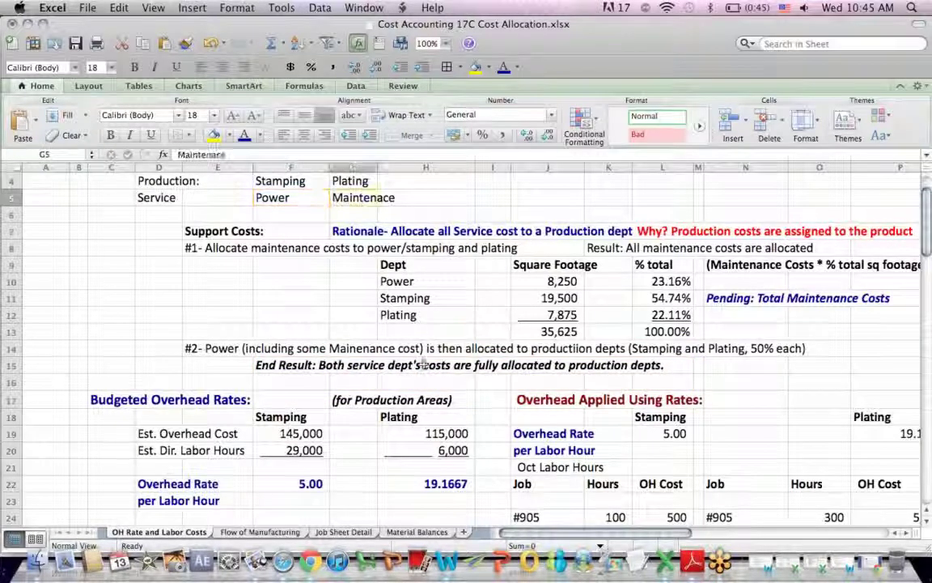
left_click_drag(382, 364, 664, 372)
left_click_drag(259, 180, 390, 181)
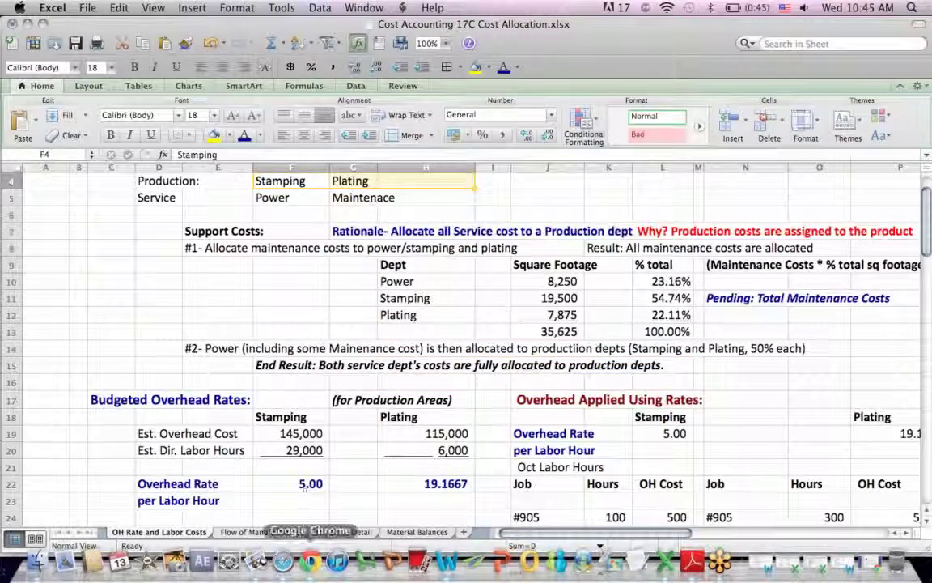
Switch to Chrome, review the upcoming accounting live chats page, and show the Amazon page for Cost Accounting For Dummies
left_click(310, 561)
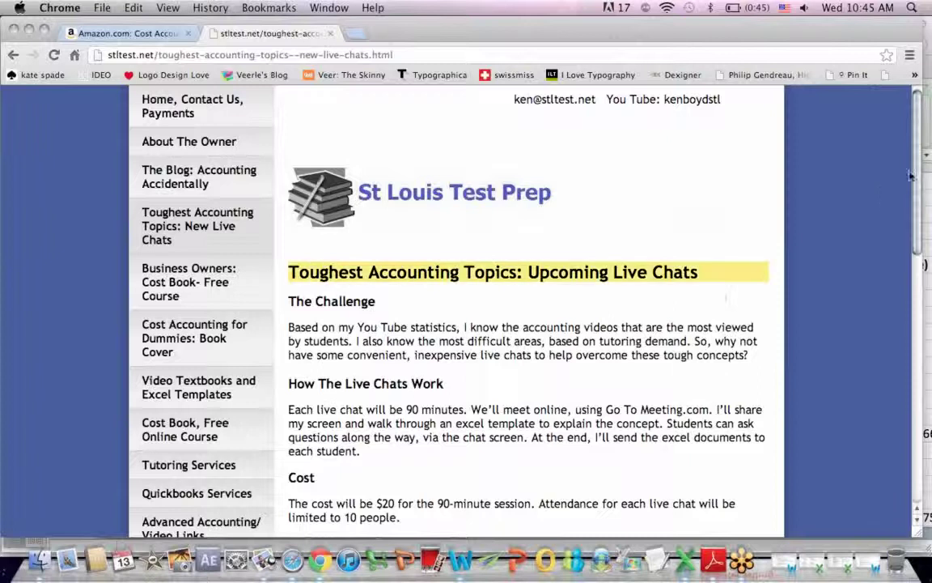
scroll(917, 136, "down", 5)
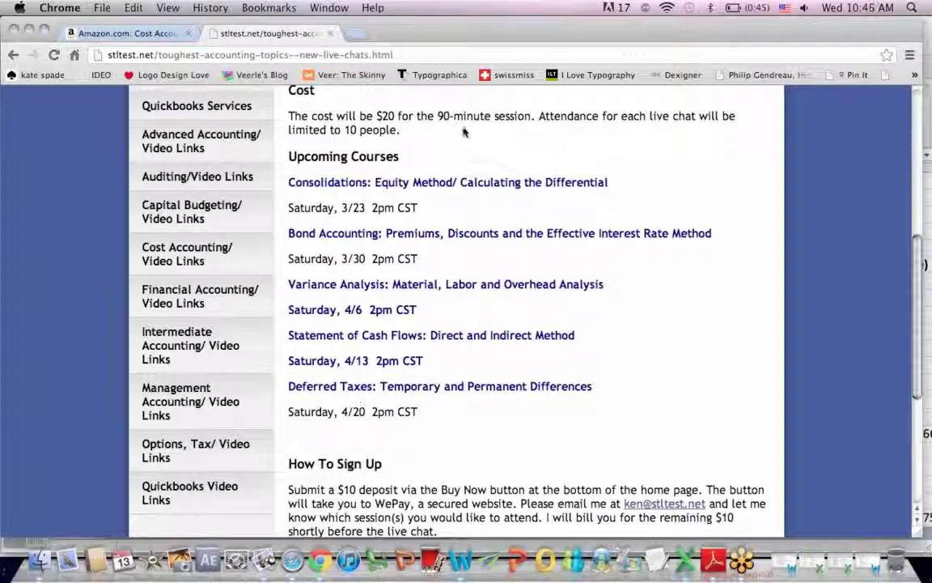
left_click(145, 36)
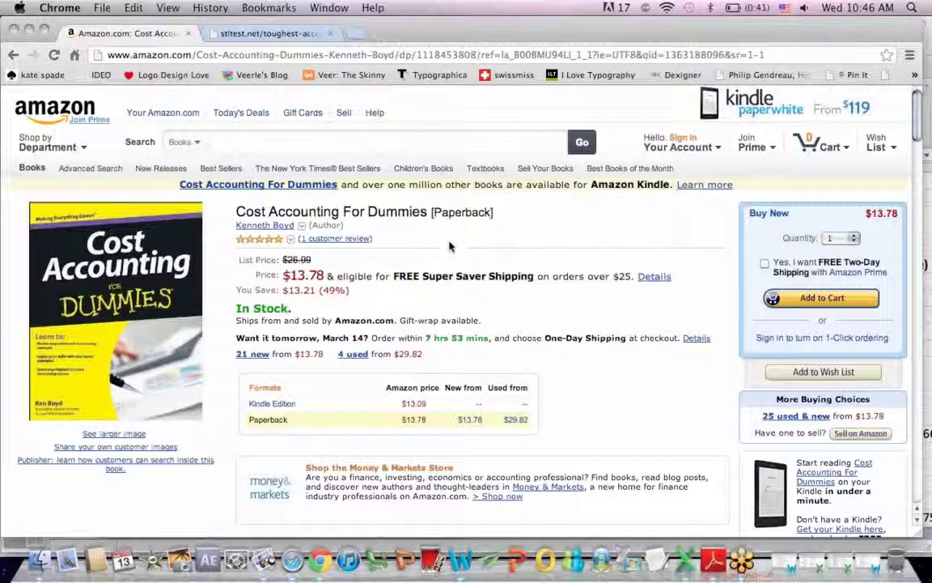